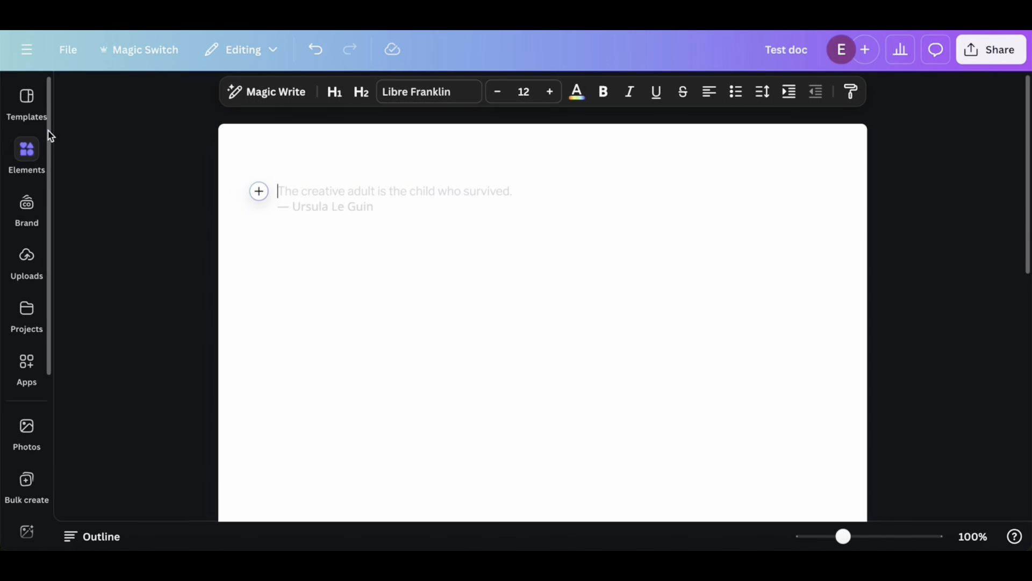
Browse the full collection of Doc templates for suitable page designs and return to the template overview
{"action": "left_click", "coordinate": [34, 110]}
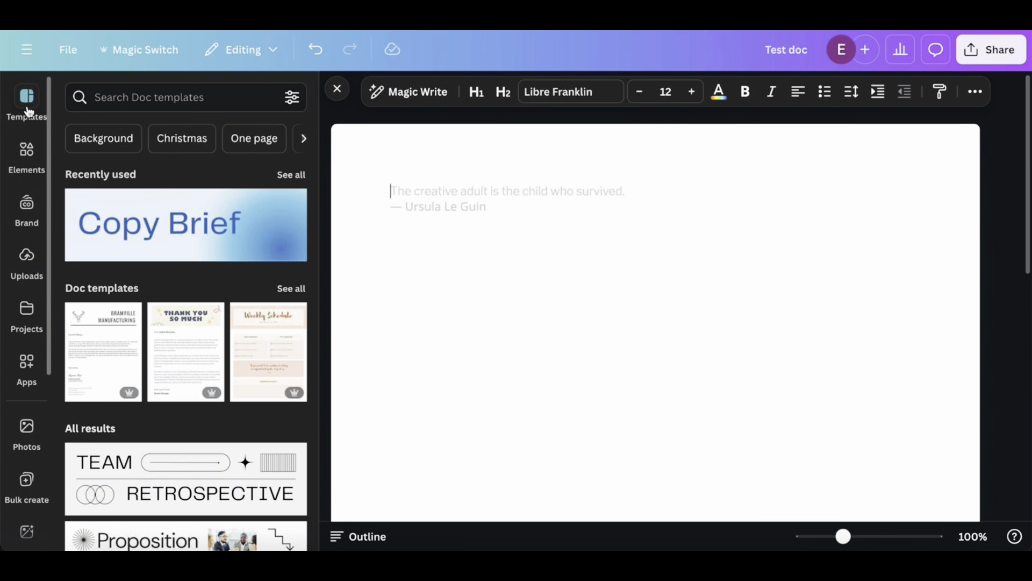
{"action": "scroll", "coordinate": [194, 261], "scroll_direction": "down", "scroll_amount": 1}
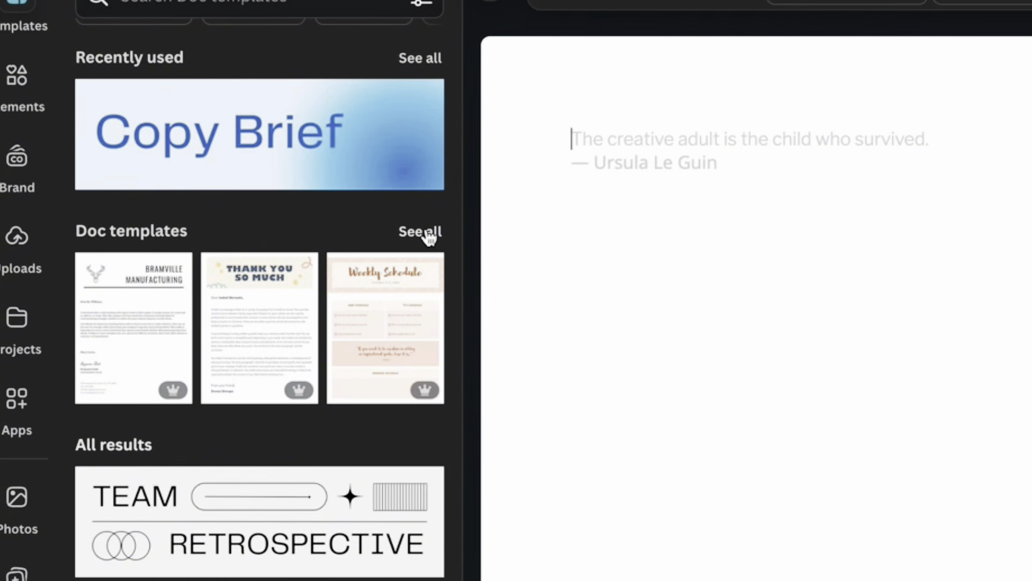
{"action": "left_click", "coordinate": [428, 233]}
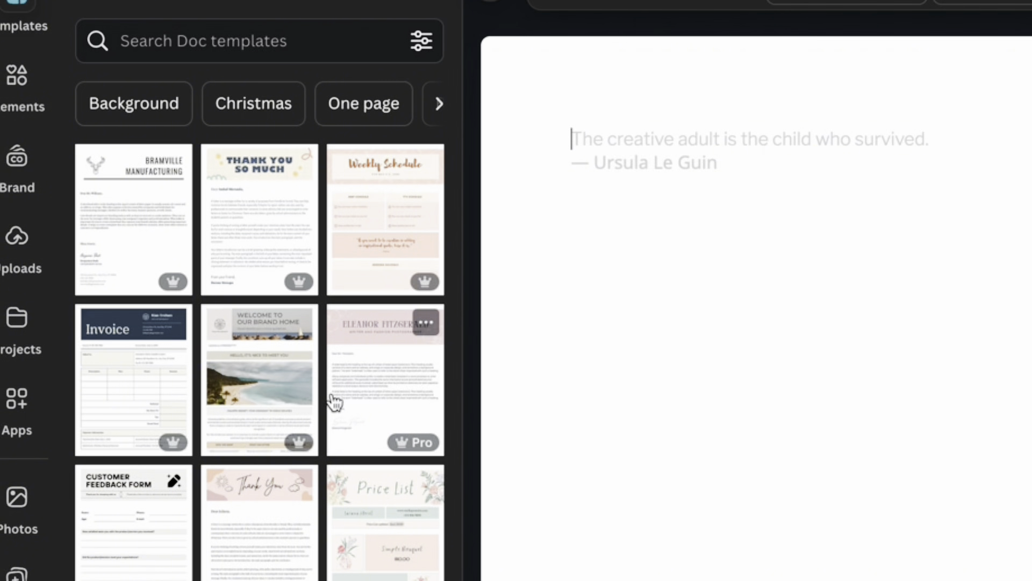
{"action": "scroll", "coordinate": [301, 477], "scroll_direction": "down", "scroll_amount": 3}
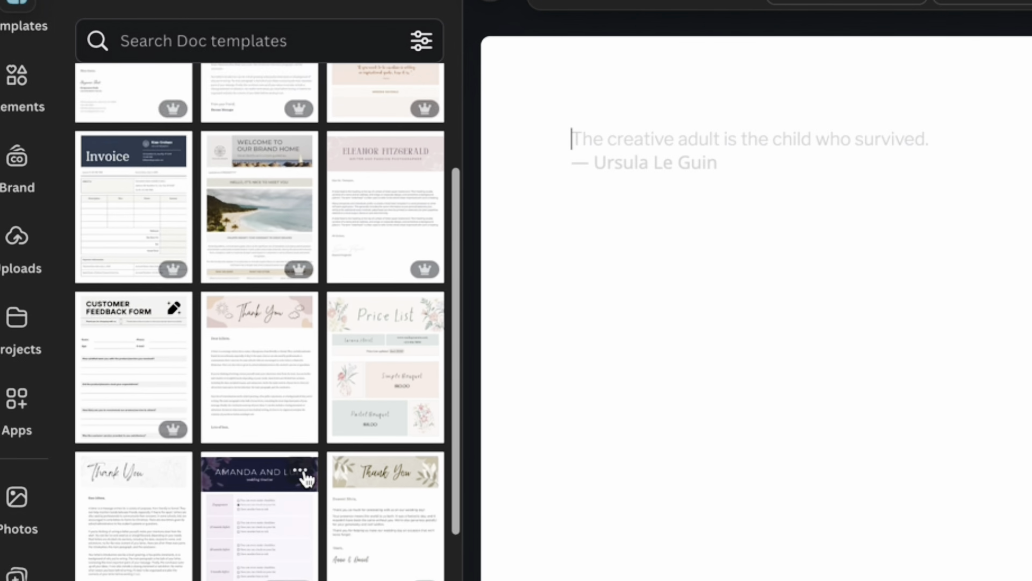
{"action": "scroll", "coordinate": [307, 478], "scroll_direction": "up", "scroll_amount": 2}
{"action": "scroll", "coordinate": [317, 433], "scroll_direction": "down", "scroll_amount": 1}
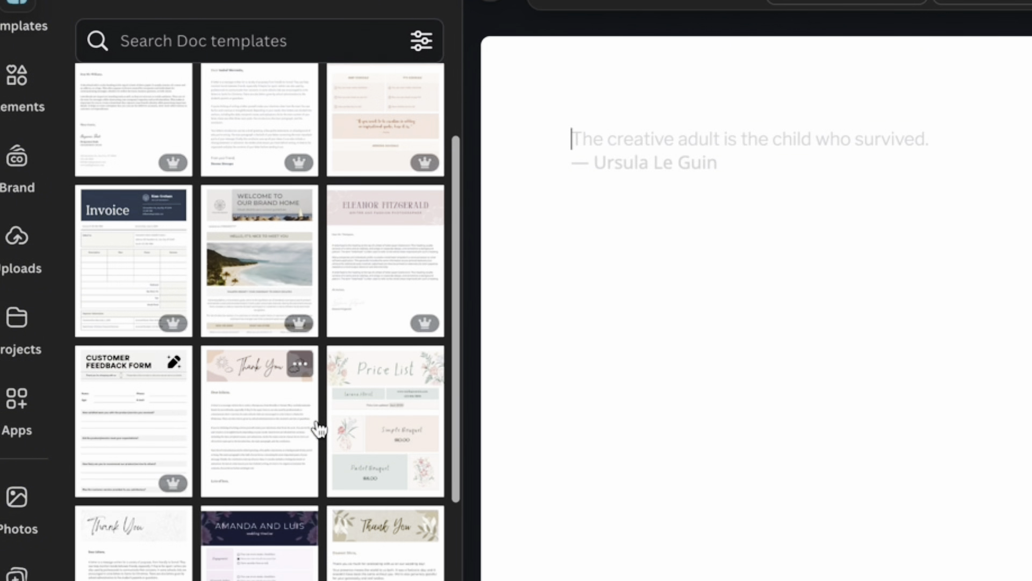
{"action": "scroll", "coordinate": [319, 429], "scroll_direction": "up", "scroll_amount": 1}
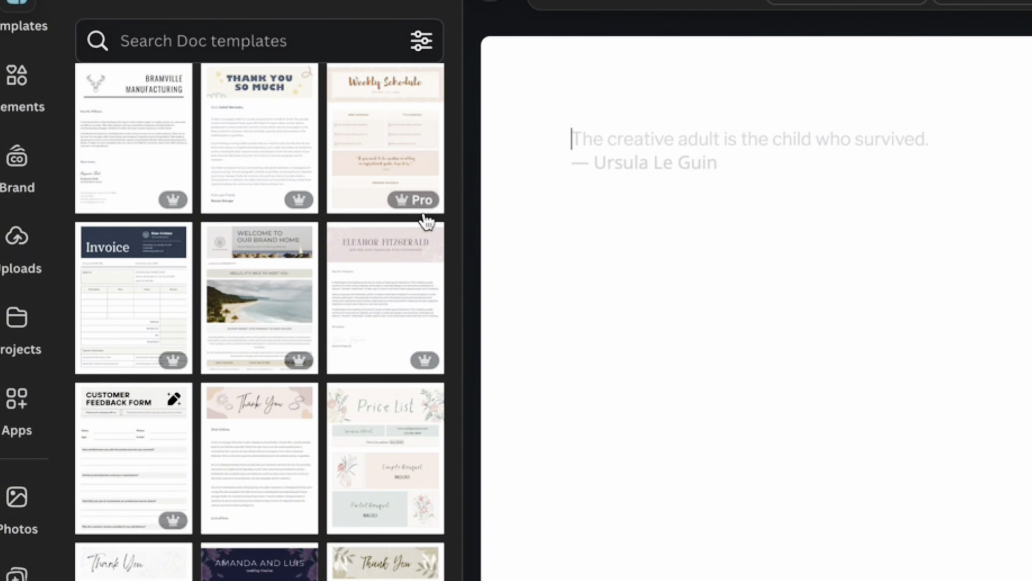
{"action": "scroll", "coordinate": [277, 285], "scroll_direction": "down", "scroll_amount": 1}
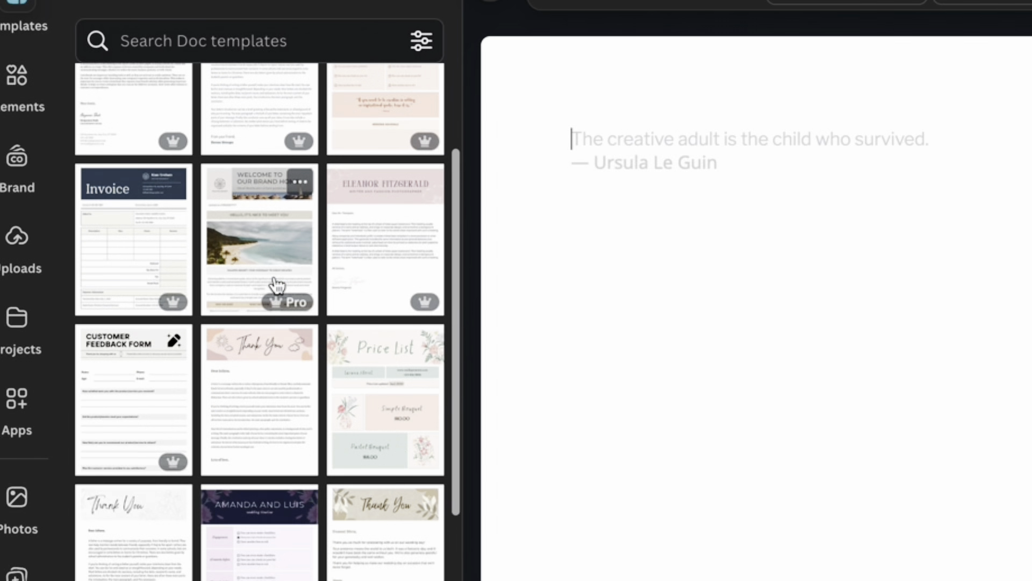
{"action": "scroll", "coordinate": [277, 285], "scroll_direction": "down", "scroll_amount": 3}
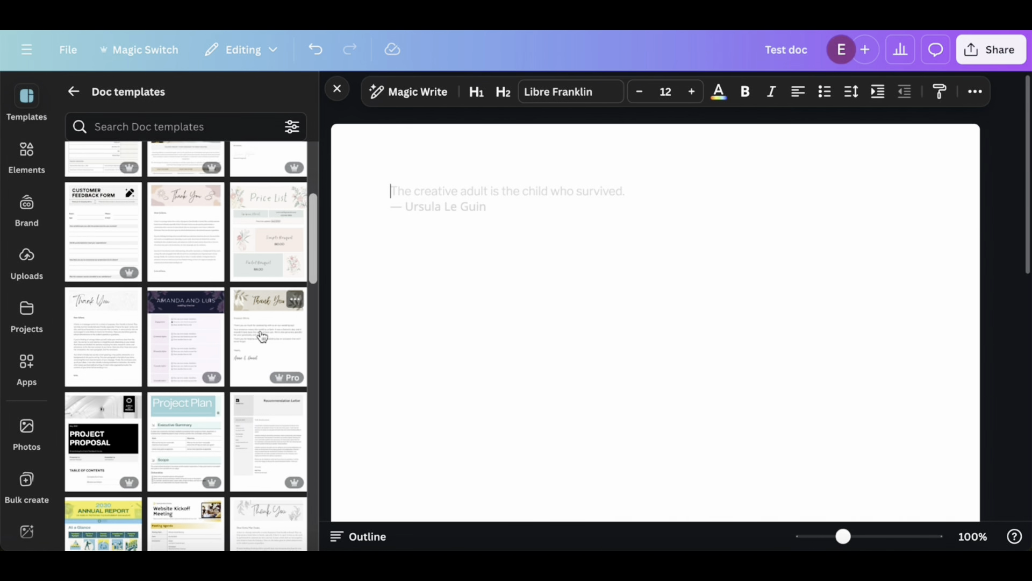
{"action": "scroll", "coordinate": [376, 400], "scroll_direction": "down", "scroll_amount": 1}
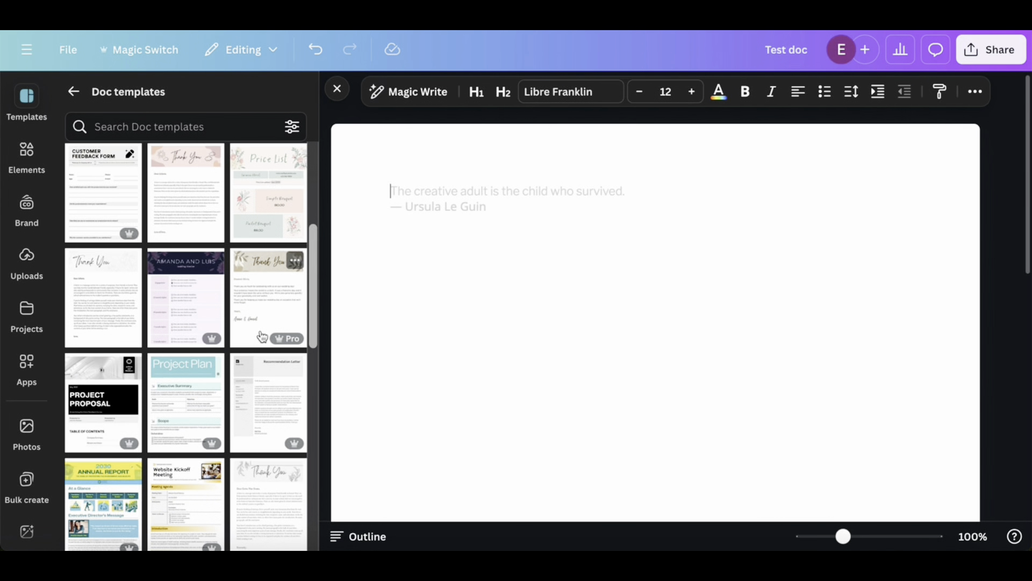
{"action": "scroll", "coordinate": [262, 337], "scroll_direction": "down", "scroll_amount": 4}
{"action": "scroll", "coordinate": [215, 281], "scroll_direction": "up", "scroll_amount": 2}
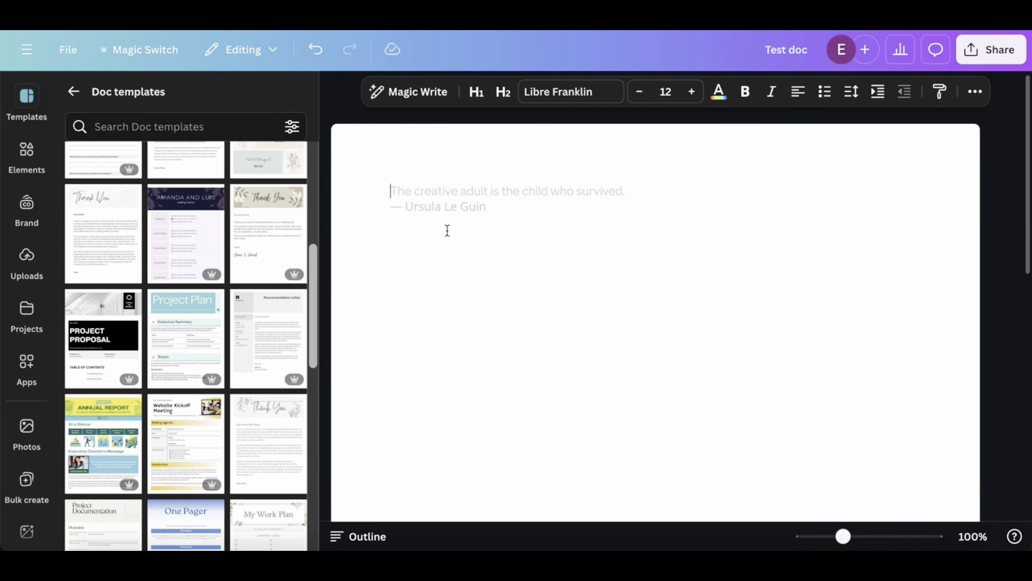
{"action": "left_click", "coordinate": [76, 94]}
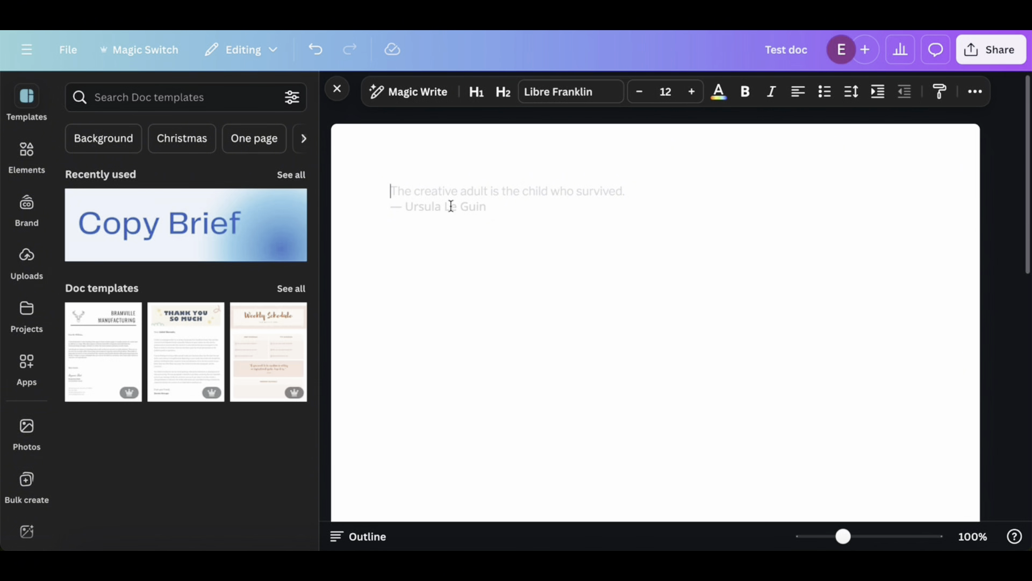
Insert the black "One Pager" banner template at the start of the empty document
{"action": "mouse_move", "coordinate": [434, 196]}
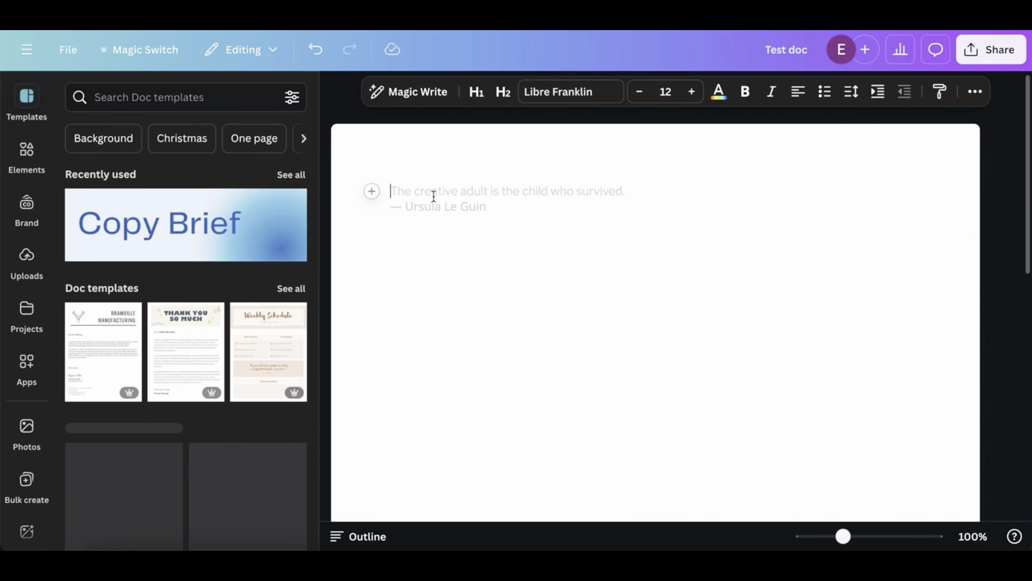
{"action": "left_click", "coordinate": [378, 198]}
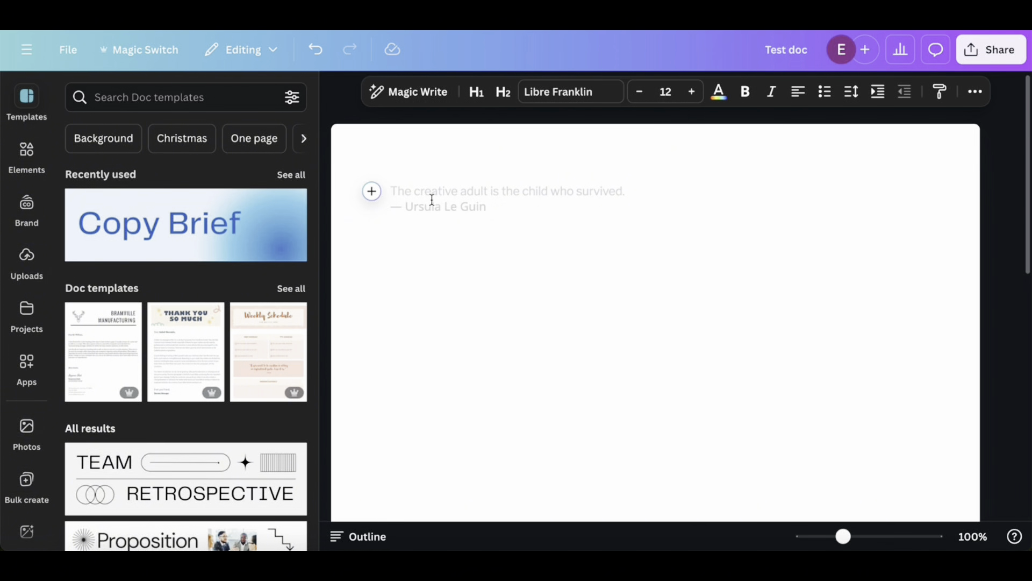
{"action": "left_click", "coordinate": [30, 109]}
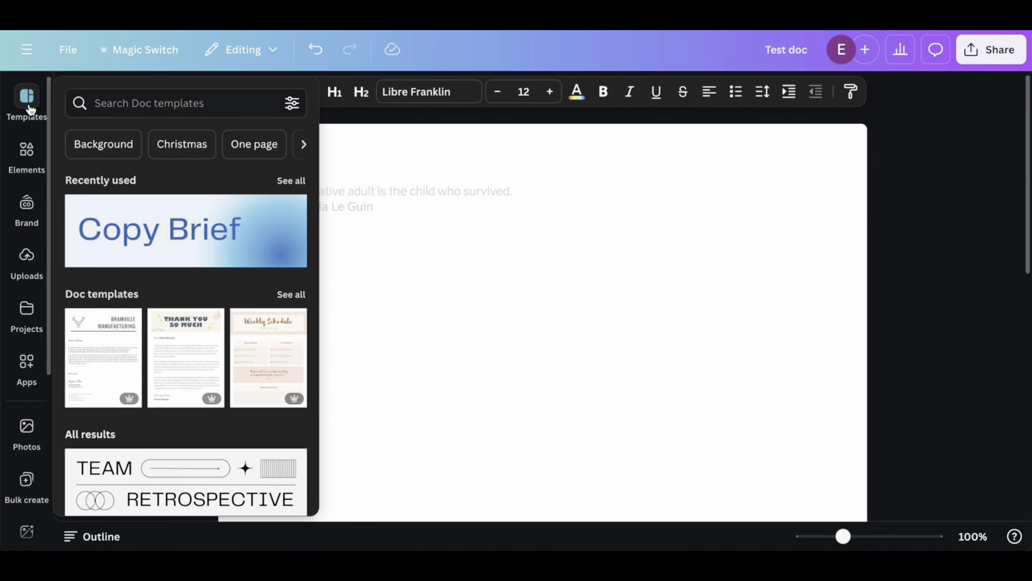
{"action": "scroll", "coordinate": [201, 307], "scroll_direction": "down", "scroll_amount": 8}
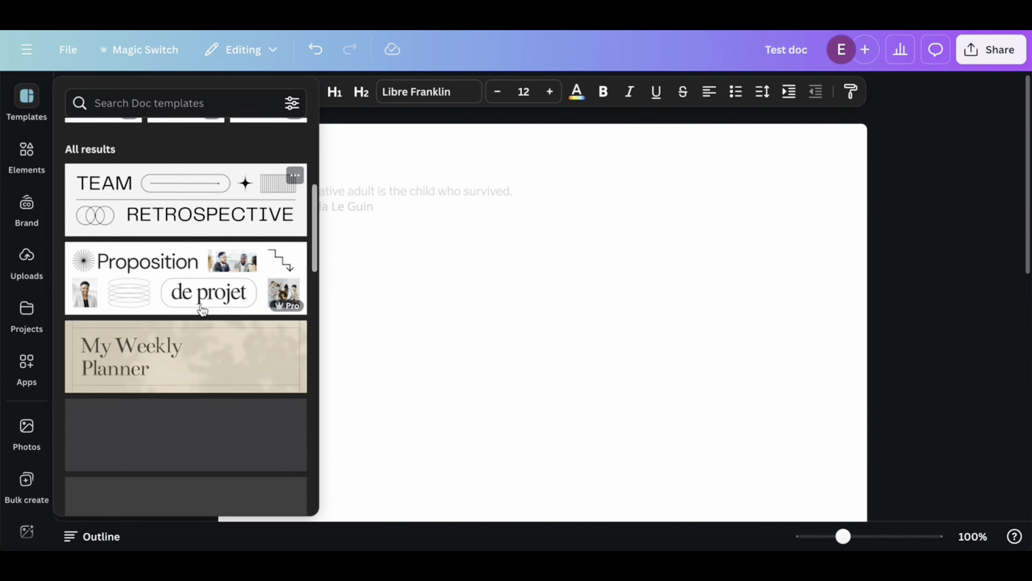
{"action": "scroll", "coordinate": [203, 310], "scroll_direction": "down", "scroll_amount": 2}
{"action": "scroll", "coordinate": [196, 392], "scroll_direction": "up", "scroll_amount": 1}
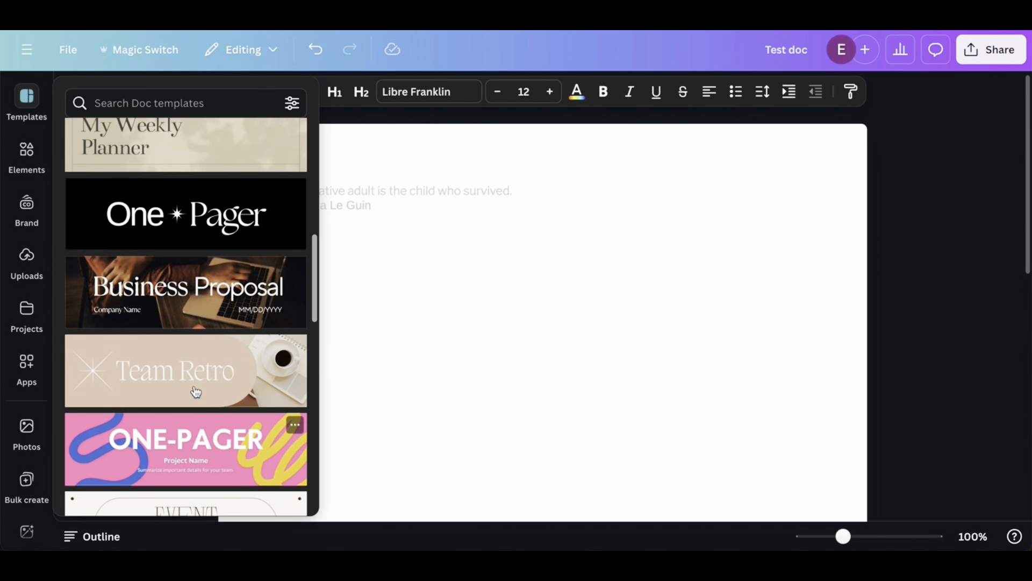
{"action": "left_click", "coordinate": [179, 235]}
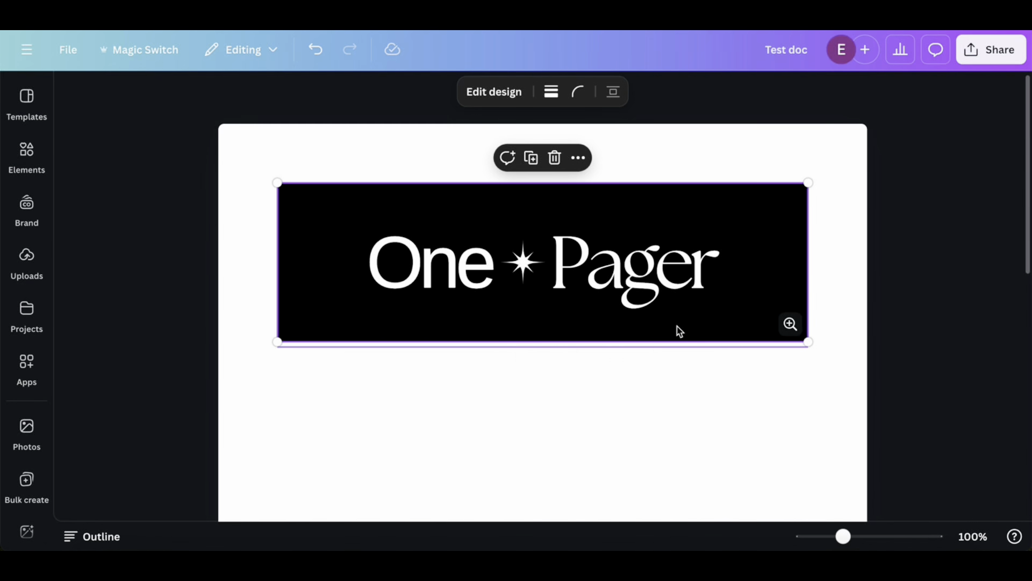
Open the inserted "One Pager" banner for design editing and dismiss the template suggestions covering it
{"action": "left_click_drag", "start_coordinate": [761, 236], "coordinate": [634, 205]}
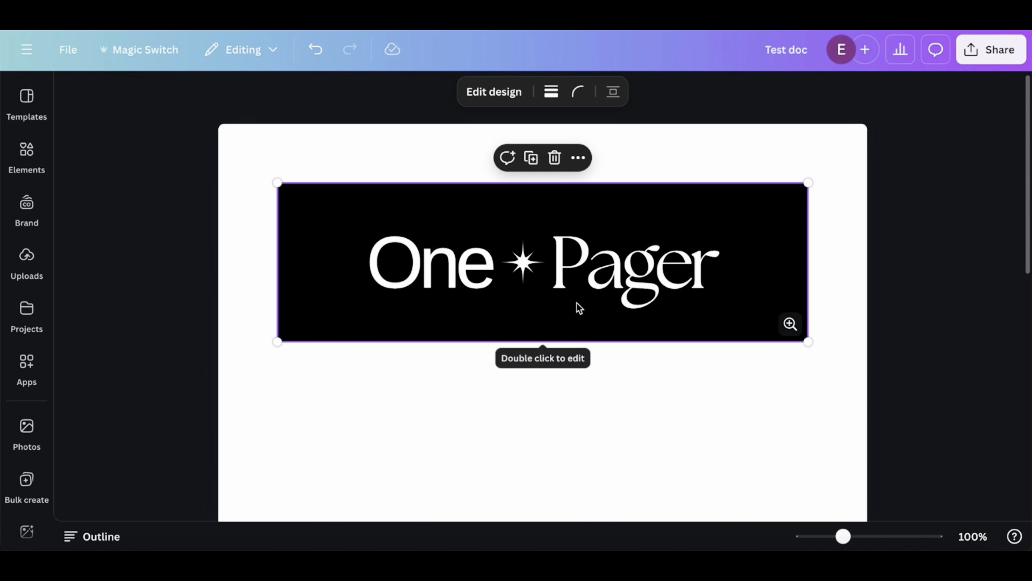
{"action": "double_click", "coordinate": [549, 303]}
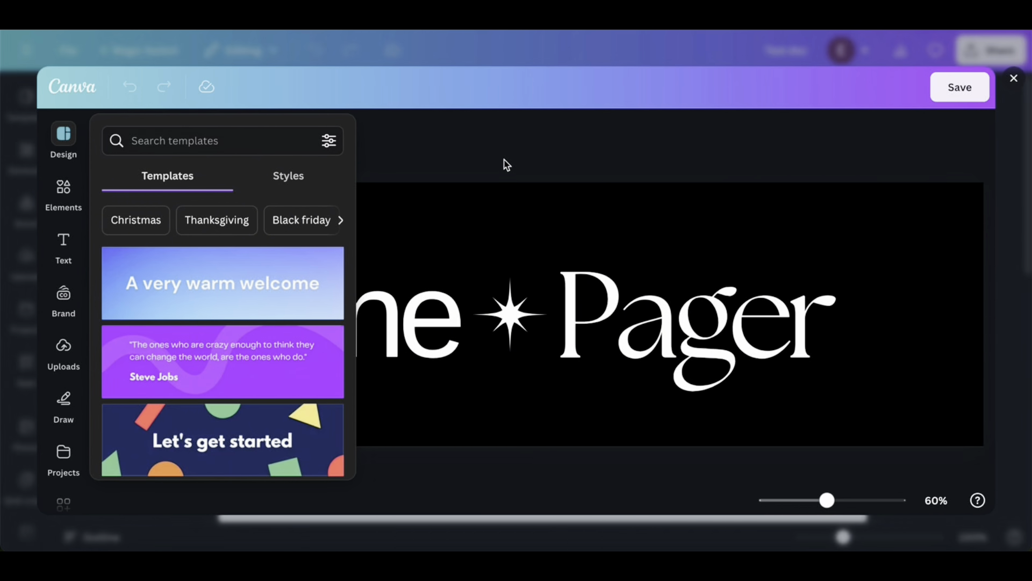
{"action": "left_click", "coordinate": [509, 262]}
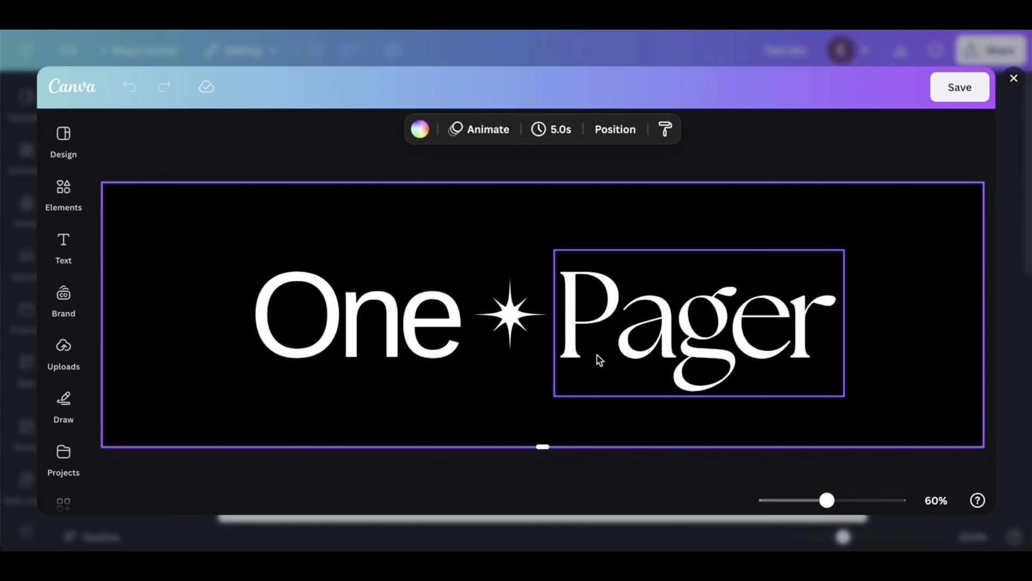
Remove the word "Pager" and the star ornament from the banner, keeping the black background
{"action": "key", "text": "Delete"}
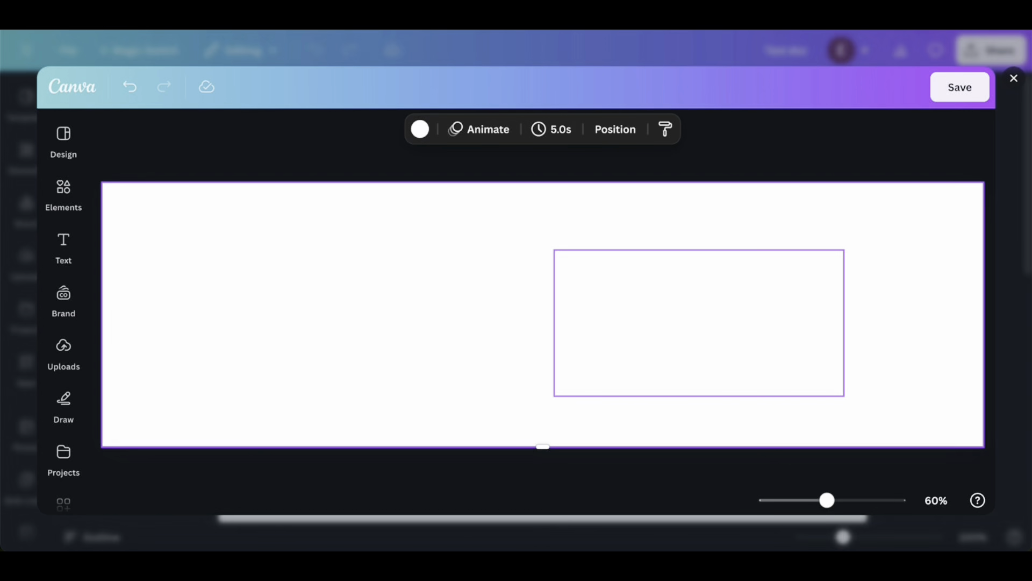
{"action": "key", "text": "ctrl+z"}
{"action": "left_click", "coordinate": [600, 360]}
{"action": "double_click", "coordinate": [601, 360]}
{"action": "key", "text": "BackSpace"}
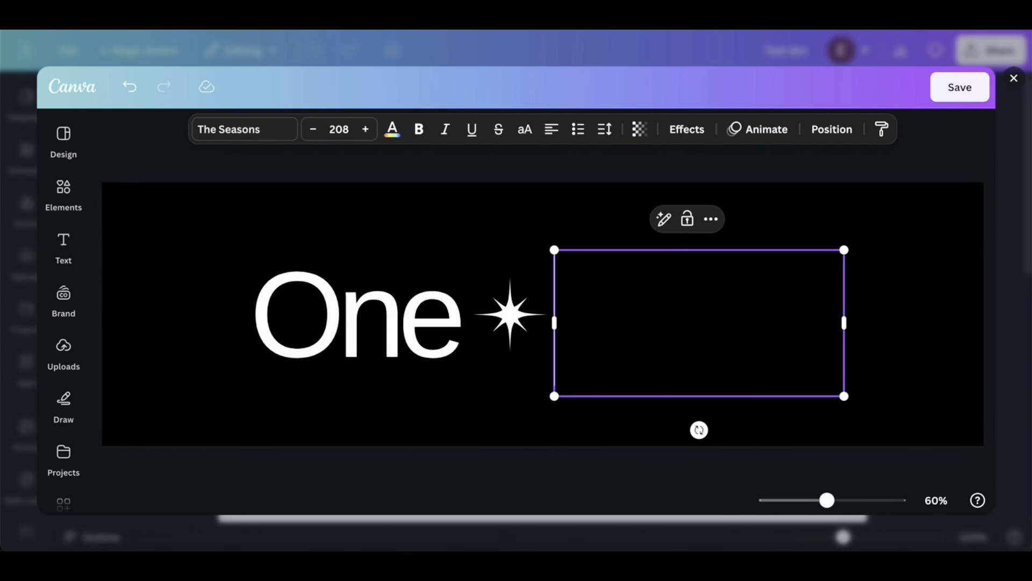
{"action": "left_click", "coordinate": [518, 324]}
{"action": "key", "text": "Delete"}
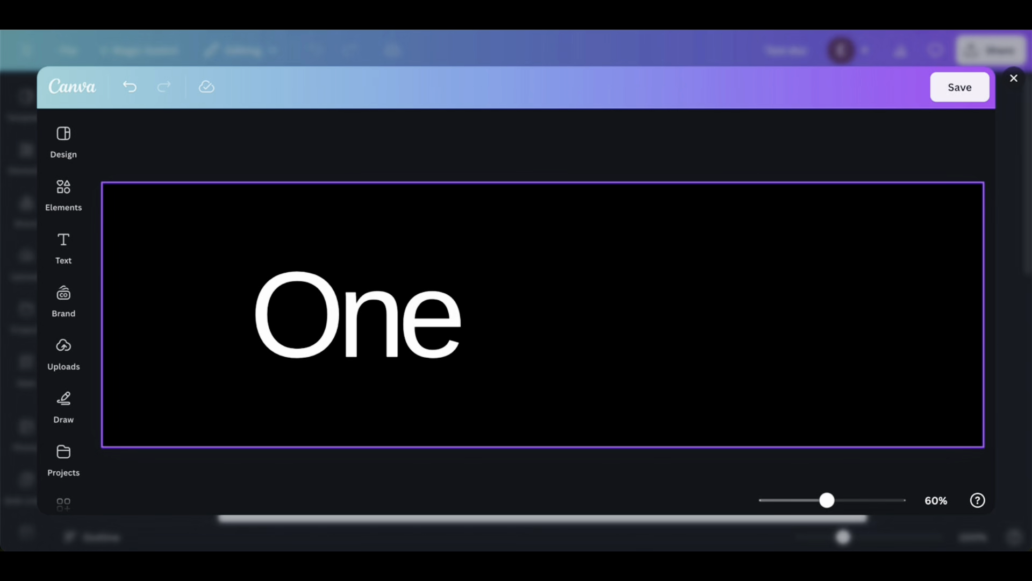
Replace the banner text "One" with "Affirtmations for Kids"
{"action": "left_click", "coordinate": [428, 311]}
{"action": "double_click", "coordinate": [428, 311]}
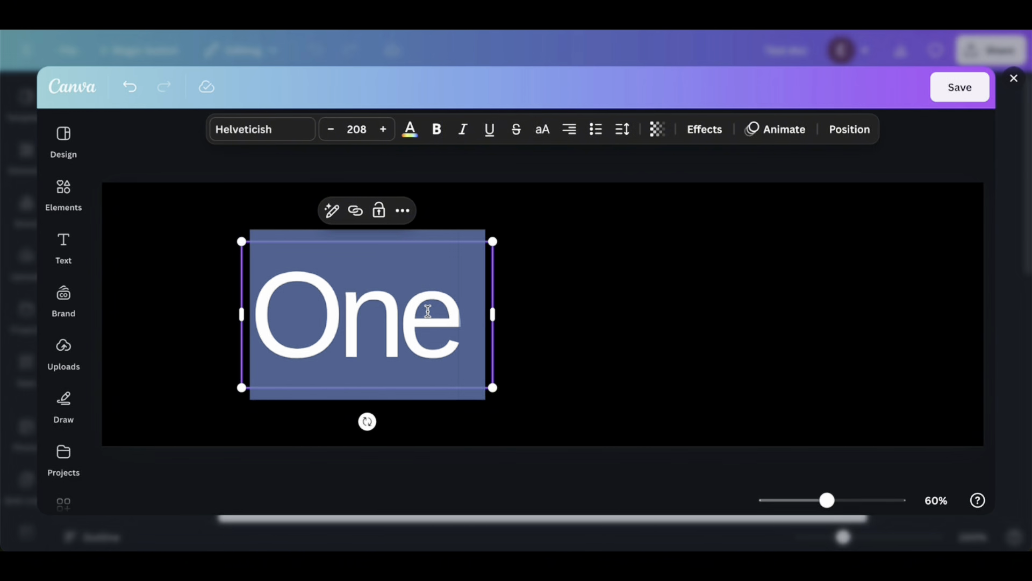
{"action": "key", "text": "Caps_Lock"}
{"action": "type", "text": "Affirt"}
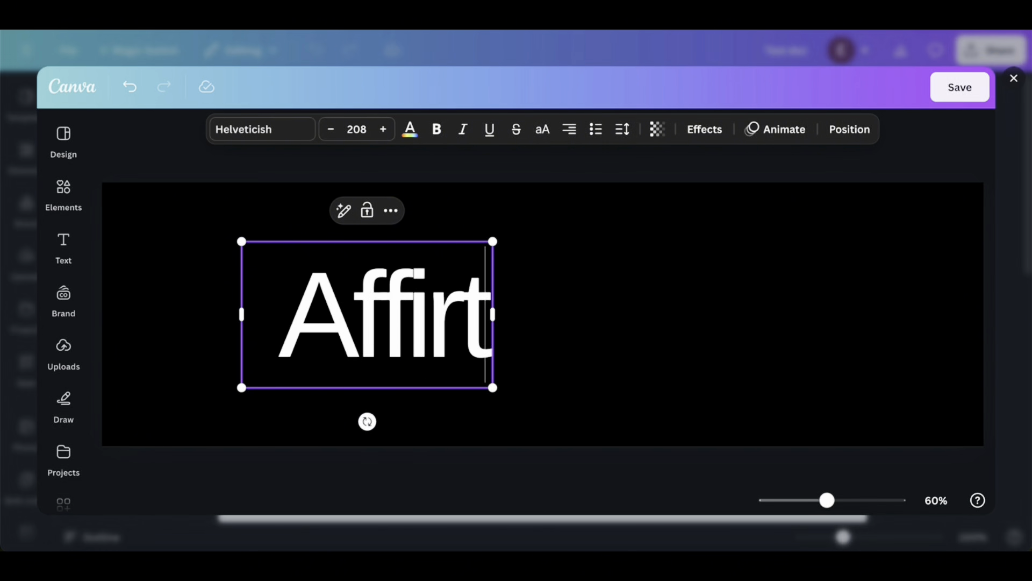
{"action": "type", "text": "mations for Kid"}
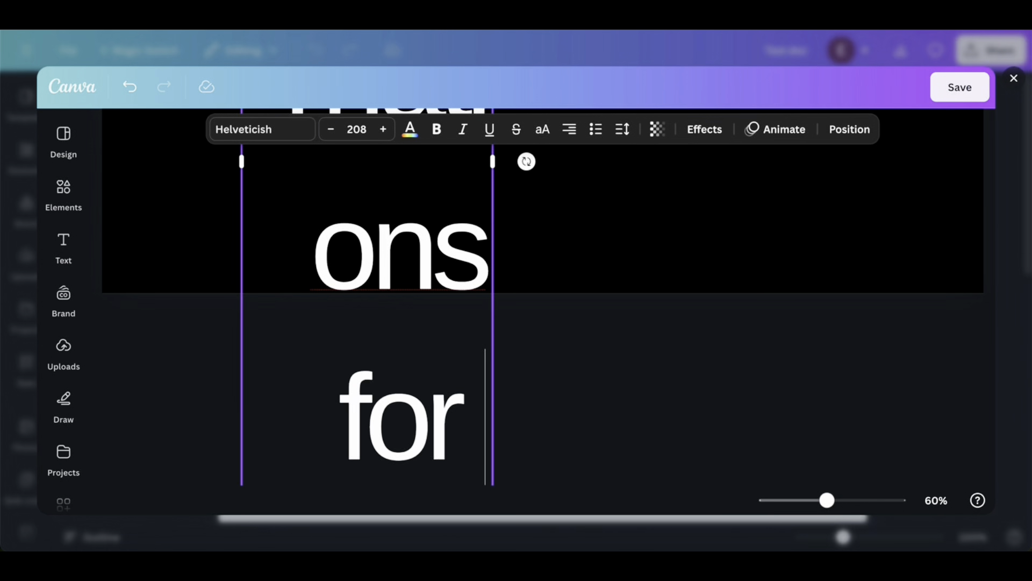
{"action": "type", "text": "s"}
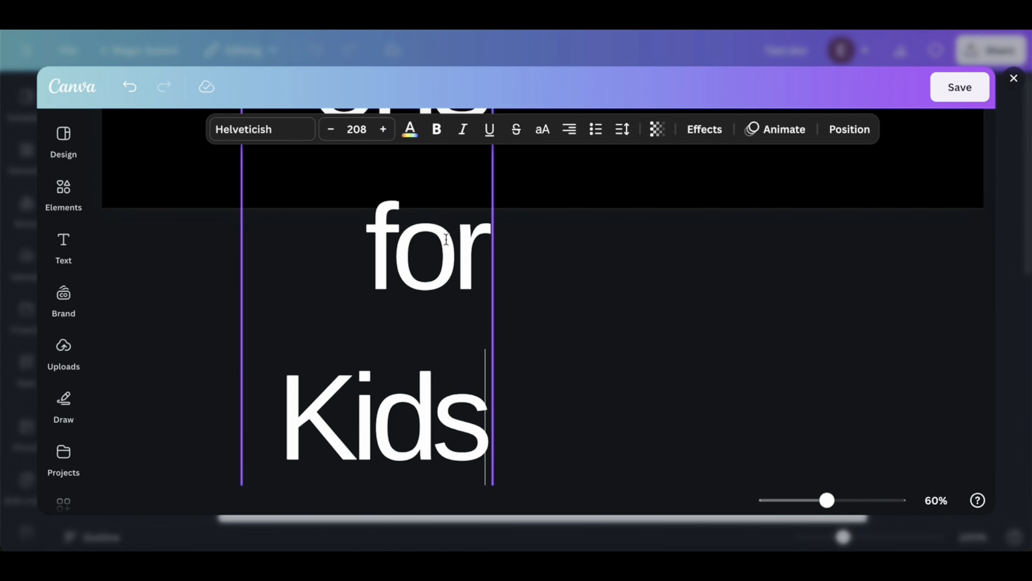
Reduce the banner title's font size to 181
{"action": "left_click", "coordinate": [331, 129]}
{"action": "left_click", "coordinate": [331, 130]}
{"action": "left_click", "coordinate": [332, 130]}
{"action": "left_click", "coordinate": [332, 130]}
{"action": "left_click", "coordinate": [332, 130]}
{"action": "left_click", "coordinate": [332, 131]}
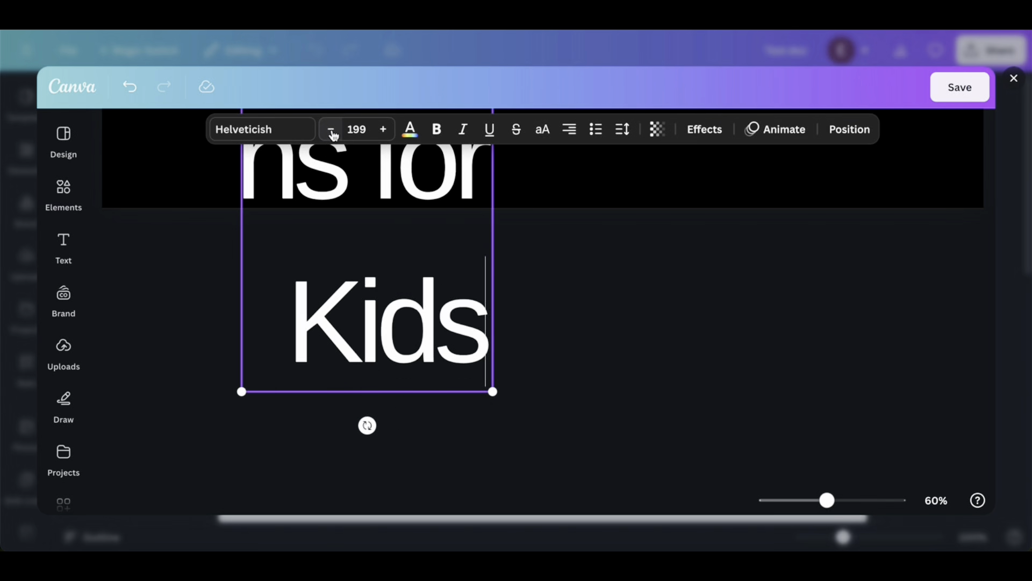
{"action": "left_click", "coordinate": [331, 130]}
{"action": "left_click", "coordinate": [332, 130]}
{"action": "left_click", "coordinate": [332, 130]}
{"action": "left_click", "coordinate": [332, 130]}
{"action": "left_click", "coordinate": [331, 130]}
{"action": "left_click", "coordinate": [332, 130]}
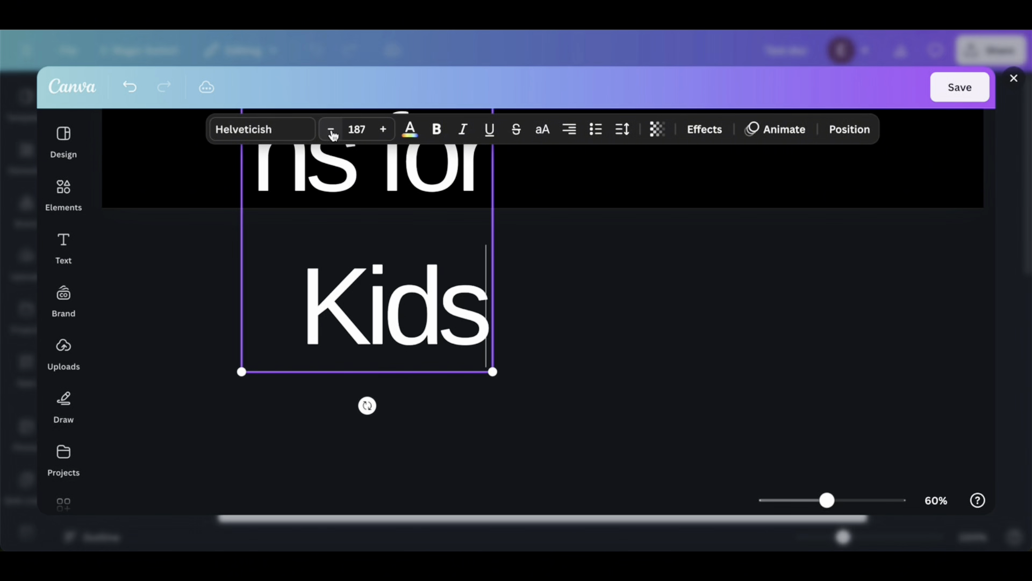
{"action": "left_click", "coordinate": [331, 130]}
{"action": "left_click", "coordinate": [332, 130]}
{"action": "scroll", "coordinate": [701, 449], "scroll_direction": "up", "scroll_amount": 3}
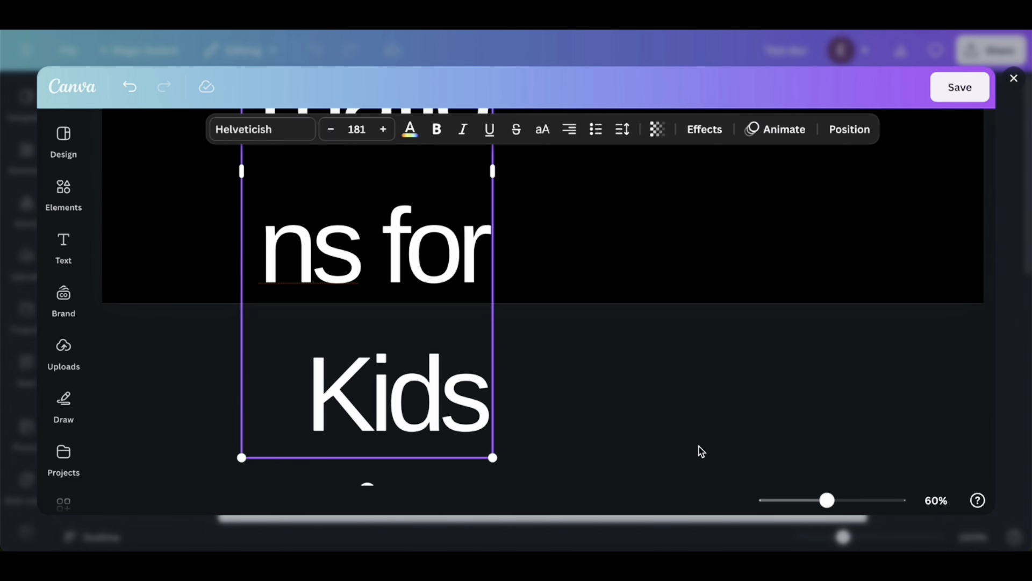
Widen the title's text box across most of the banner and reduce the font size to 164
{"action": "left_click_drag", "start_coordinate": [493, 253], "coordinate": [871, 341]}
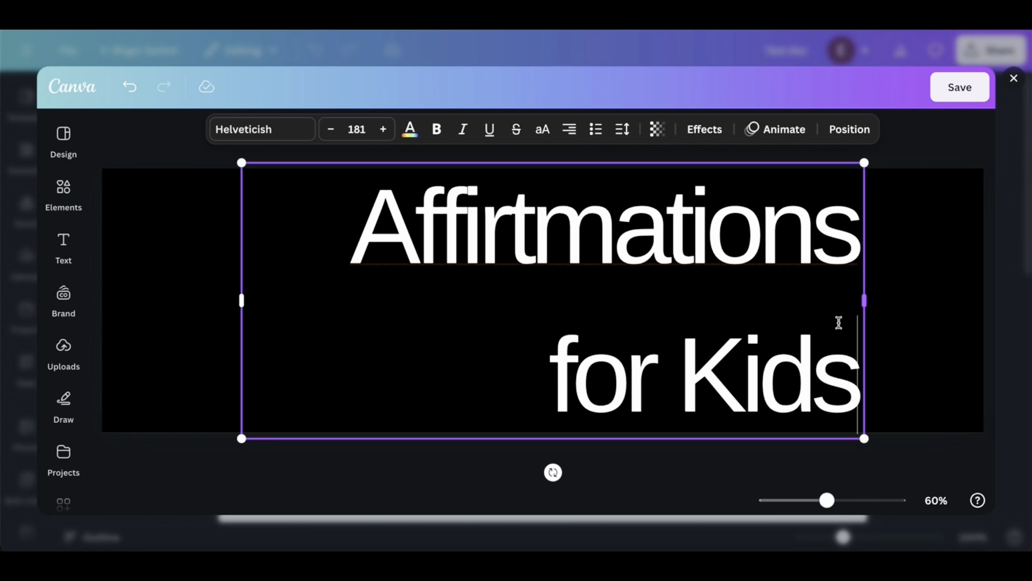
{"action": "left_click", "coordinate": [333, 130]}
{"action": "left_click", "coordinate": [333, 130]}
{"action": "left_click", "coordinate": [334, 130]}
{"action": "left_click", "coordinate": [333, 130]}
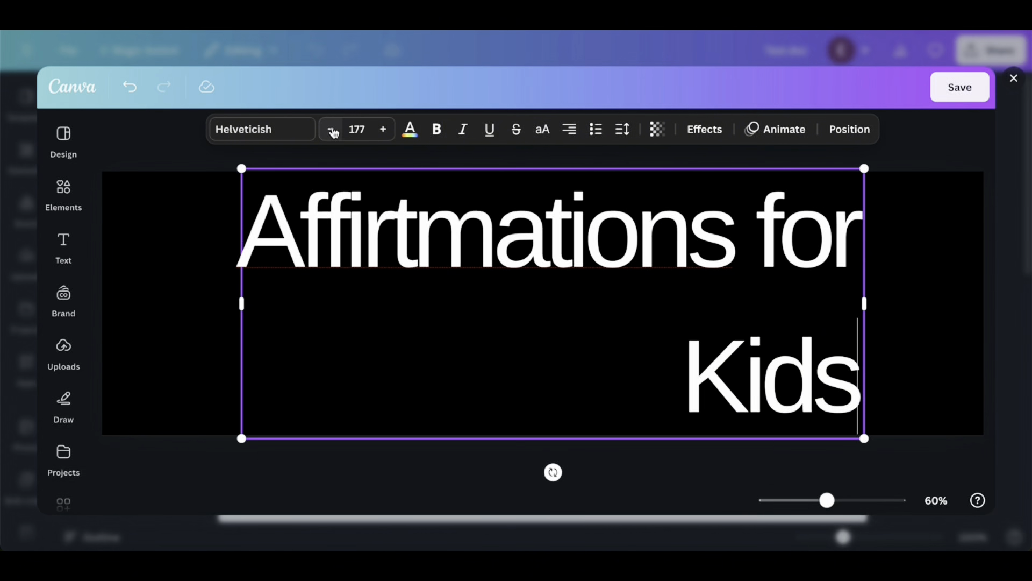
{"action": "left_click", "coordinate": [334, 130]}
{"action": "left_click", "coordinate": [333, 130]}
{"action": "left_click", "coordinate": [333, 130]}
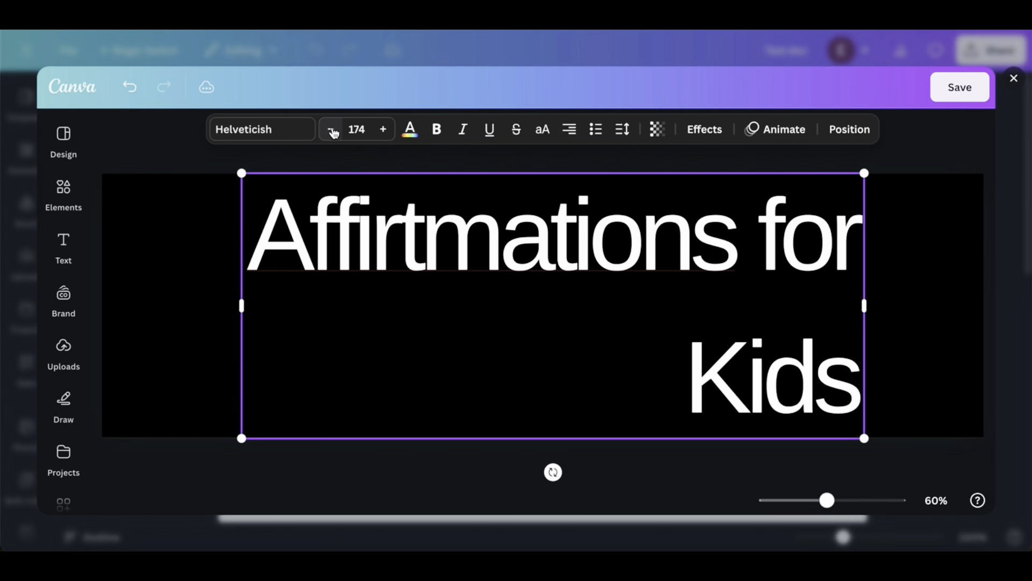
{"action": "left_click", "coordinate": [334, 130]}
{"action": "left_click", "coordinate": [334, 130]}
{"action": "left_click", "coordinate": [333, 130]}
{"action": "left_click", "coordinate": [334, 130]}
{"action": "left_click", "coordinate": [333, 130]}
{"action": "left_click", "coordinate": [334, 130]}
{"action": "left_click", "coordinate": [333, 130]}
{"action": "left_click", "coordinate": [333, 130]}
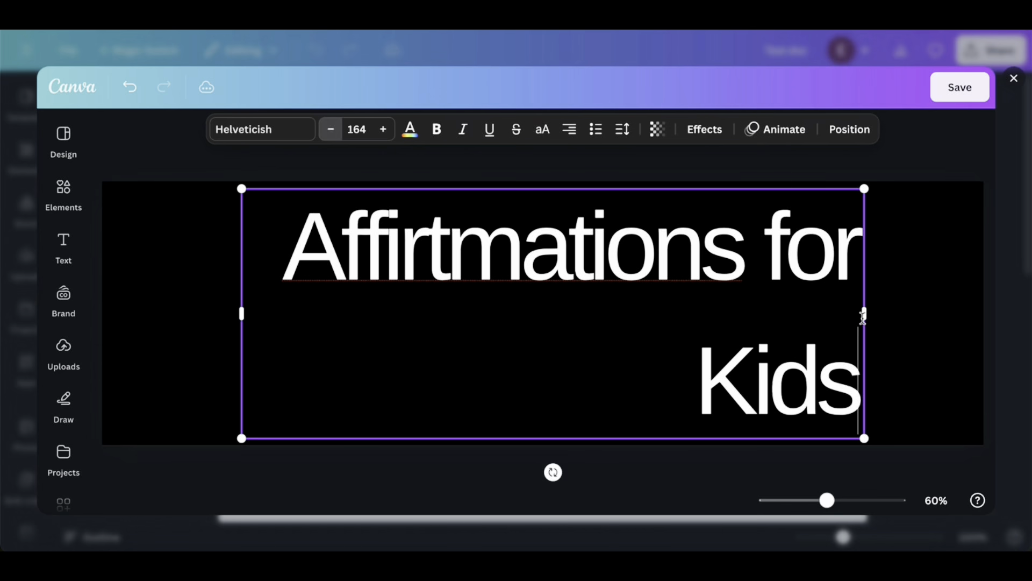
Widen the title's text box further and scale the title down proportionally to font size 79.2
{"action": "left_click_drag", "start_coordinate": [864, 315], "coordinate": [942, 321]}
{"action": "left_click_drag", "start_coordinate": [940, 433], "coordinate": [784, 302]}
{"action": "left_click_drag", "start_coordinate": [796, 307], "coordinate": [800, 306]}
Correct the title's spelling to "Affirmations for Kids" and narrow its text box from the left side
{"action": "key", "text": "BackSpace"}
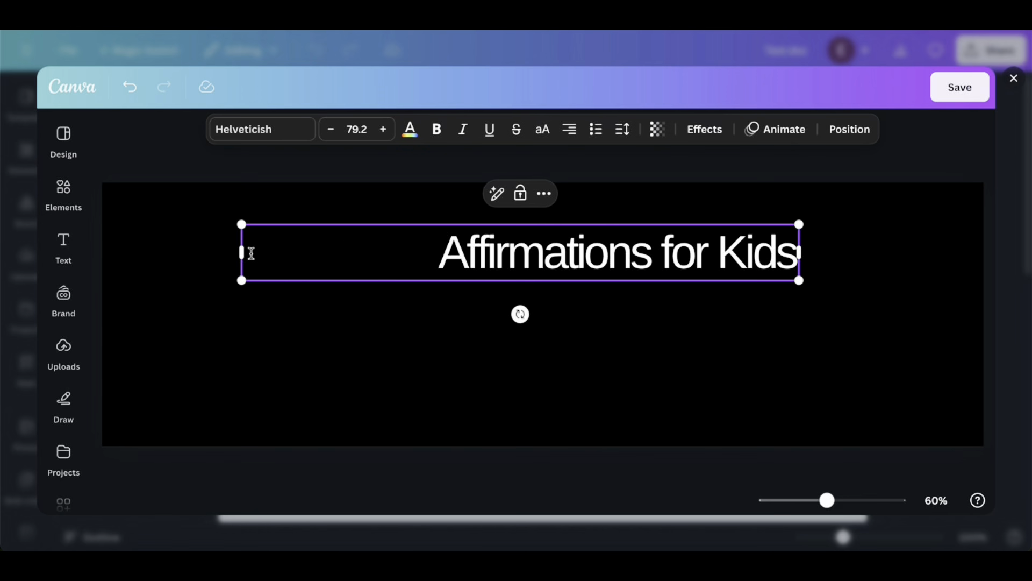
{"action": "left_click_drag", "start_coordinate": [241, 253], "coordinate": [355, 283]}
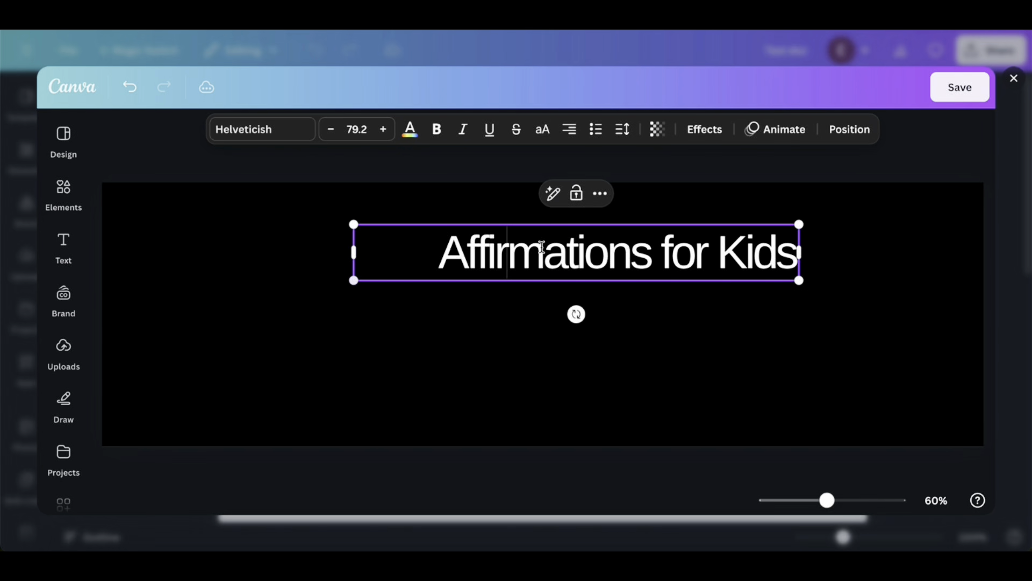
Center-align the full banner title within its text box
{"action": "double_click", "coordinate": [542, 247]}
{"action": "key", "text": "ctrl+a"}
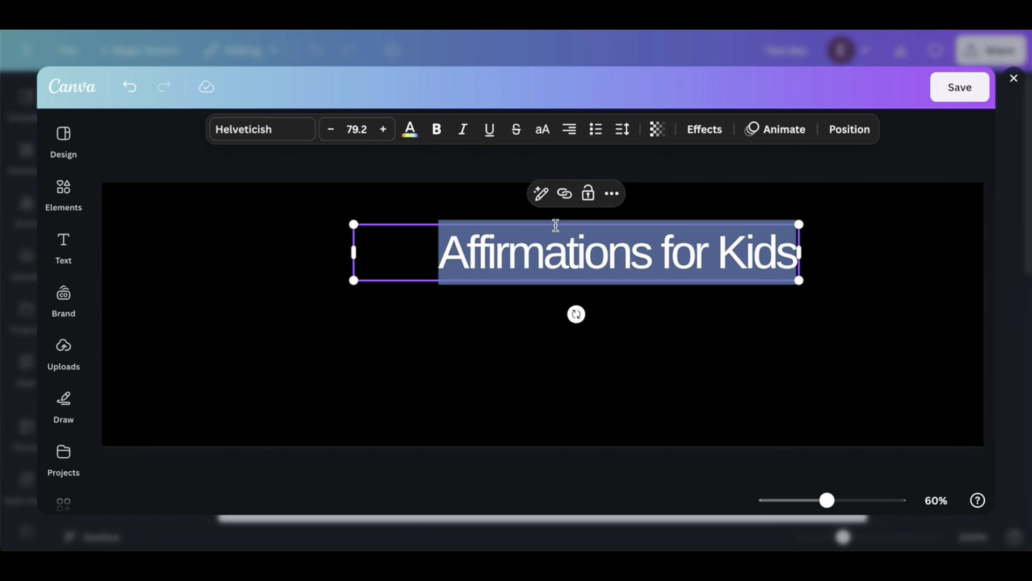
{"action": "left_click", "coordinate": [572, 134]}
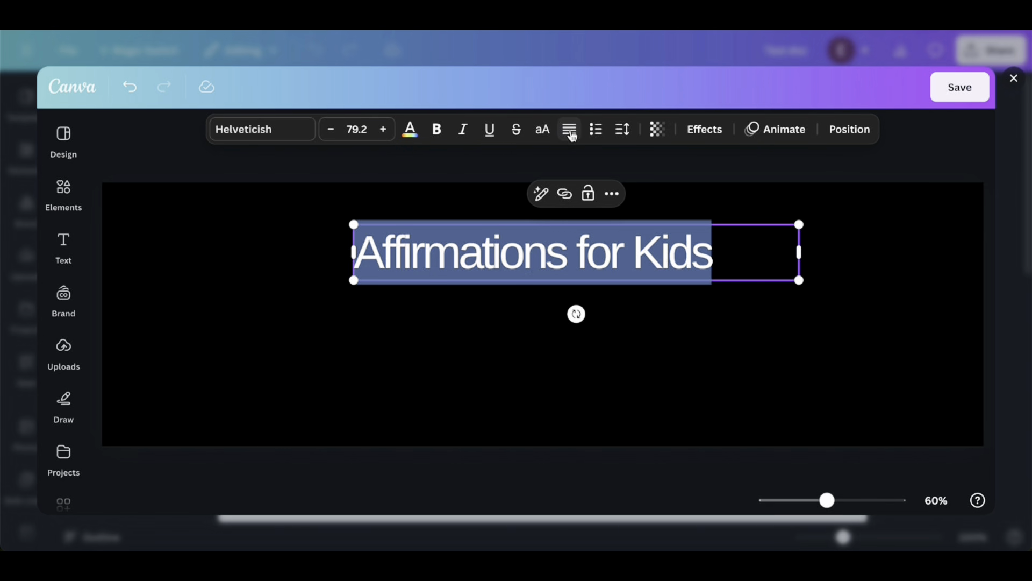
{"action": "left_click", "coordinate": [572, 134]}
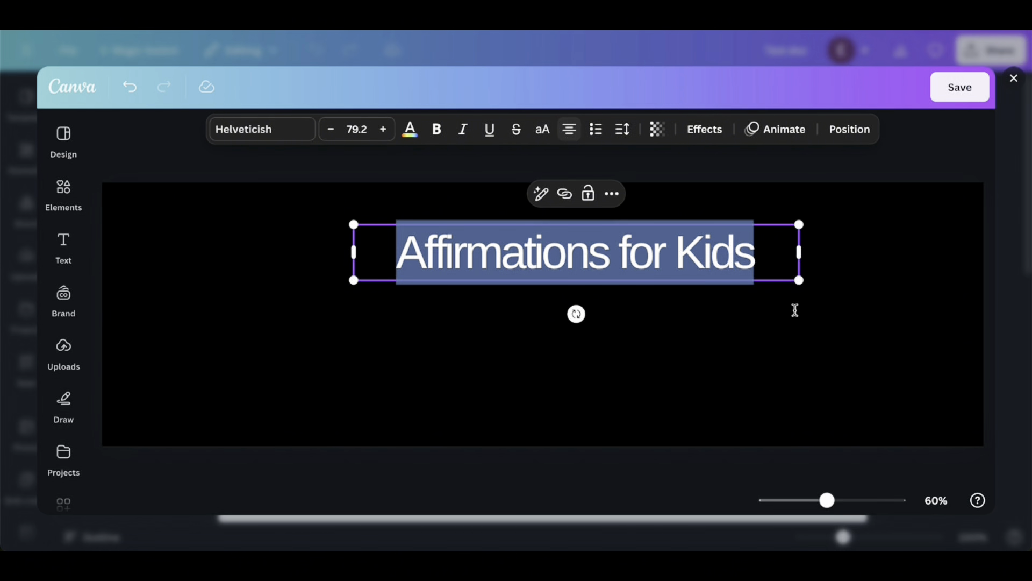
Scale the title up proportionally to font size 106 and move it toward the middle of the banner
{"action": "left_click_drag", "start_coordinate": [800, 280], "coordinate": [944, 384]}
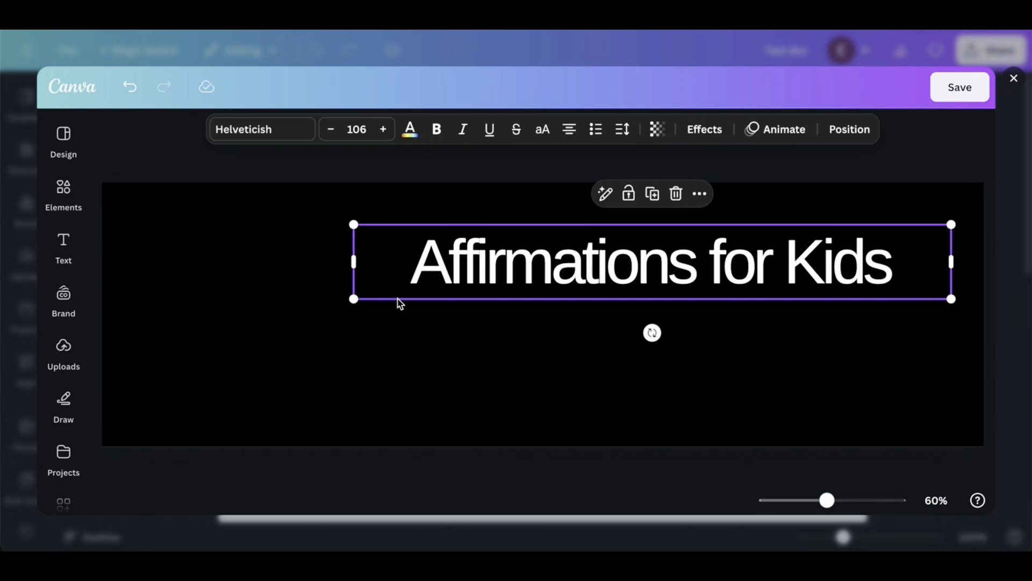
{"action": "left_click_drag", "start_coordinate": [482, 246], "coordinate": [388, 265]}
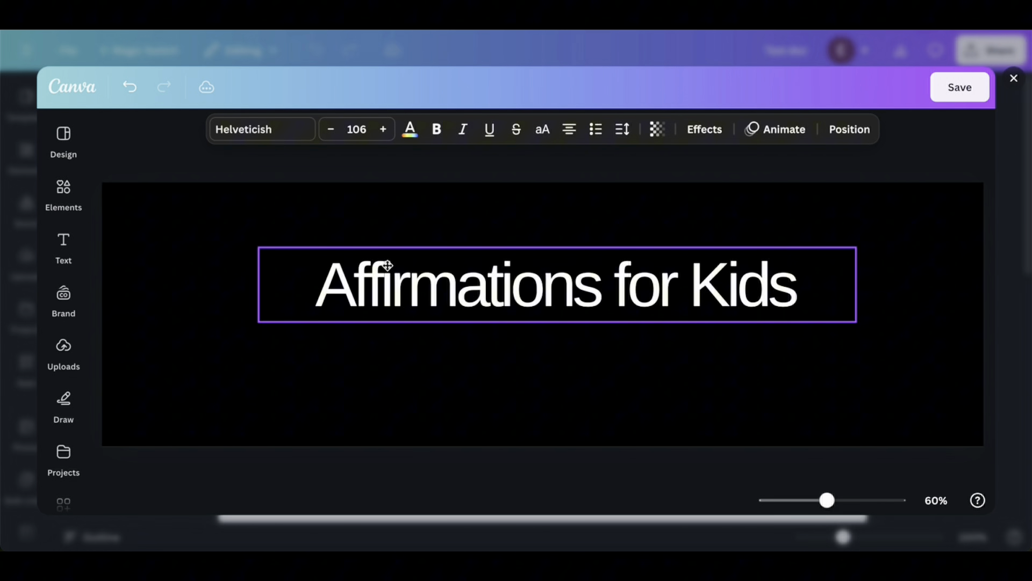
Reduce the banner's height slightly from its lower edge and center the title horizontally in it
{"action": "left_click", "coordinate": [513, 394]}
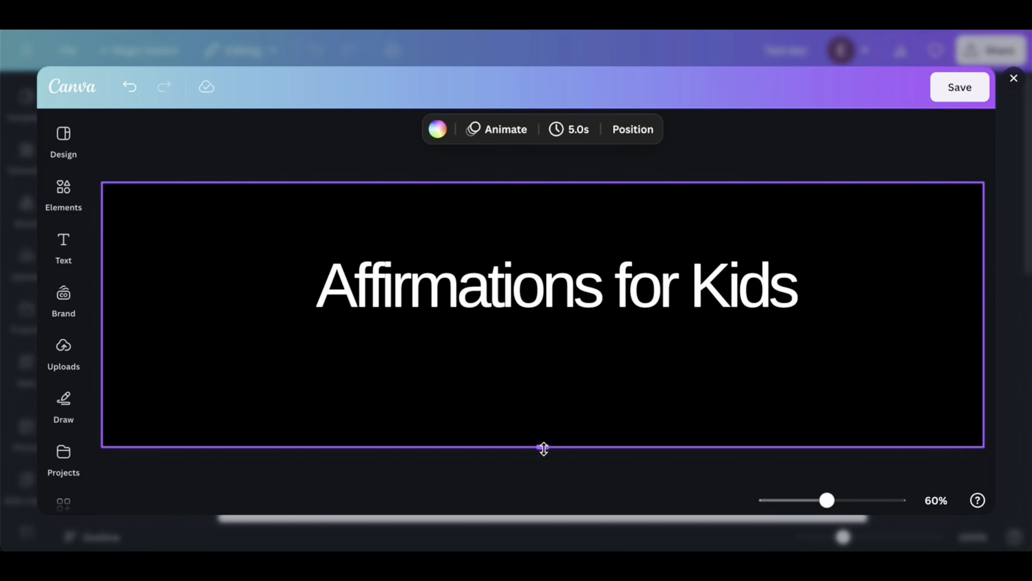
{"action": "left_click_drag", "start_coordinate": [544, 447], "coordinate": [542, 419]}
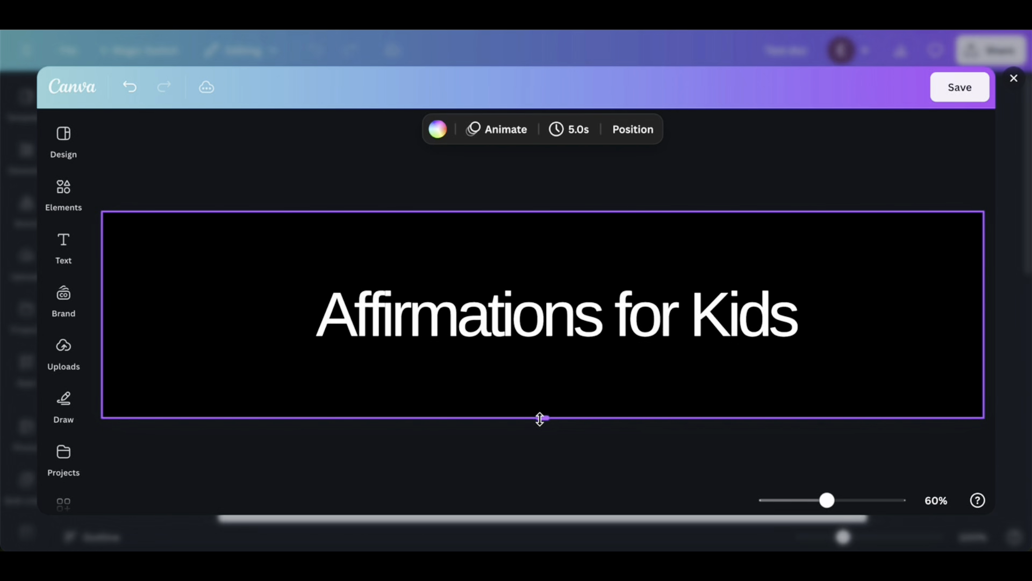
{"action": "left_click_drag", "start_coordinate": [603, 332], "coordinate": [603, 321]}
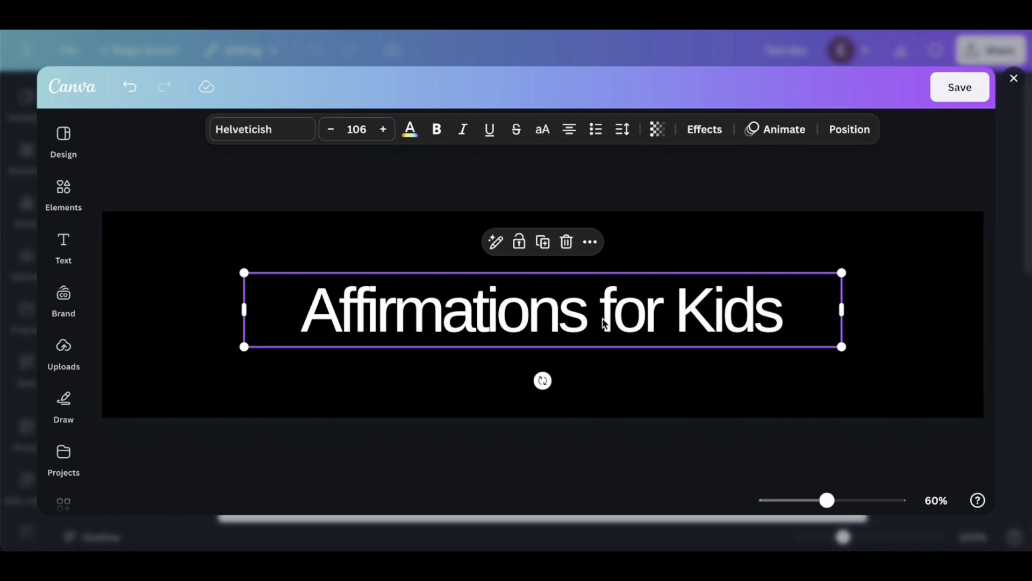
Apply the Outline text effect to the title with a thickness of 99
{"action": "left_click", "coordinate": [708, 136]}
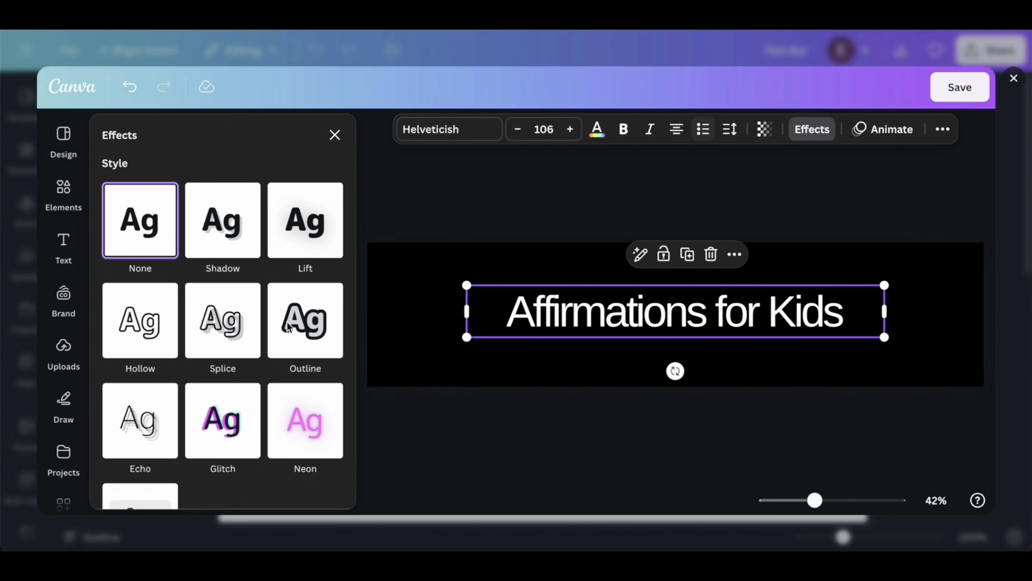
{"action": "left_click", "coordinate": [288, 332]}
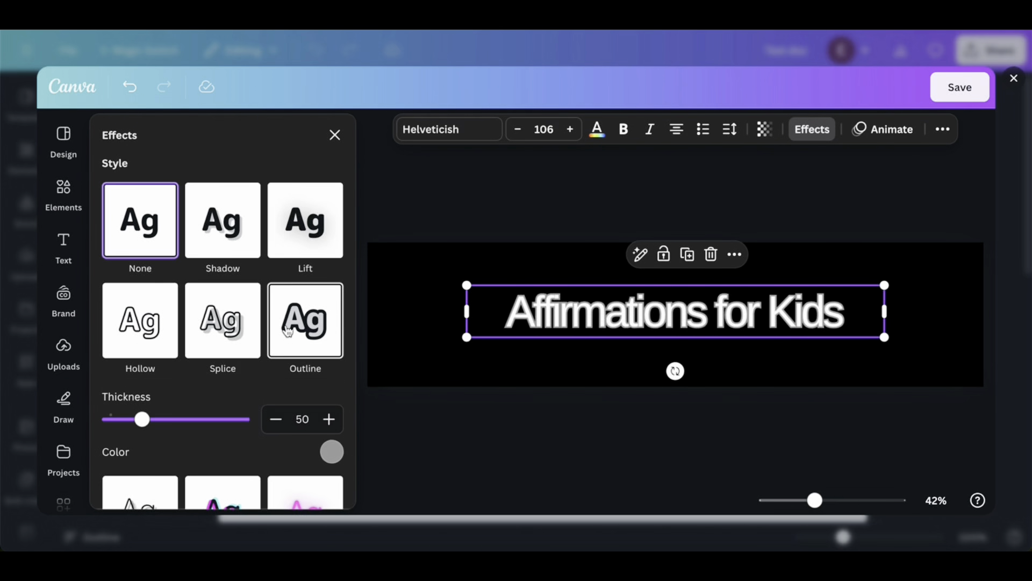
{"action": "left_click", "coordinate": [171, 423]}
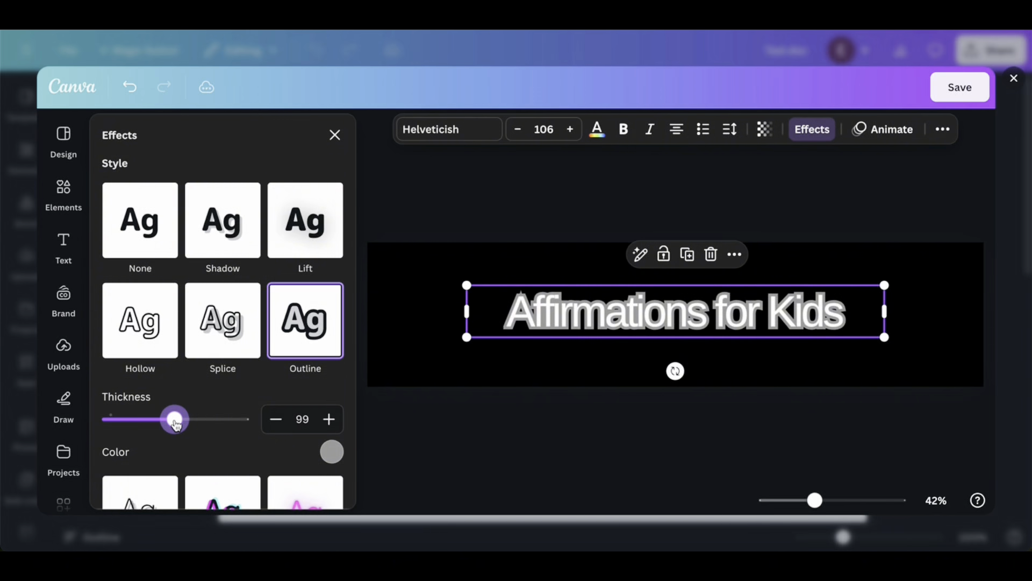
Color the title's outline red-orange from the saved colors, trying light yellow as an alternative, and close the effect settings
{"action": "left_click", "coordinate": [332, 453]}
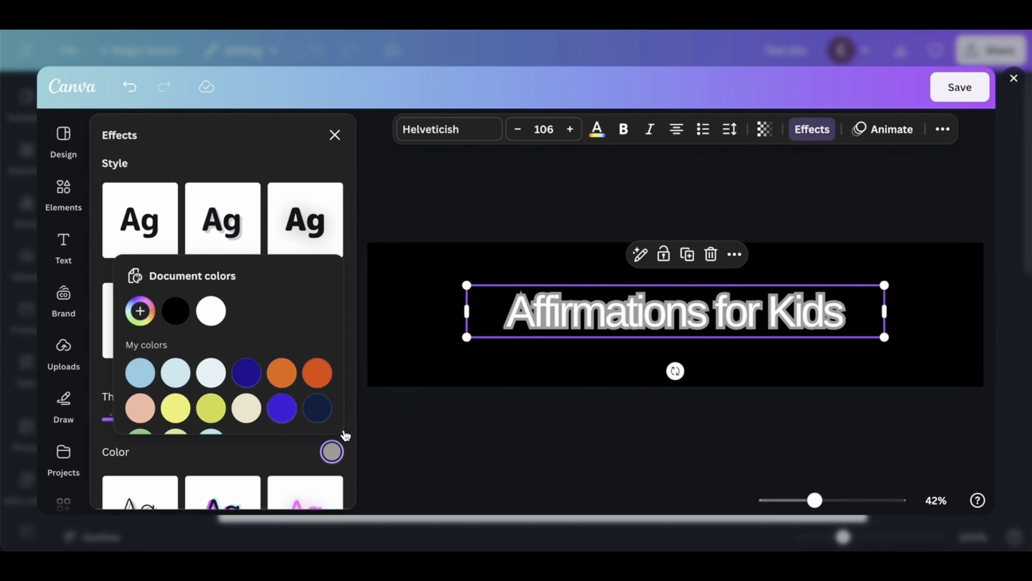
{"action": "left_click", "coordinate": [318, 378]}
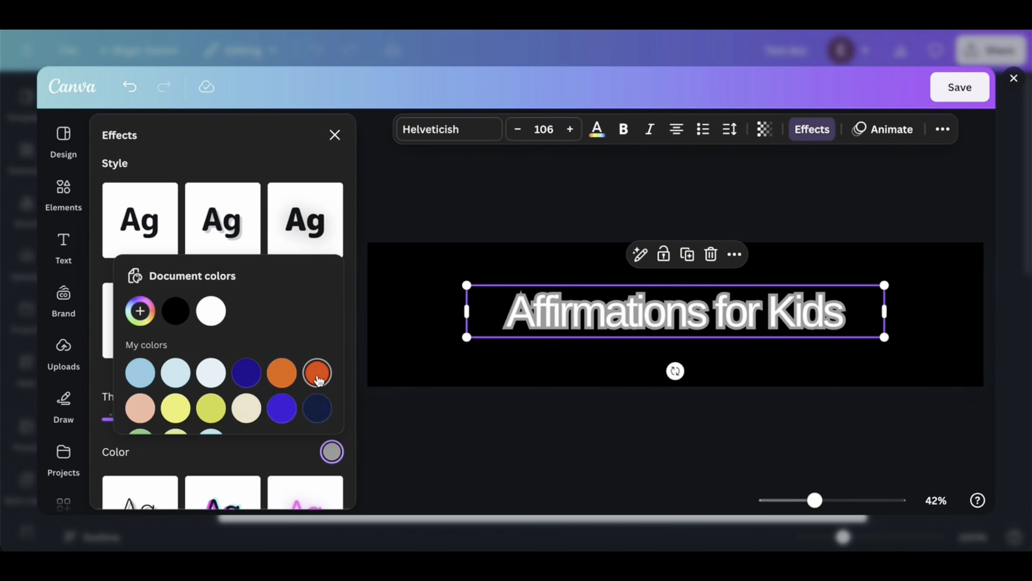
{"action": "left_click", "coordinate": [175, 408]}
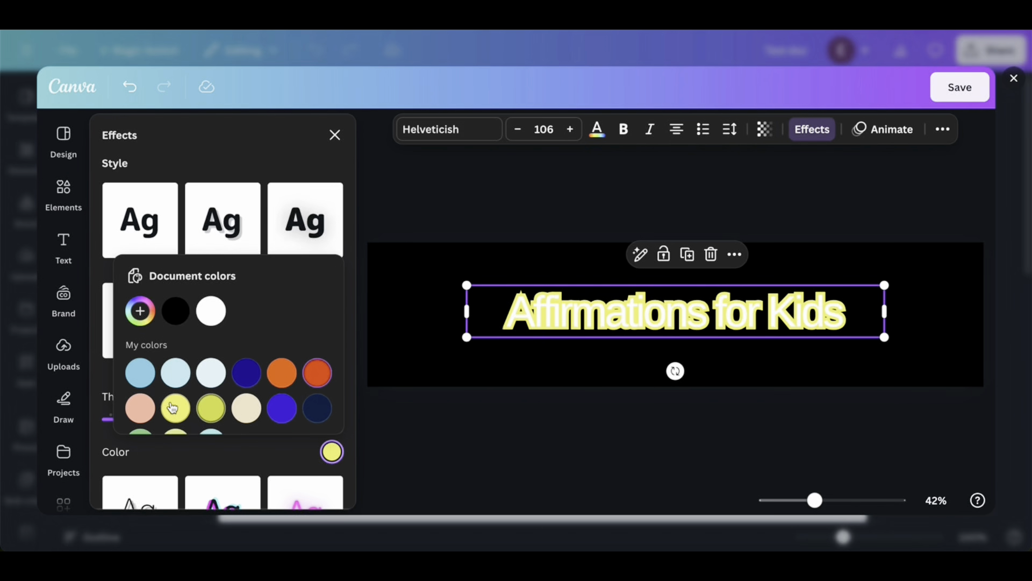
{"action": "left_click", "coordinate": [313, 376]}
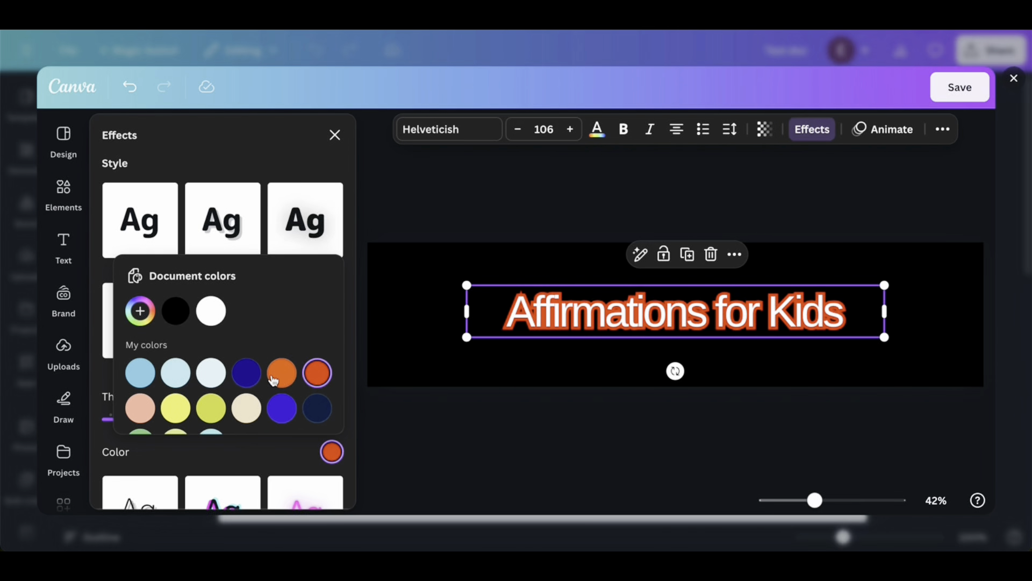
{"action": "left_click", "coordinate": [335, 135]}
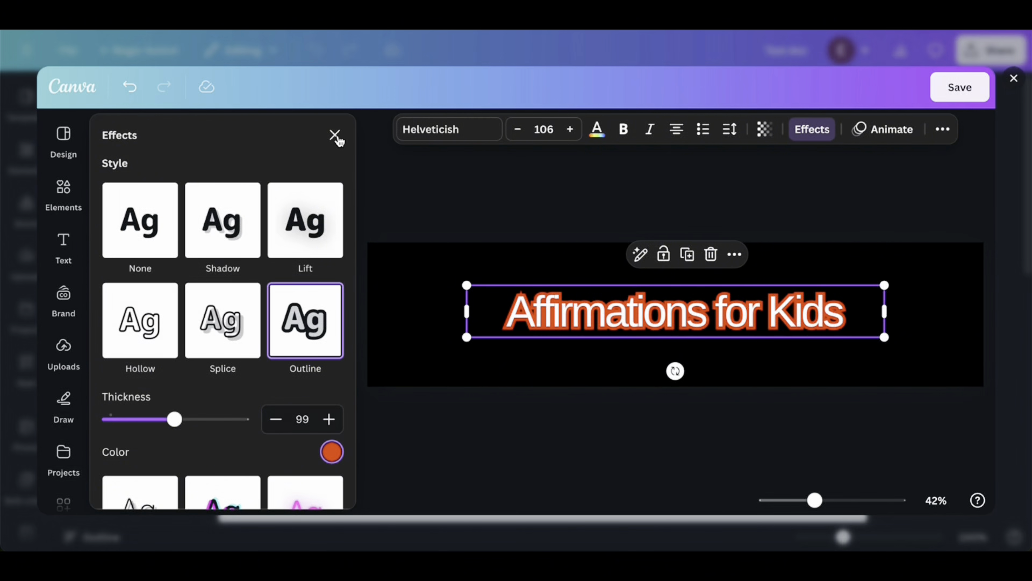
{"action": "left_click", "coordinate": [335, 135]}
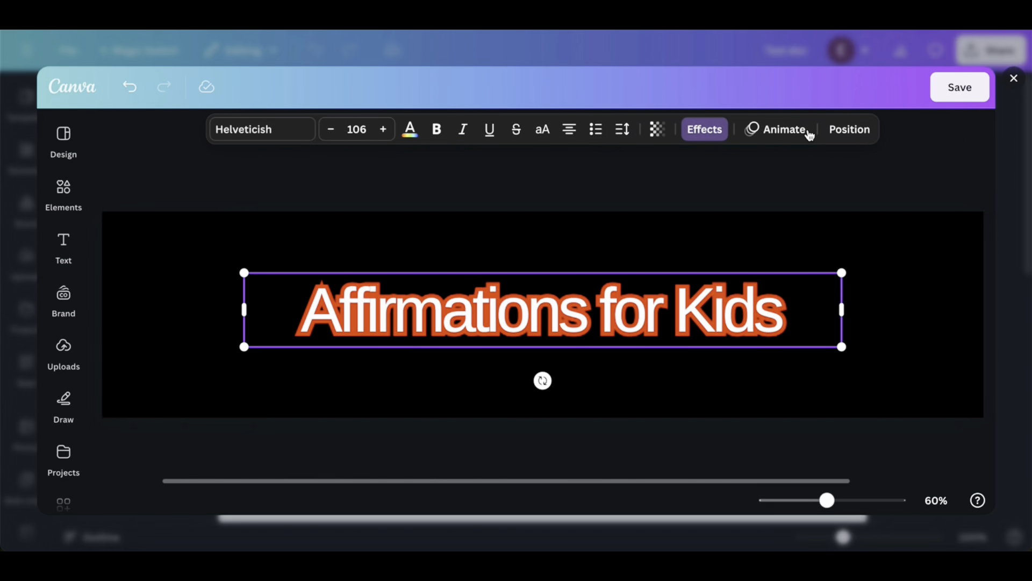
Reduce the title's outline thickness to 41
{"action": "left_click", "coordinate": [807, 130]}
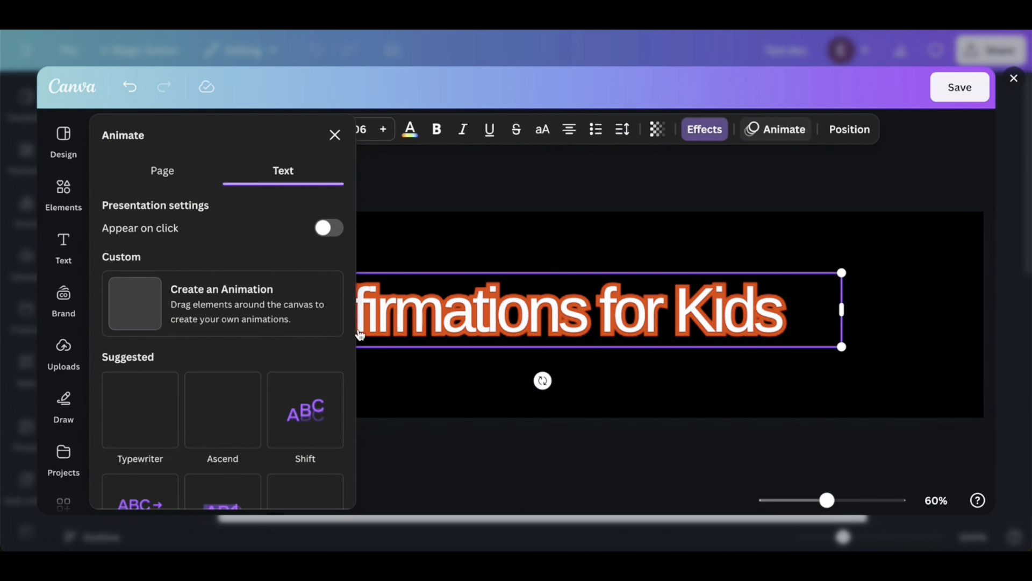
{"action": "left_click", "coordinate": [715, 132]}
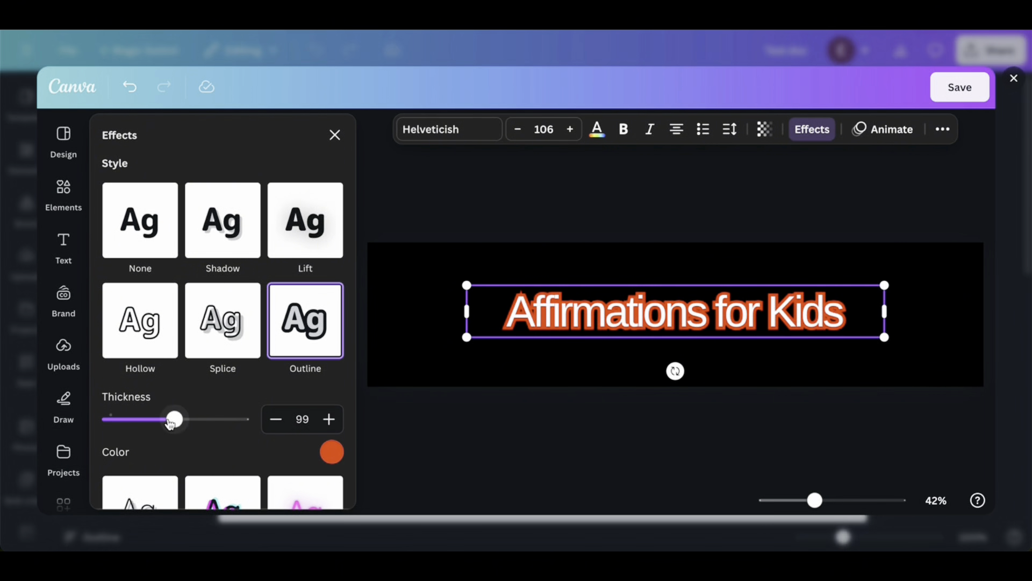
{"action": "left_click", "coordinate": [155, 422]}
{"action": "left_click_drag", "start_coordinate": [151, 427], "coordinate": [137, 430]}
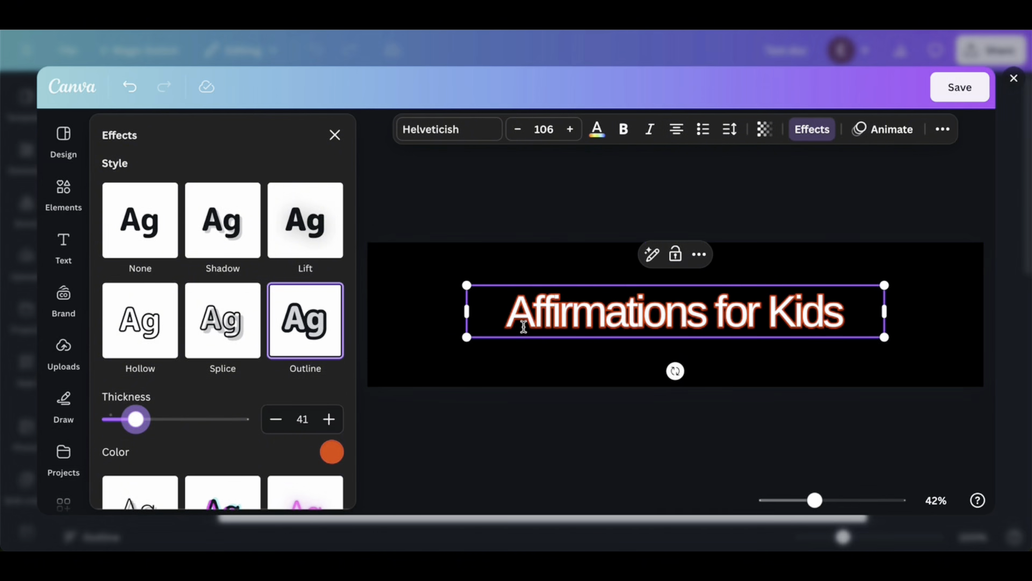
{"action": "left_click", "coordinate": [616, 223]}
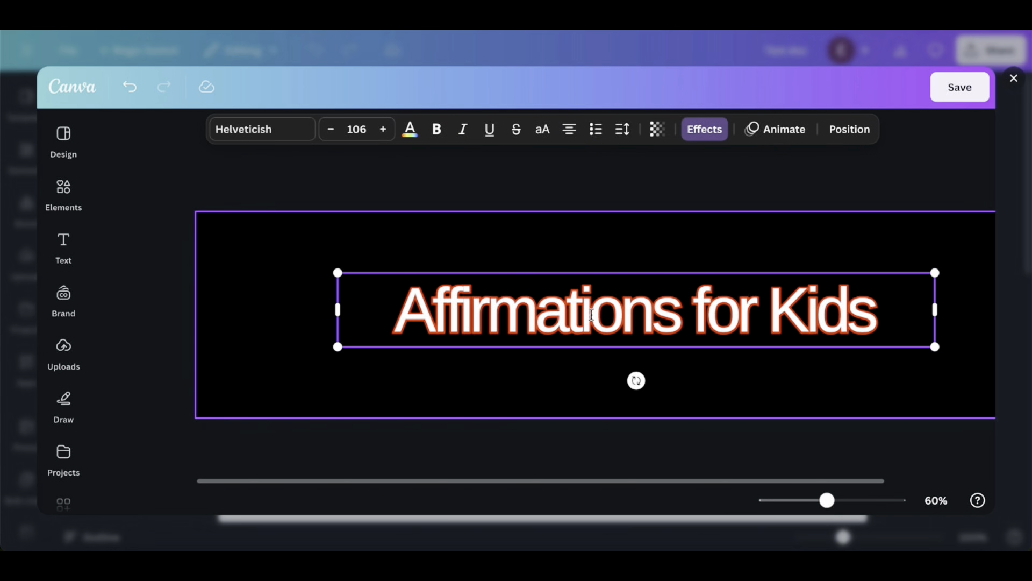
Change the title's font to Anton
{"action": "double_click", "coordinate": [591, 314]}
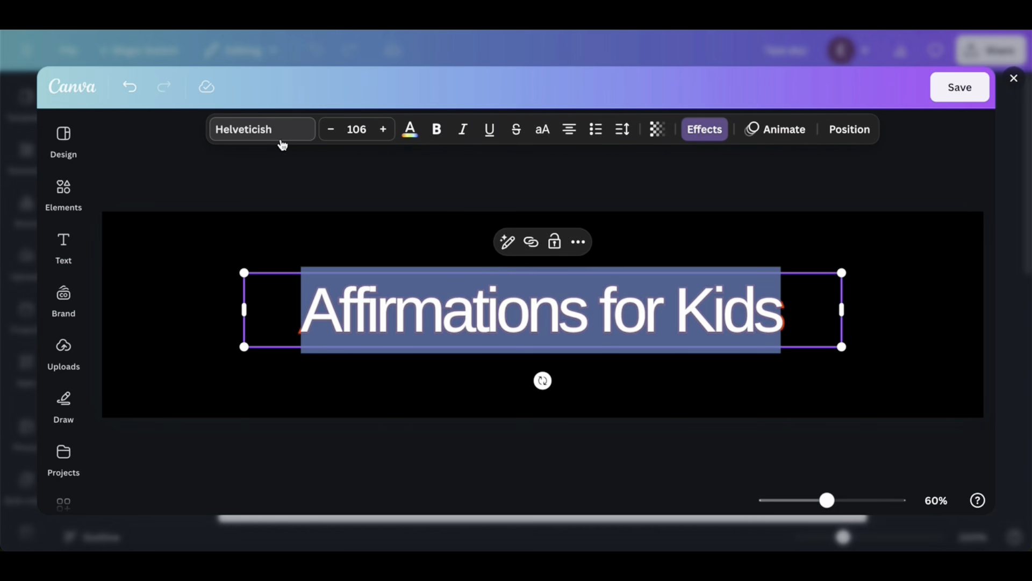
{"action": "left_click", "coordinate": [265, 131]}
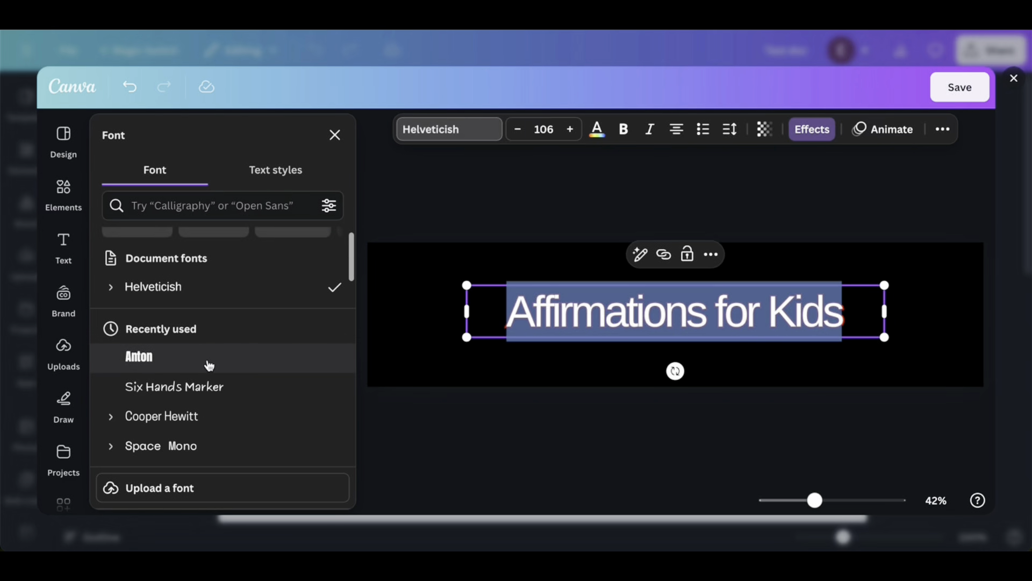
{"action": "left_click", "coordinate": [148, 364]}
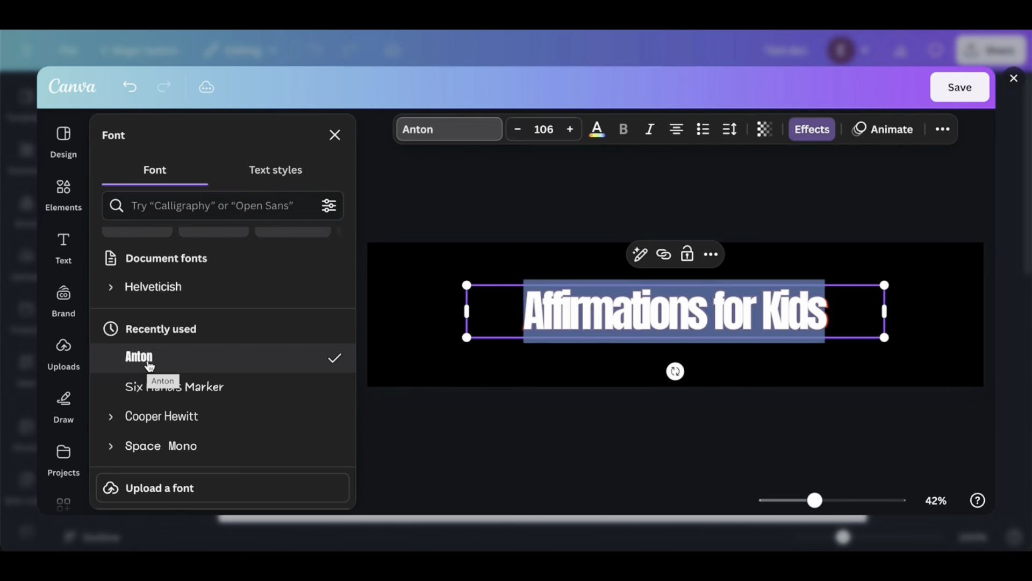
{"action": "left_click", "coordinate": [521, 418]}
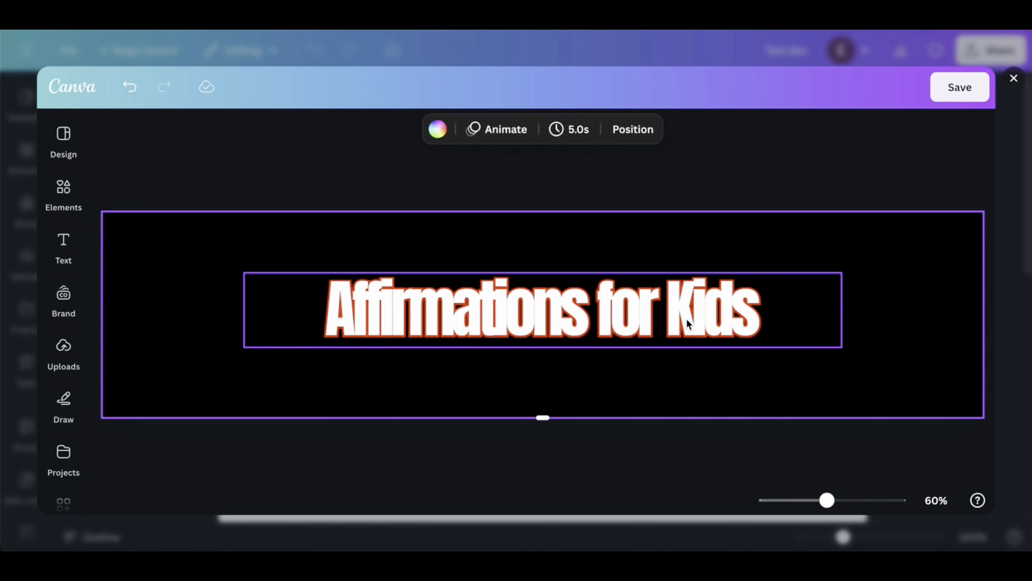
Set the title's letter spacing to 40
{"action": "double_click", "coordinate": [495, 321]}
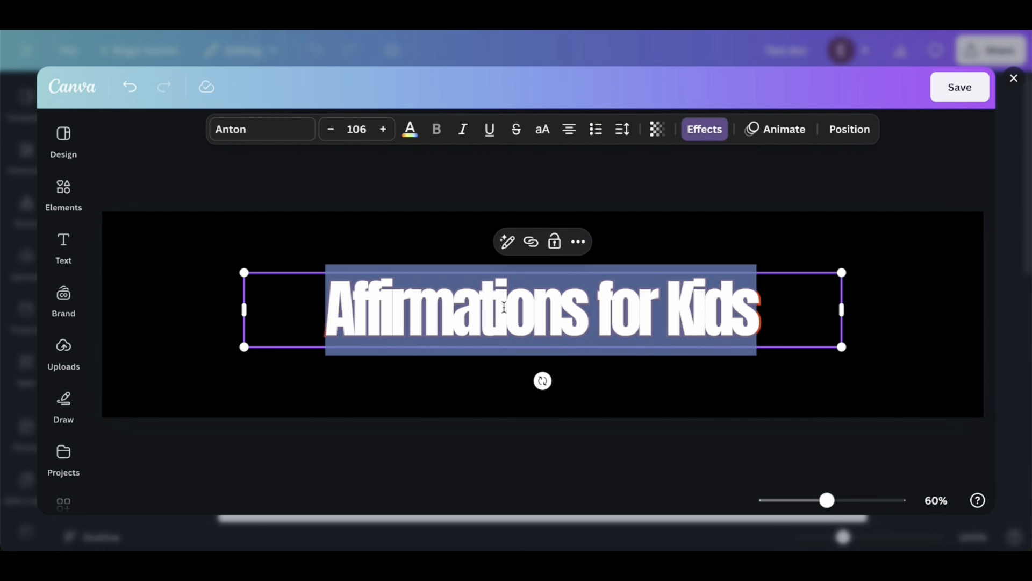
{"action": "left_click", "coordinate": [623, 132]}
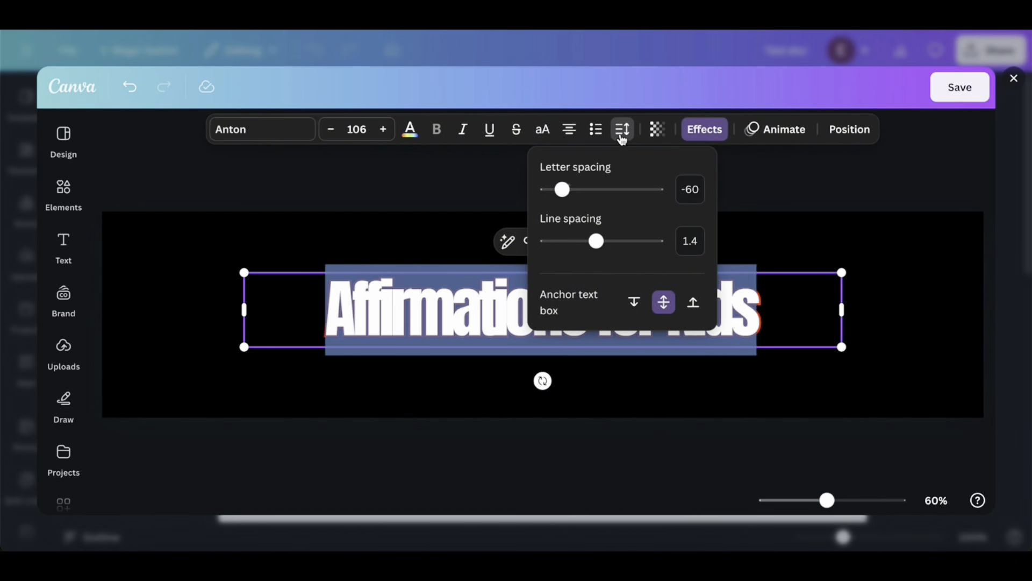
{"action": "mouse_move", "coordinate": [562, 189]}
{"action": "left_mouse_down"}
{"action": "mouse_move", "coordinate": [584, 197]}
{"action": "mouse_move", "coordinate": [574, 199]}
{"action": "left_mouse_up"}
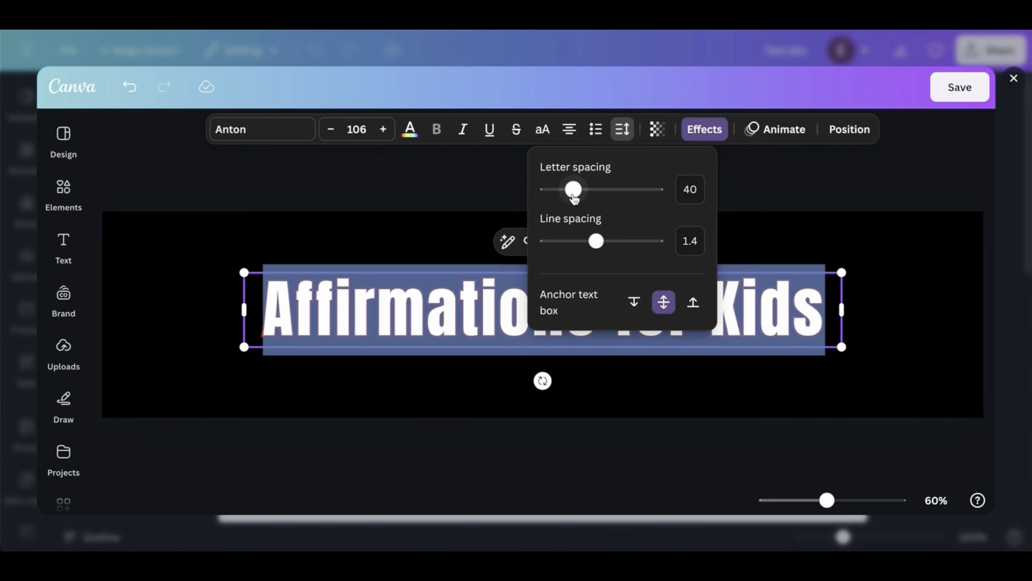
{"action": "left_click", "coordinate": [854, 259]}
{"action": "left_click", "coordinate": [855, 260]}
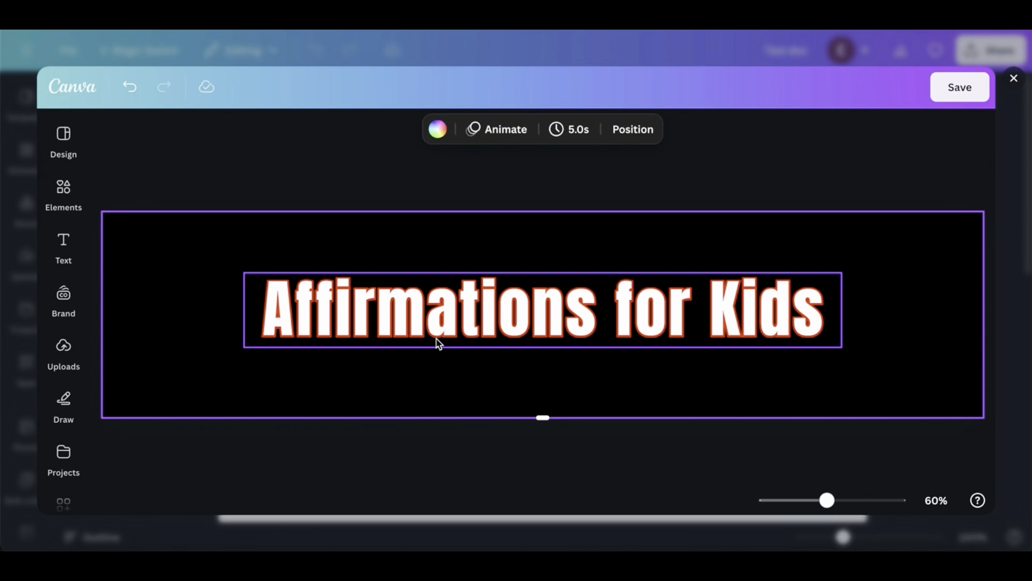
Search the elements library for "affirmations" and browse all the graphics for one that suits the banner
{"action": "left_click", "coordinate": [60, 194]}
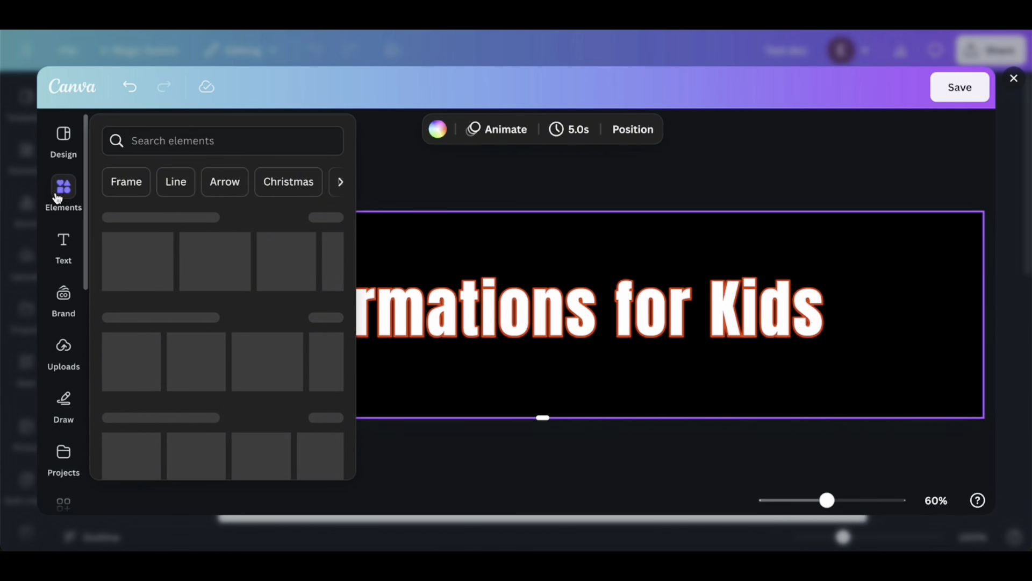
{"action": "left_click", "coordinate": [176, 137]}
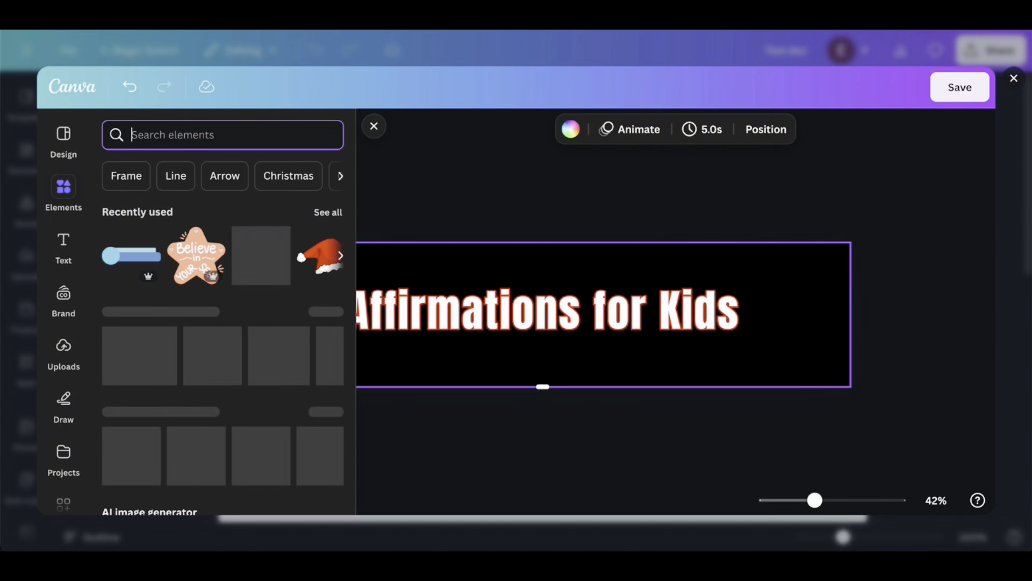
{"action": "type", "text": "affirmations"}
{"action": "key", "text": "Return"}
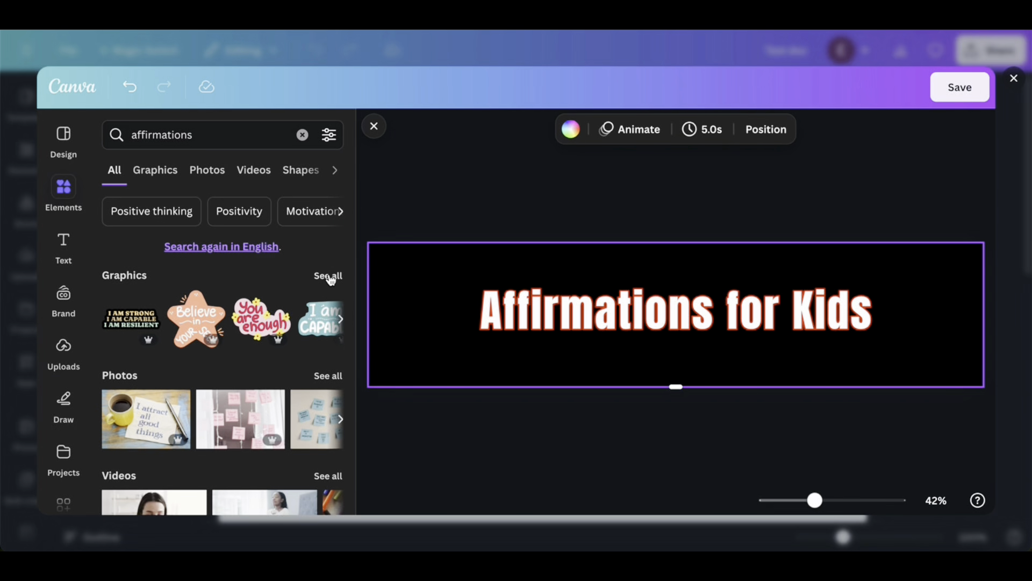
{"action": "left_click", "coordinate": [329, 276]}
{"action": "scroll", "coordinate": [300, 323], "scroll_direction": "down", "scroll_amount": 1}
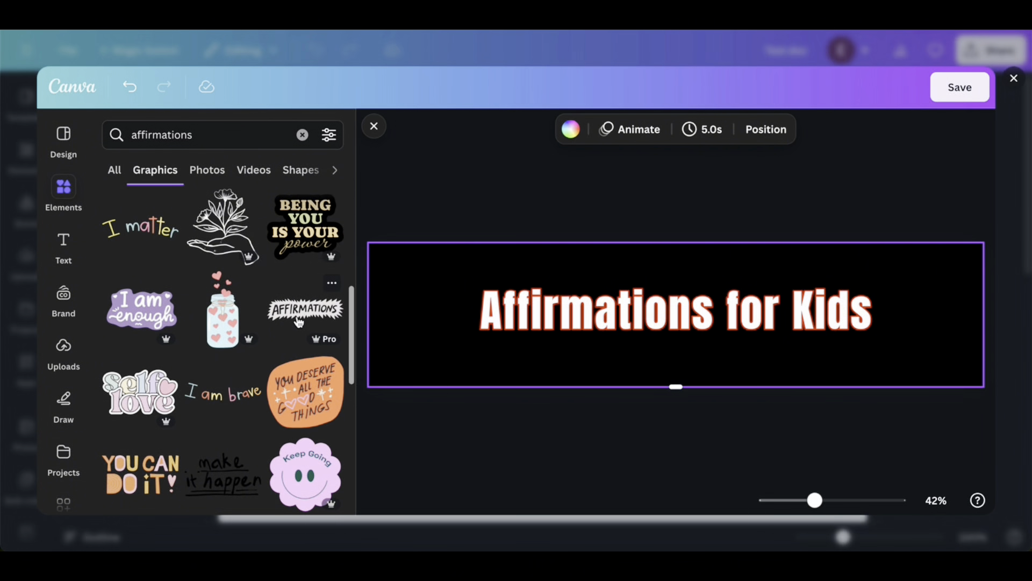
{"action": "scroll", "coordinate": [300, 323], "scroll_direction": "up", "scroll_amount": 4}
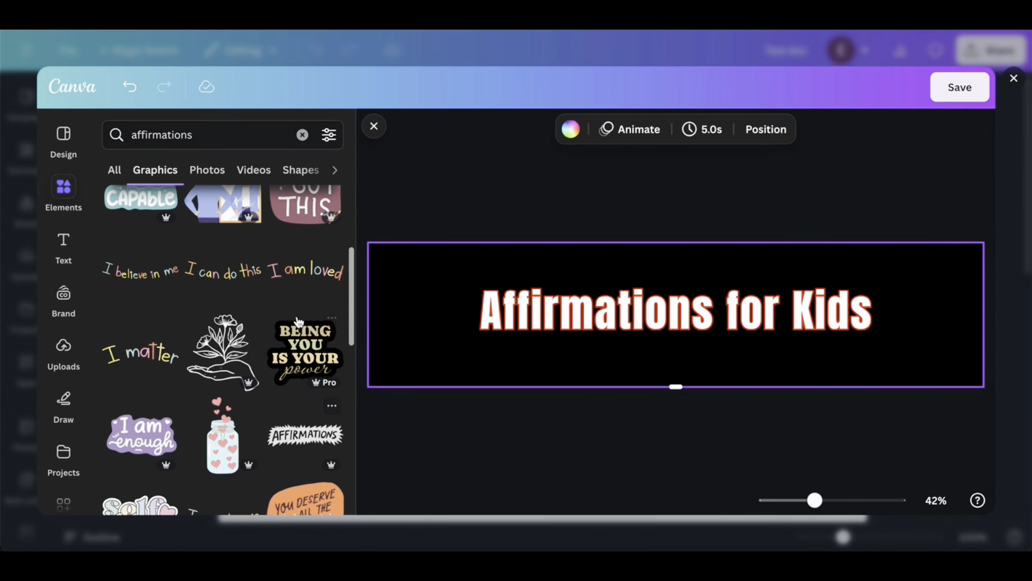
{"action": "scroll", "coordinate": [300, 323], "scroll_direction": "up", "scroll_amount": 4}
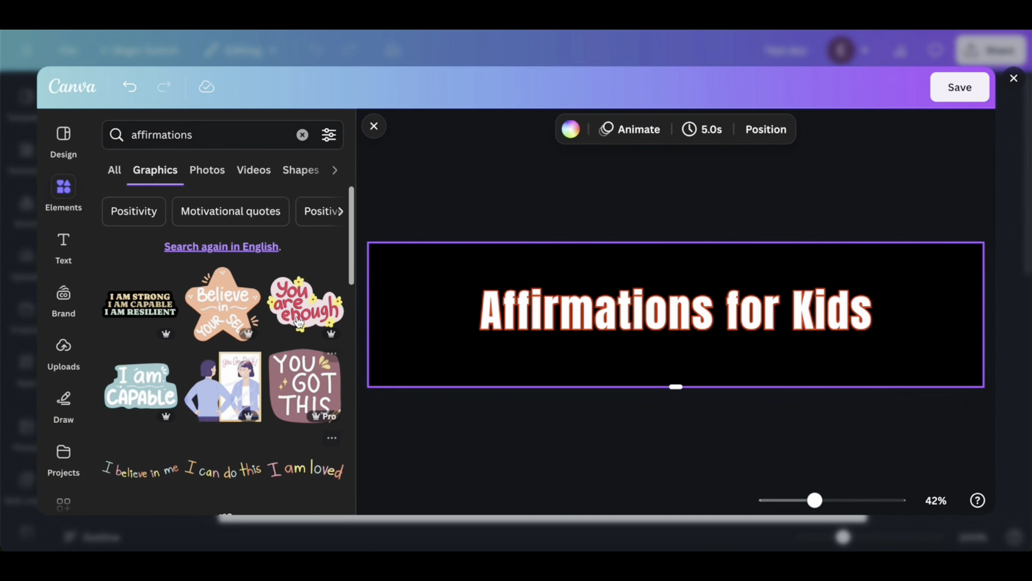
Add the graphic of a jar filled with hearts from the affirmations results and place it after the title's last word
{"action": "mouse_move", "coordinate": [299, 323]}
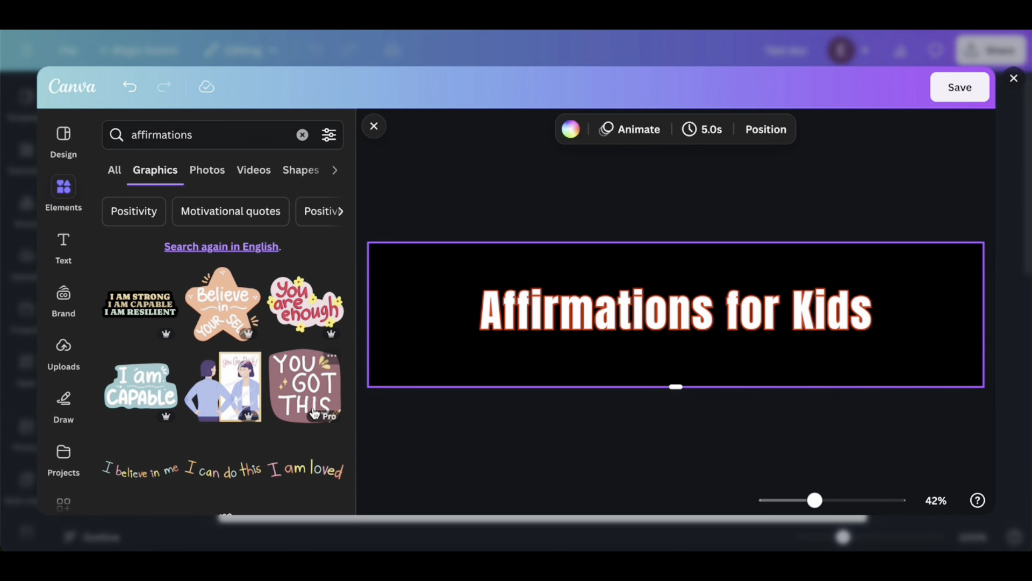
{"action": "scroll", "coordinate": [315, 413], "scroll_direction": "down", "scroll_amount": 2}
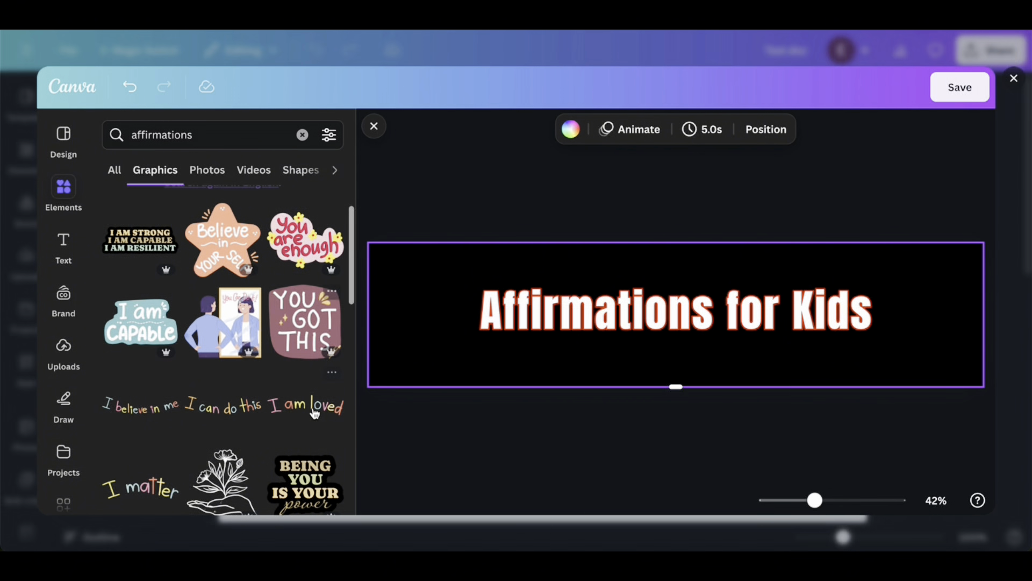
{"action": "scroll", "coordinate": [315, 413], "scroll_direction": "down", "scroll_amount": 2}
{"action": "scroll", "coordinate": [314, 413], "scroll_direction": "down", "scroll_amount": 1}
{"action": "scroll", "coordinate": [314, 413], "scroll_direction": "down", "scroll_amount": 1}
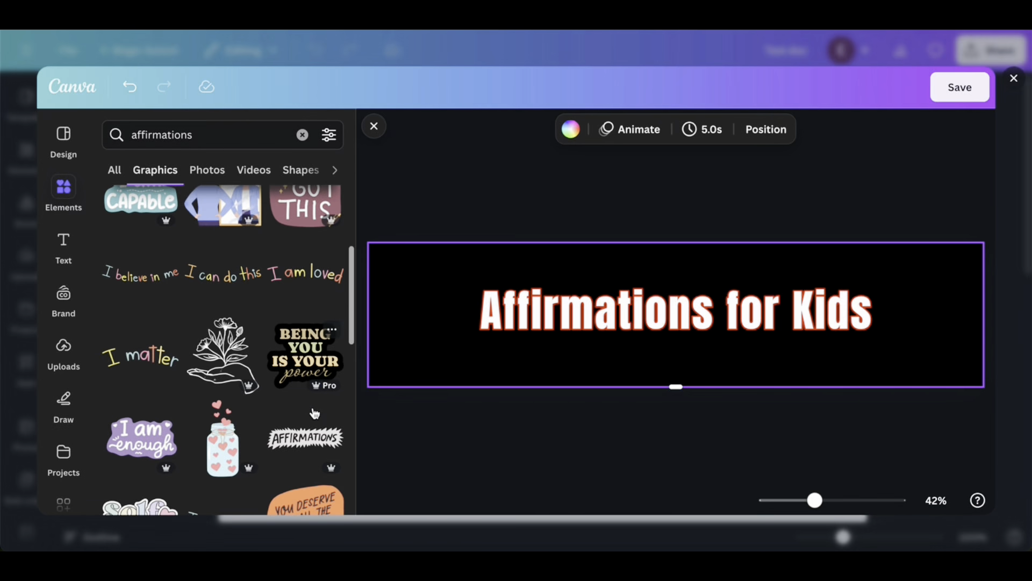
{"action": "left_click", "coordinate": [213, 441]}
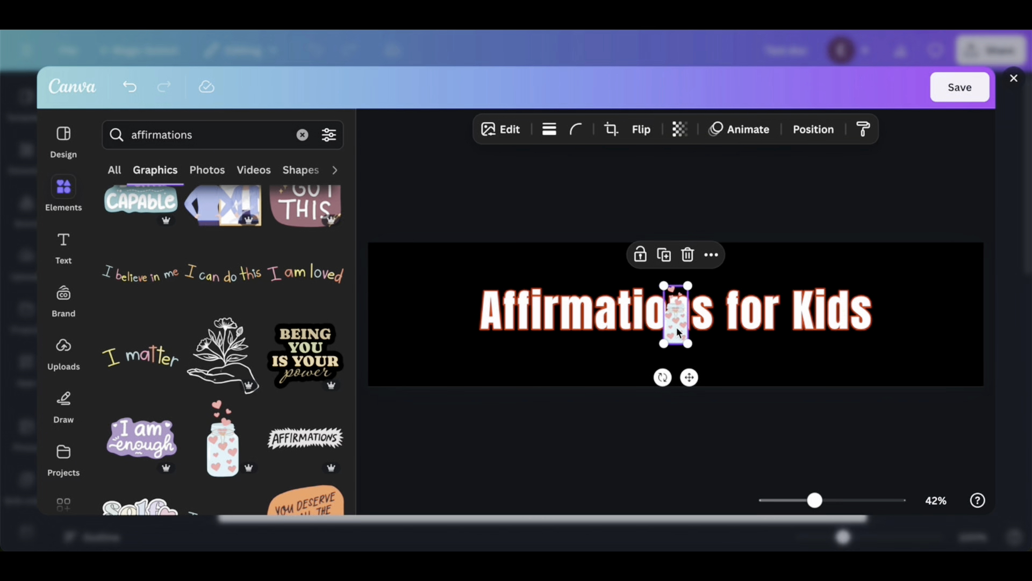
{"action": "left_click_drag", "start_coordinate": [676, 327], "coordinate": [909, 318]}
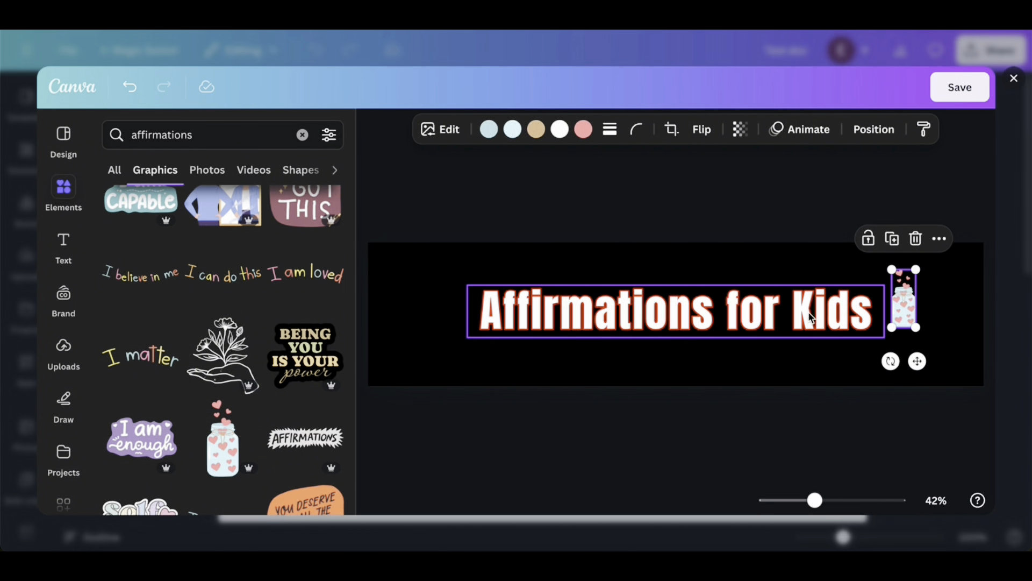
Shift the title to the left, enlarge the heart jar slightly beside "Kids", and save the banner design
{"action": "mouse_move", "coordinate": [797, 310]}
{"action": "left_mouse_down"}
{"action": "mouse_move", "coordinate": [769, 310]}
{"action": "mouse_move", "coordinate": [790, 311]}
{"action": "left_mouse_up"}
{"action": "left_click_drag", "start_coordinate": [904, 302], "coordinate": [908, 270]}
{"action": "left_click_drag", "start_coordinate": [865, 313], "coordinate": [856, 313]}
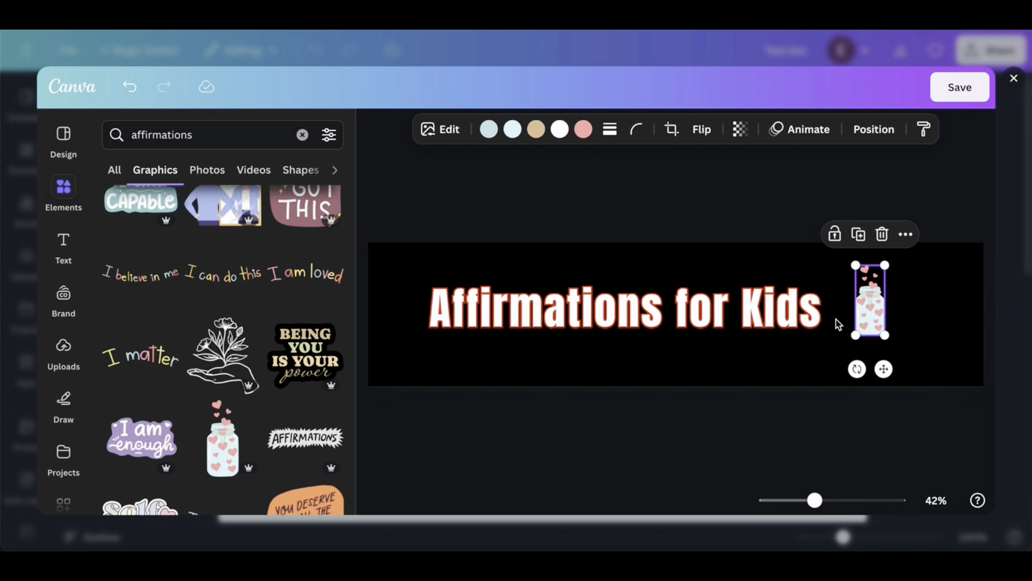
{"action": "left_click", "coordinate": [967, 93]}
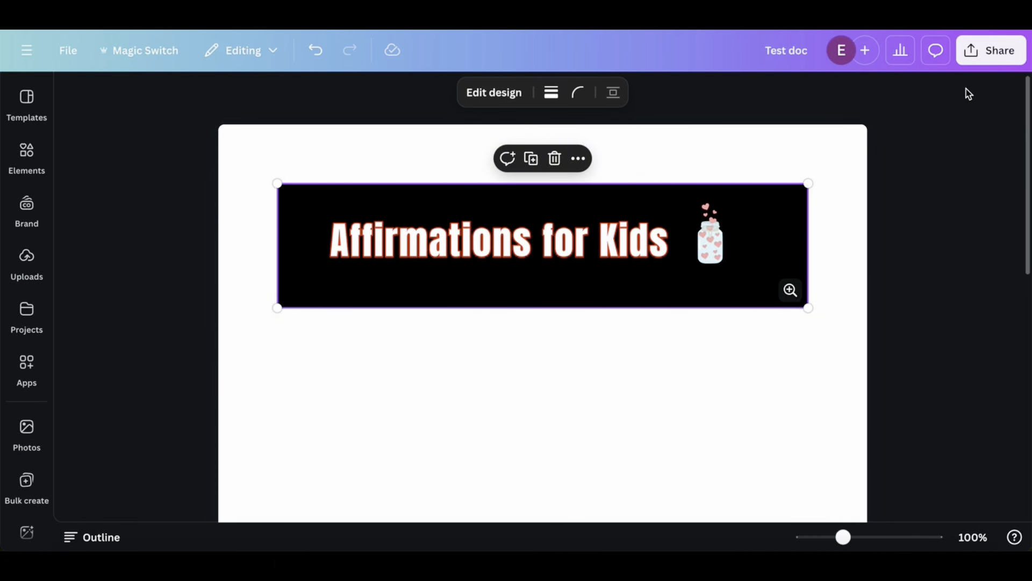
Set the "Affirmations for Kids" design as the document's banner
{"action": "left_click", "coordinate": [703, 317]}
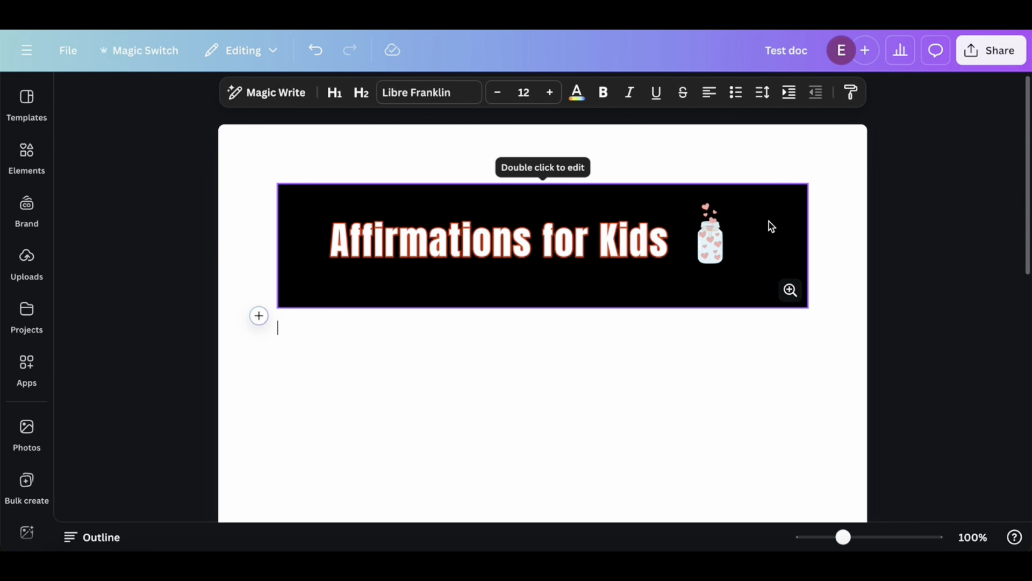
{"action": "left_click", "coordinate": [760, 189]}
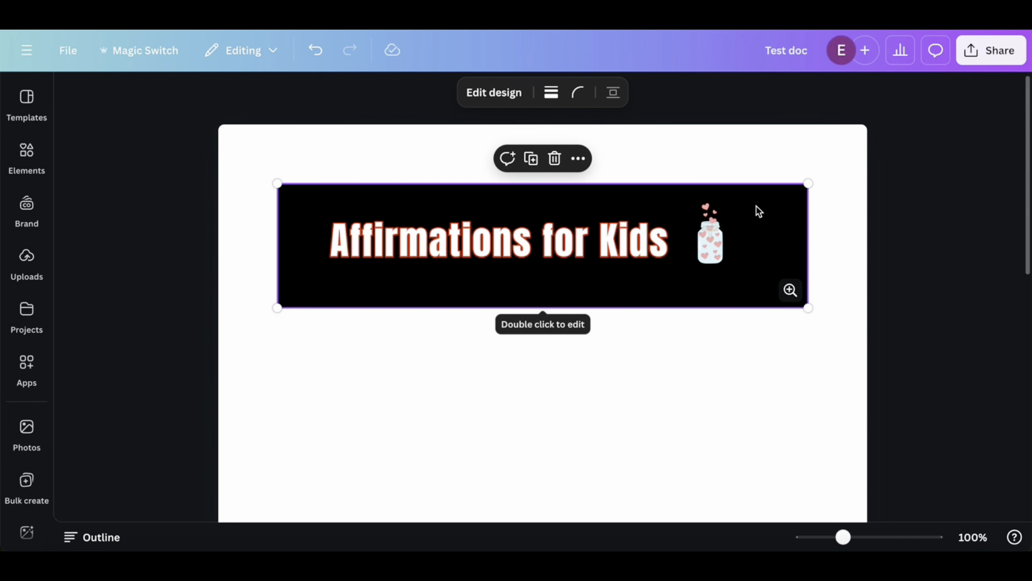
{"action": "right_click", "coordinate": [758, 210]}
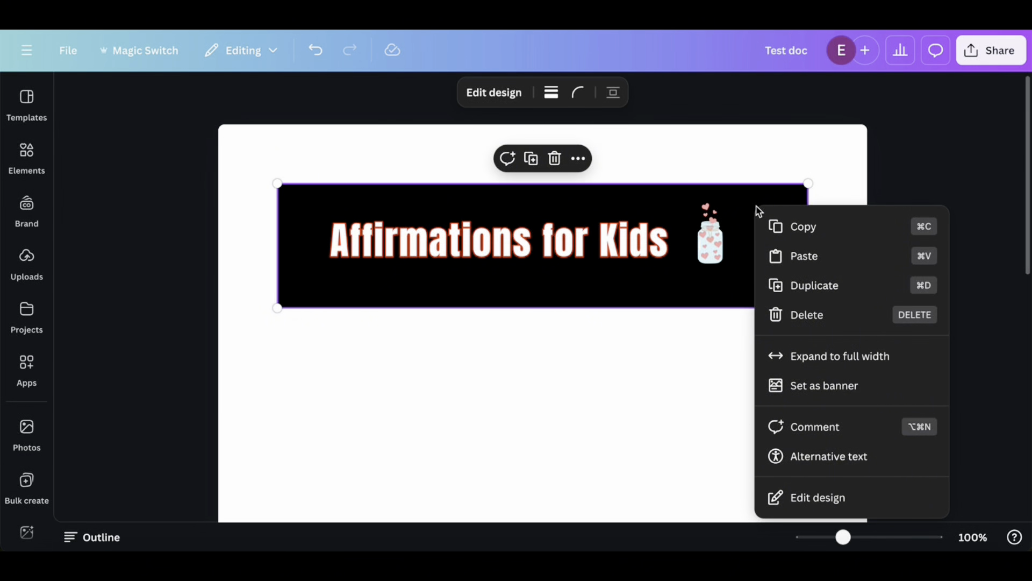
{"action": "left_click", "coordinate": [817, 387]}
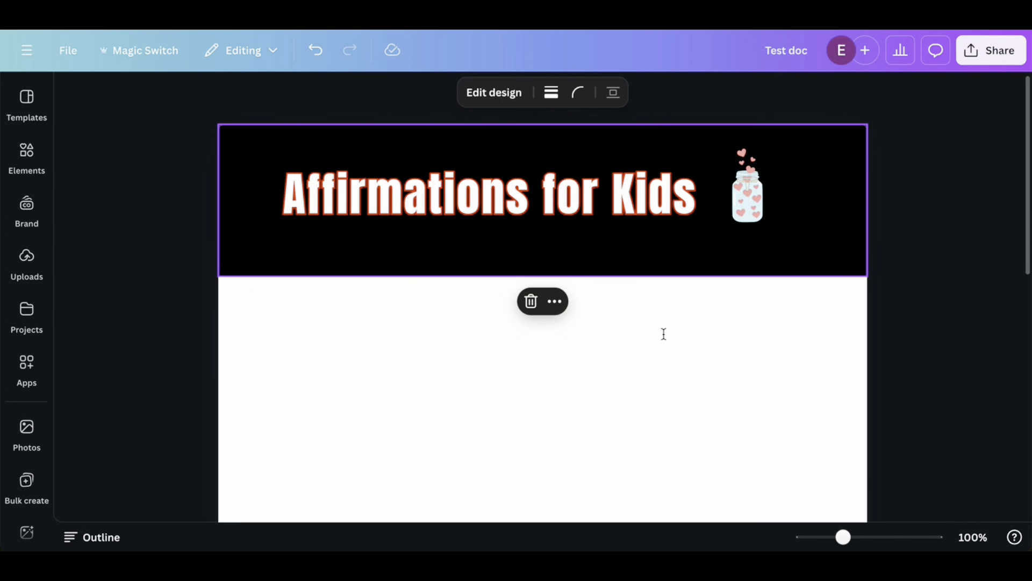
Insert a heading reading "What are affirmations?" below the banner and start a new line under it
{"action": "scroll", "coordinate": [618, 332], "scroll_direction": "down", "scroll_amount": 1}
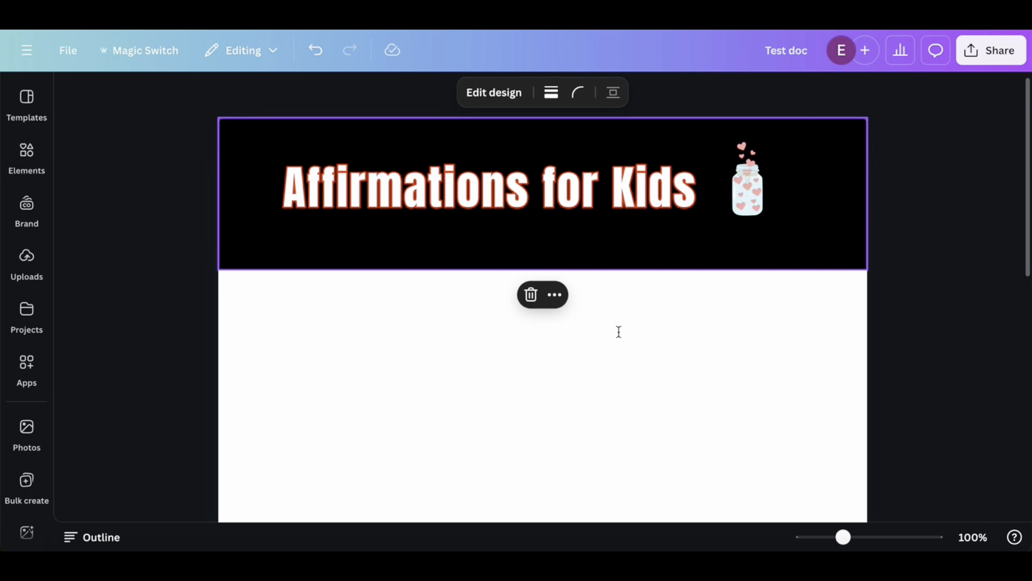
{"action": "left_click", "coordinate": [412, 319]}
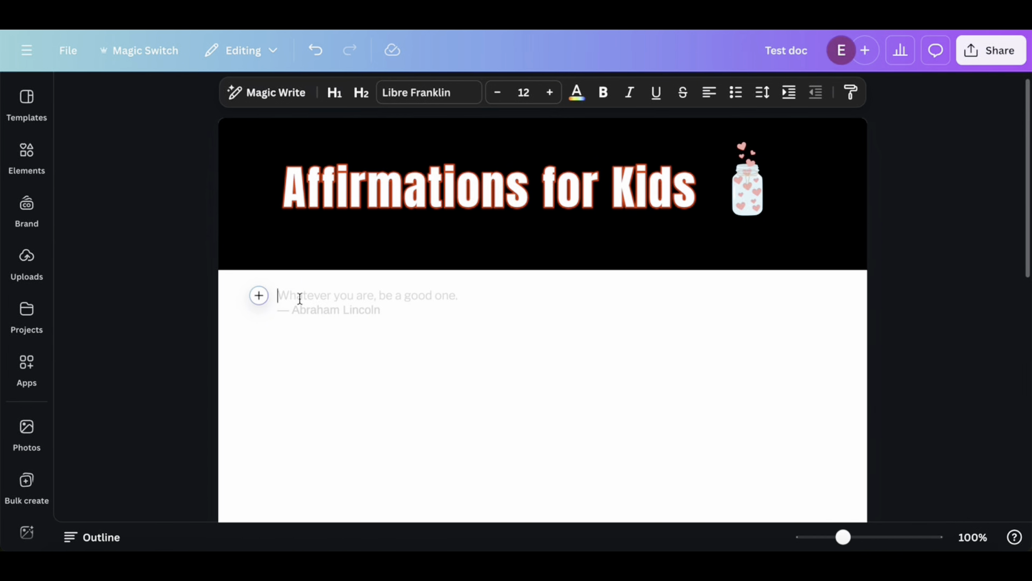
{"action": "left_click", "coordinate": [259, 296]}
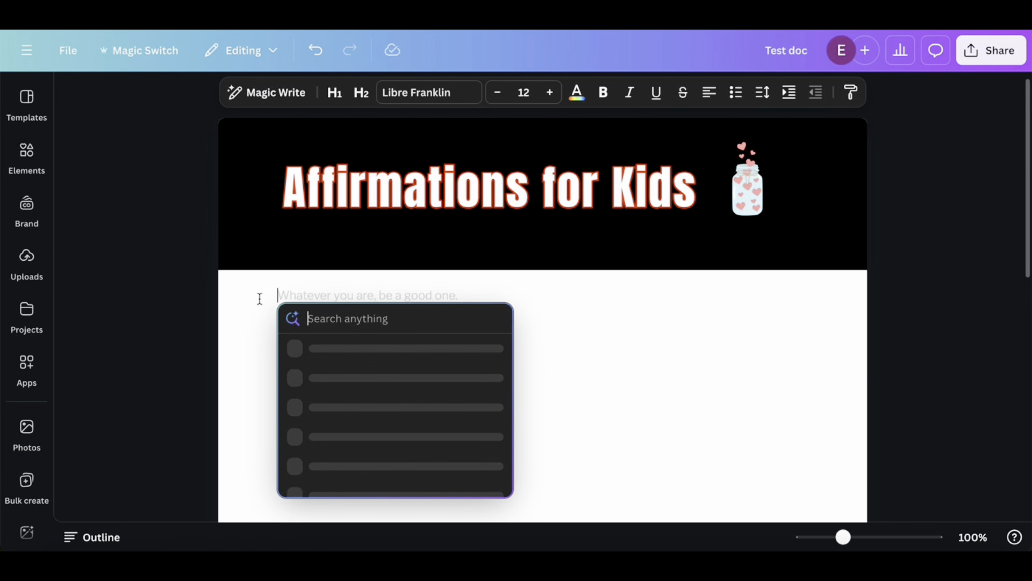
{"action": "scroll", "coordinate": [380, 389], "scroll_direction": "down", "scroll_amount": 1}
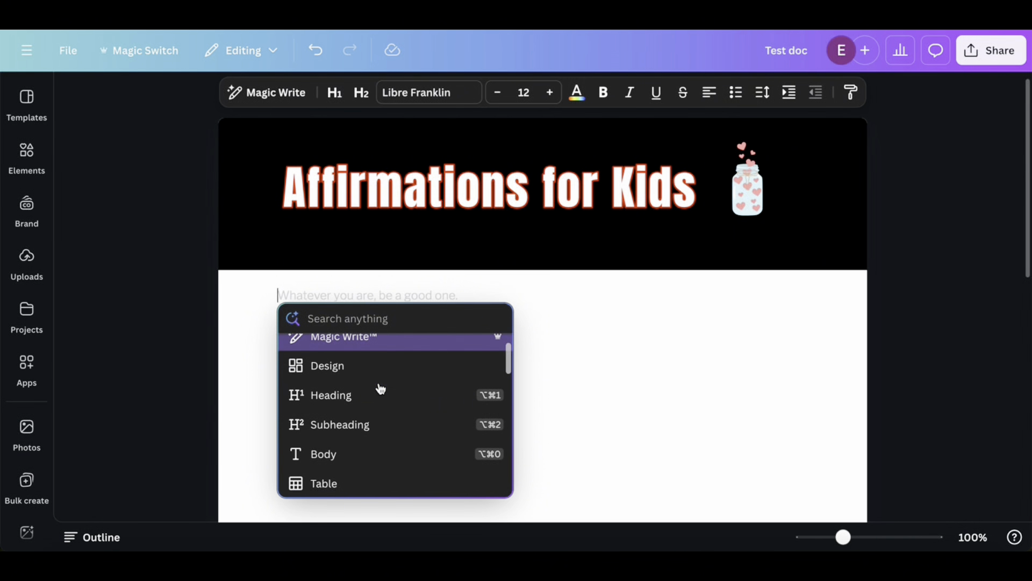
{"action": "left_click", "coordinate": [315, 390]}
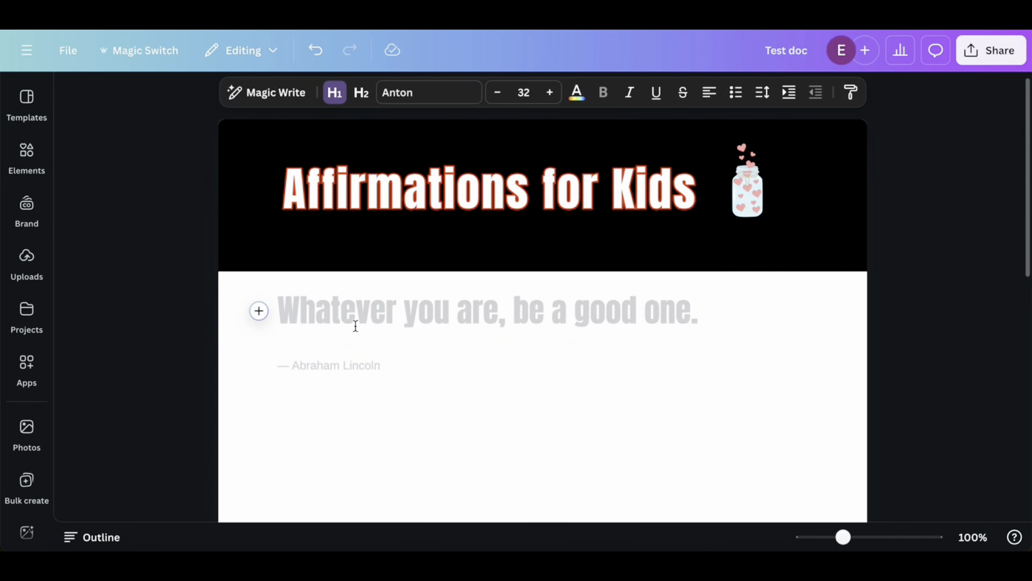
{"action": "type", "text": "What"}
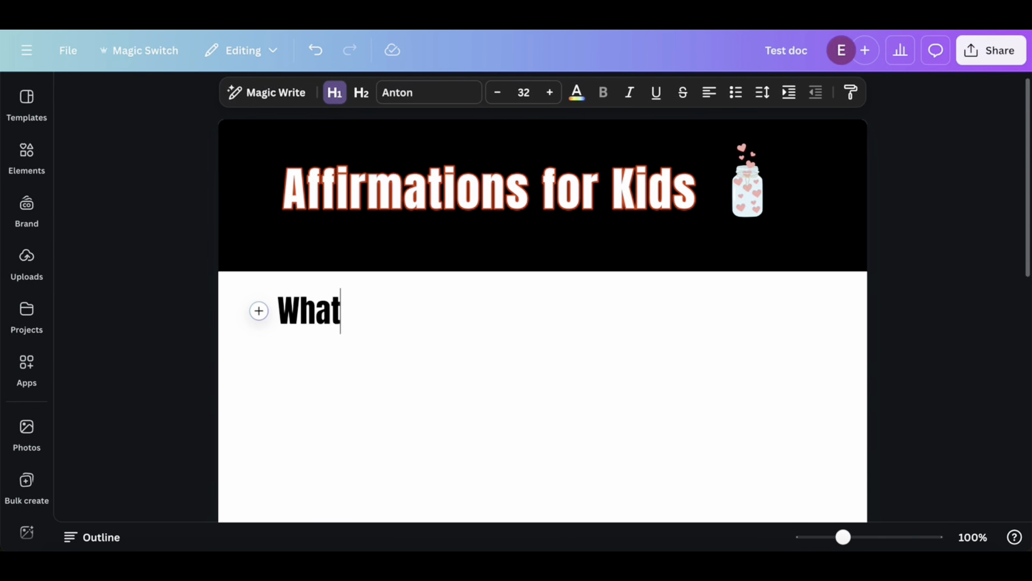
{"action": "type", "text": " are"}
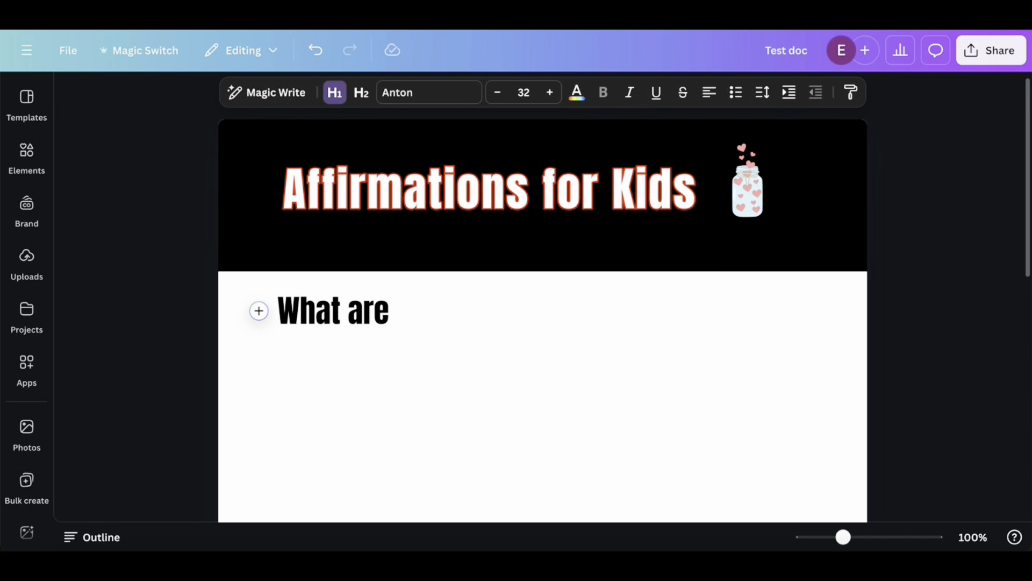
{"action": "type", "text": " affirmations?"}
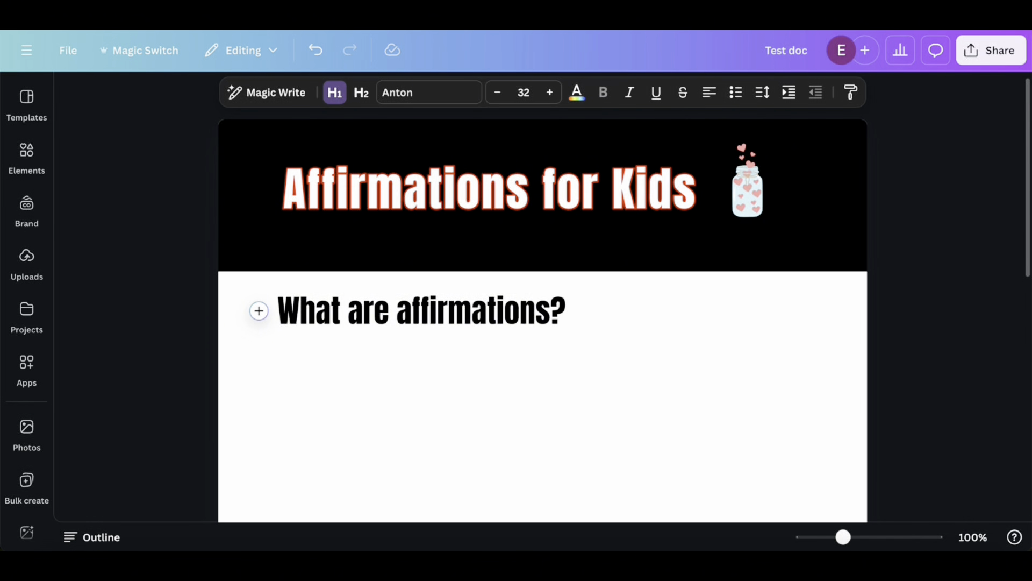
{"action": "key", "text": "Return"}
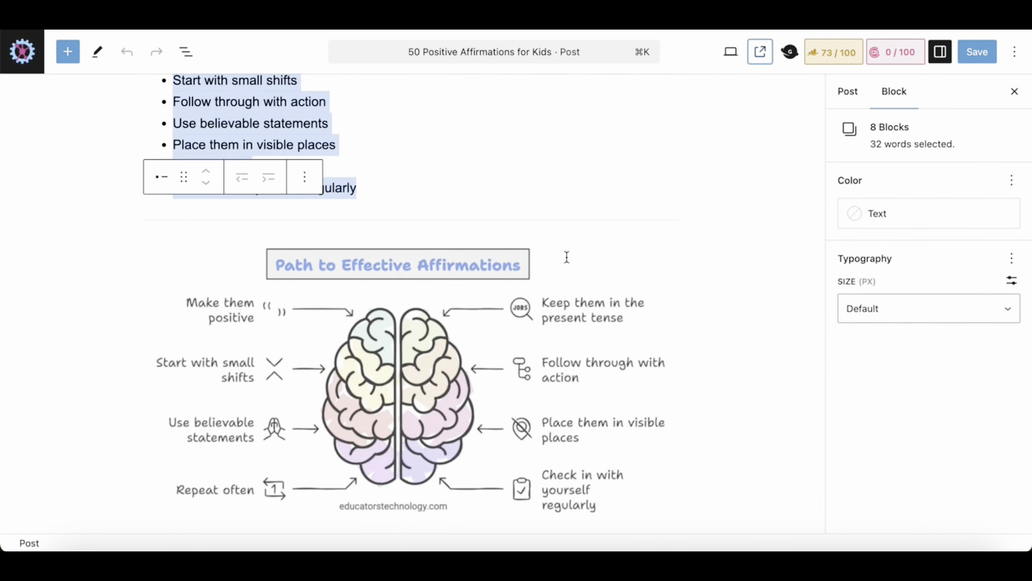
Copy the opening paragraph of the WordPress post "50 Positive Affirmations for Kids" into the Canva doc under the heading and start a new line
{"action": "scroll", "coordinate": [567, 257], "scroll_direction": "up", "scroll_amount": 10}
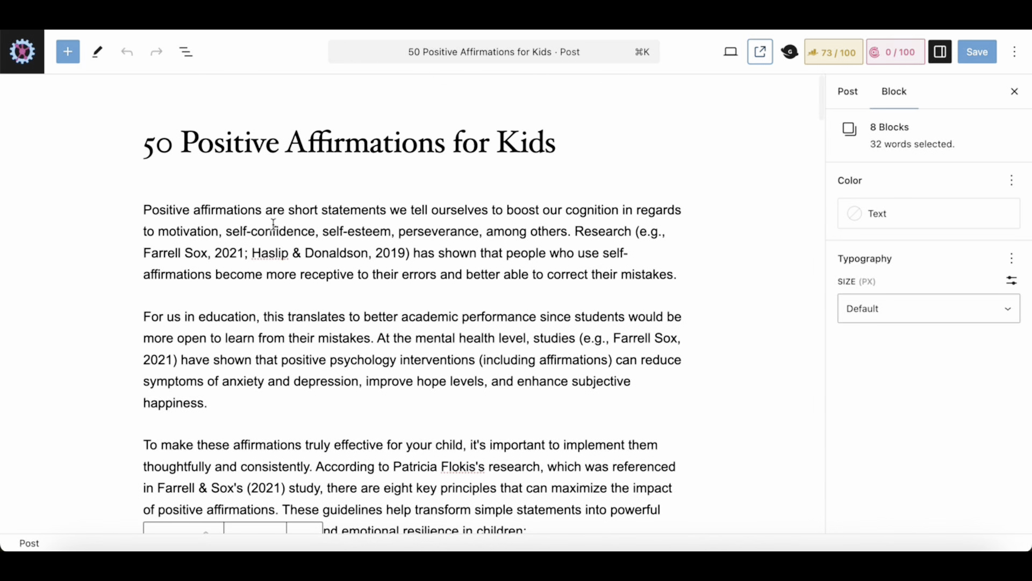
{"action": "triple_click", "coordinate": [678, 277]}
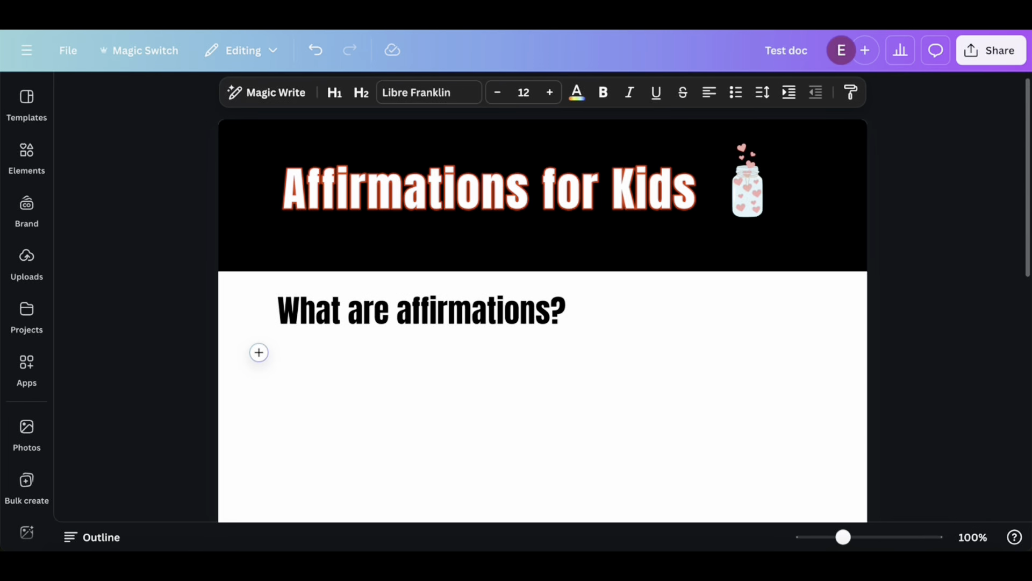
{"action": "type", "text": "Positive affirmations are short statements we tell ourselves to boost our cognition in regards to motivation, self-confidence, self-esteem, perseverance, among others. Research (e.g., Farrell Sox, 2021; Haslip & Donaldson, 2019) has shown that people who use self-affirmations become more receptive to their errors and better able to correct their mistakes."}
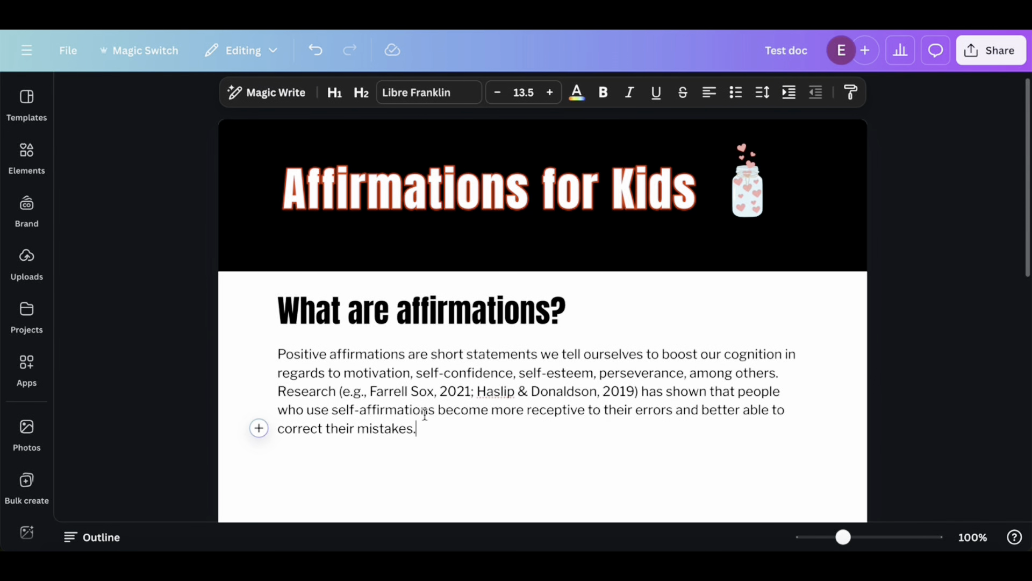
{"action": "key", "text": "Return"}
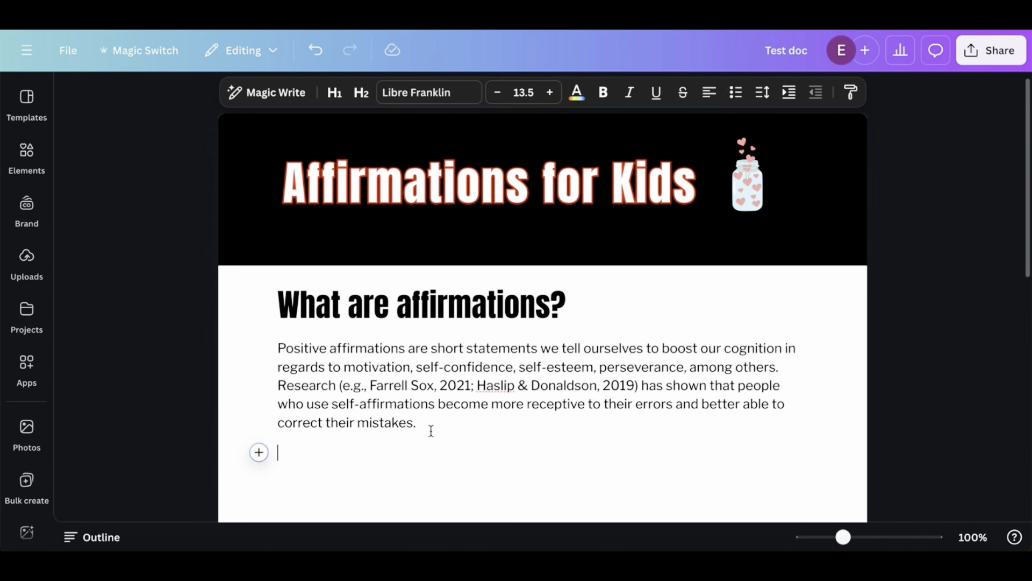
Insert an Info highlight block below the introductory paragraph
{"action": "scroll", "coordinate": [431, 430], "scroll_direction": "down", "scroll_amount": 1}
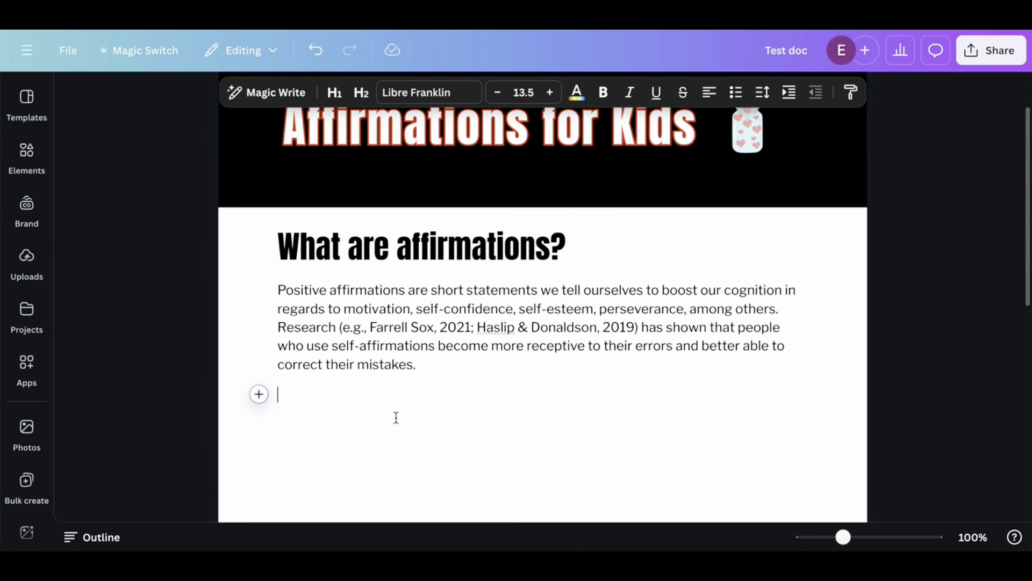
{"action": "left_click", "coordinate": [259, 395]}
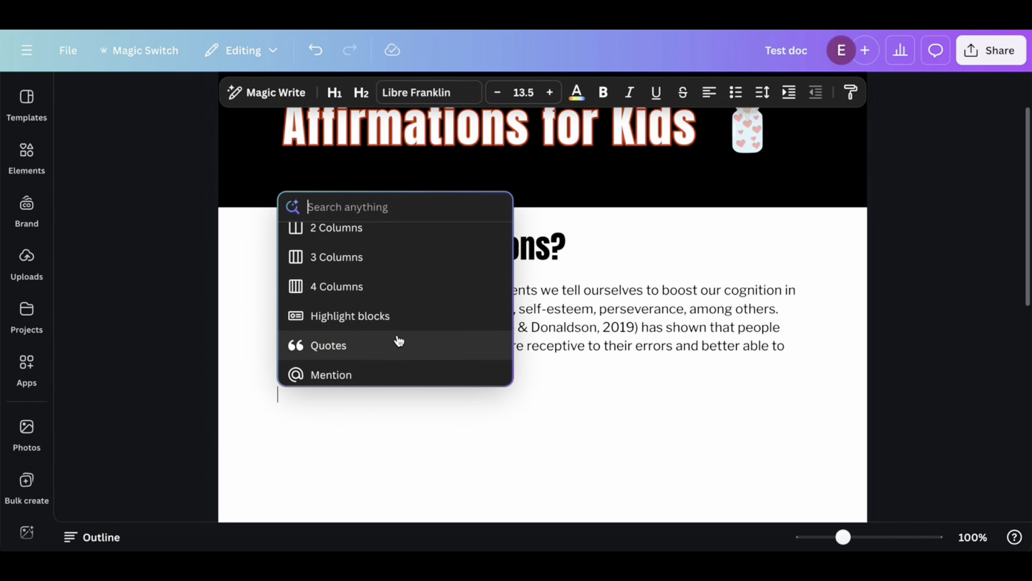
{"action": "left_click", "coordinate": [358, 321]}
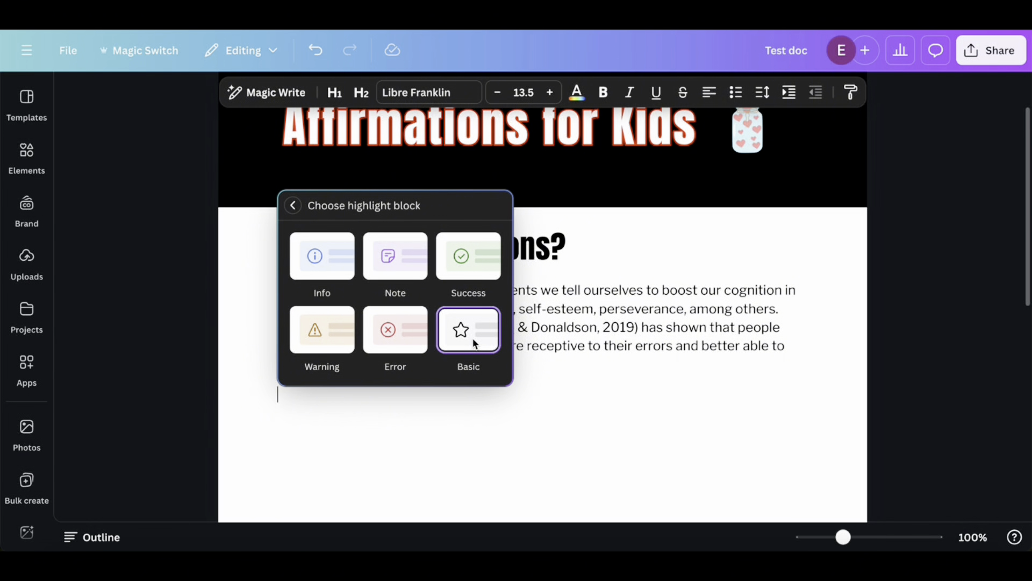
{"action": "left_click", "coordinate": [316, 257]}
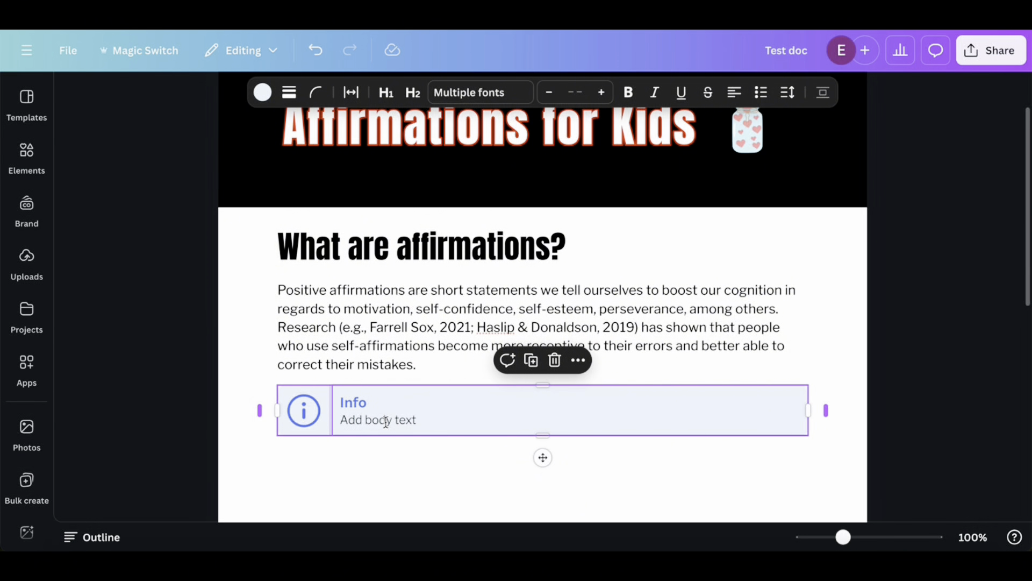
Copy the paragraph's first sentence, ending in "among others", and paste it into the Info block before the placeholder body text
{"action": "left_click", "coordinate": [387, 421]}
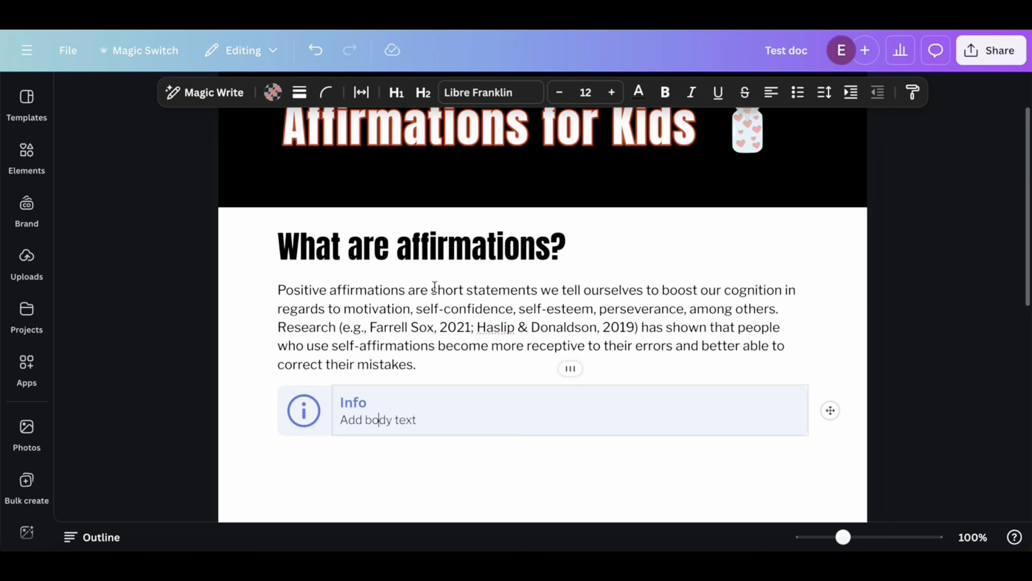
{"action": "left_click_drag", "start_coordinate": [277, 290], "coordinate": [777, 309]}
{"action": "key", "text": "ctrl+c"}
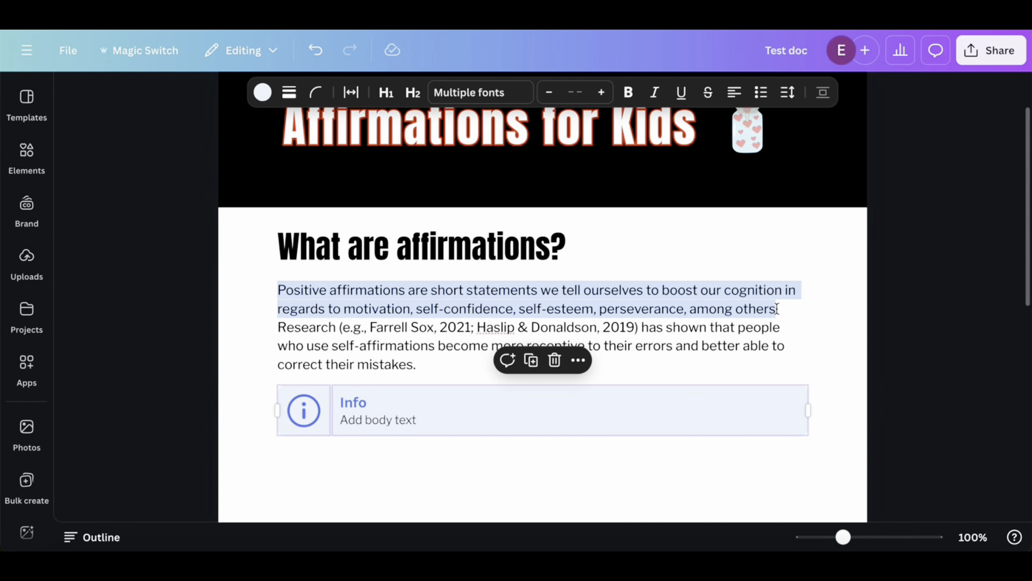
{"action": "left_click", "coordinate": [405, 418]}
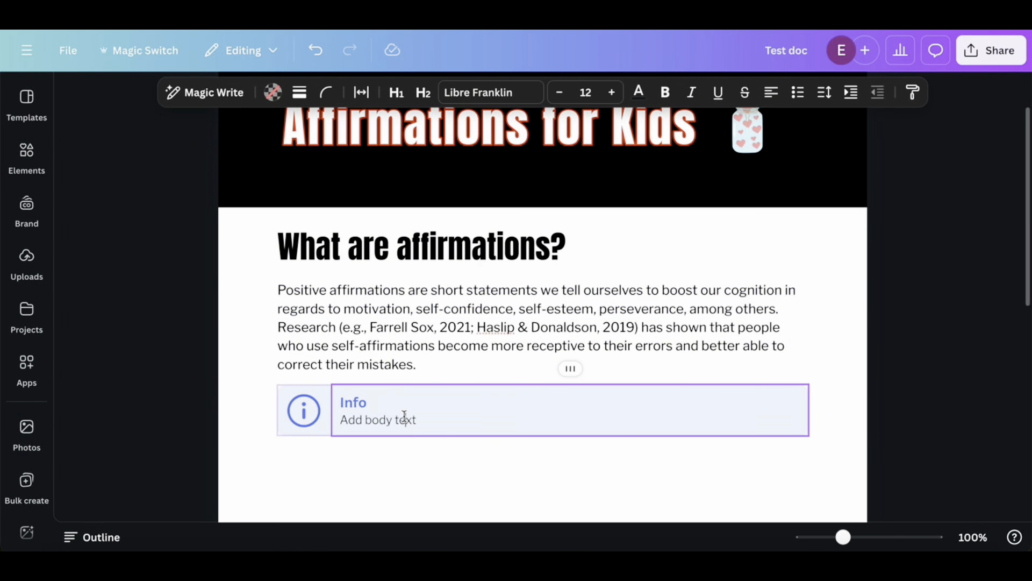
{"action": "left_click_drag", "start_coordinate": [417, 418], "coordinate": [343, 418]}
{"action": "left_click", "coordinate": [343, 419]}
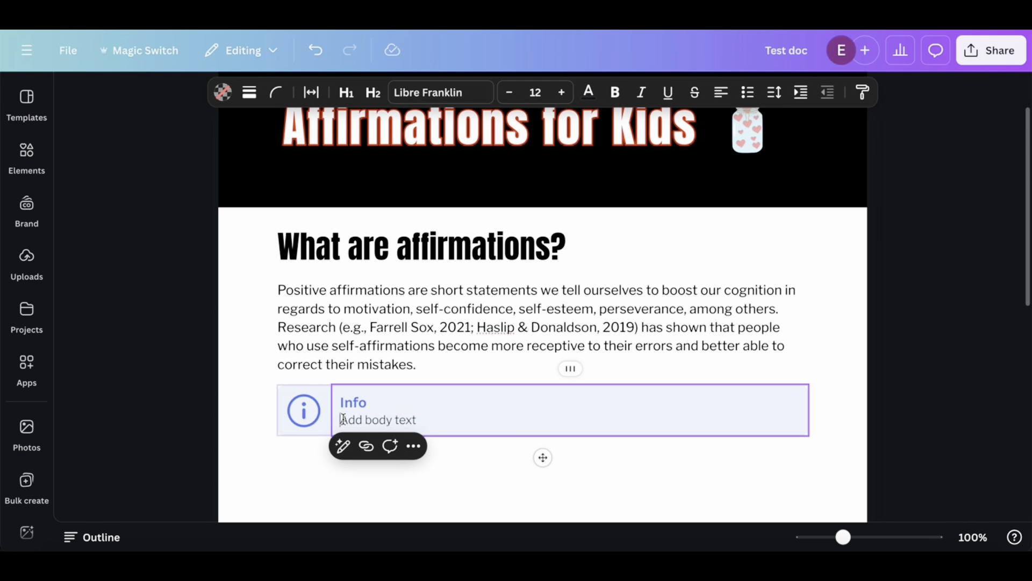
{"action": "key", "text": "ctrl+v"}
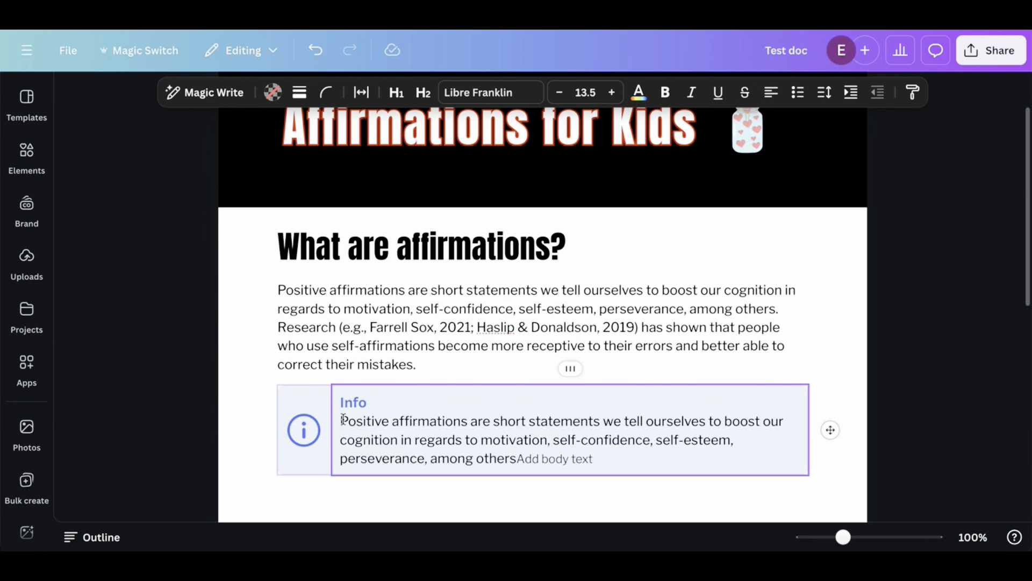
{"action": "left_click", "coordinate": [370, 403]}
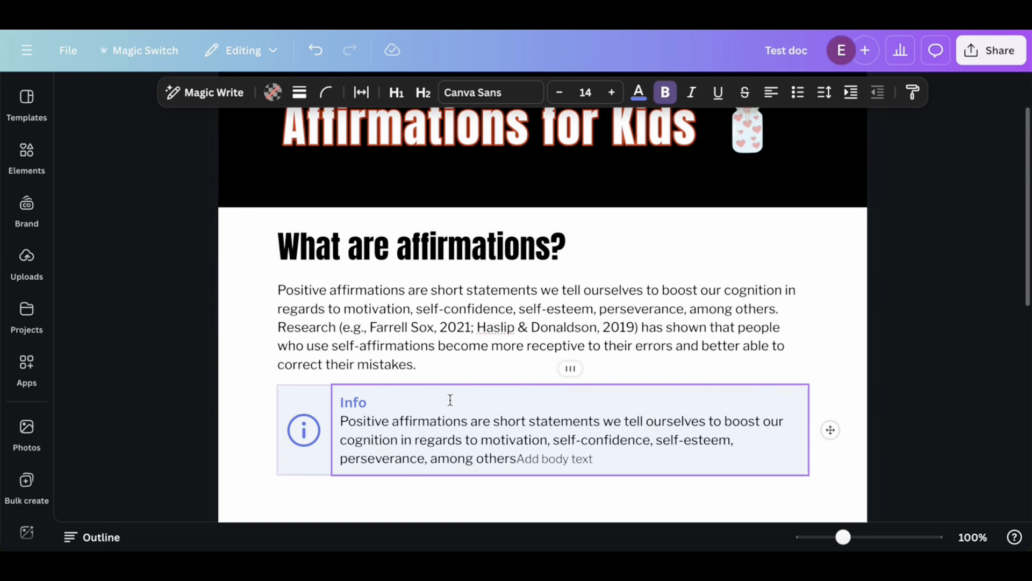
{"action": "scroll", "coordinate": [451, 400], "scroll_direction": "down", "scroll_amount": 2}
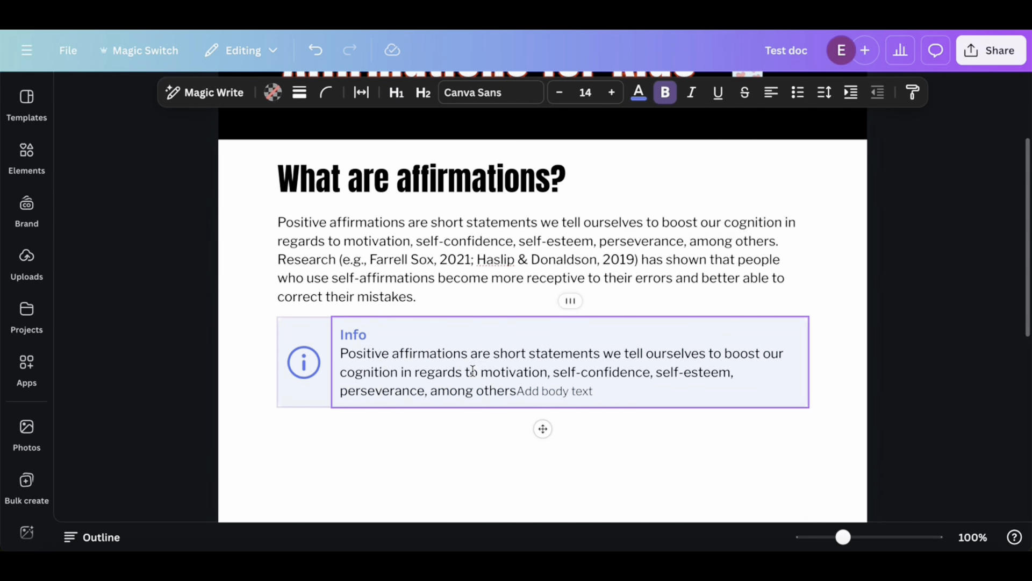
Insert a subheading reading "Examples of affirmations for kids" below the Info block and start a new line under it
{"action": "scroll", "coordinate": [469, 372], "scroll_direction": "down", "scroll_amount": 1}
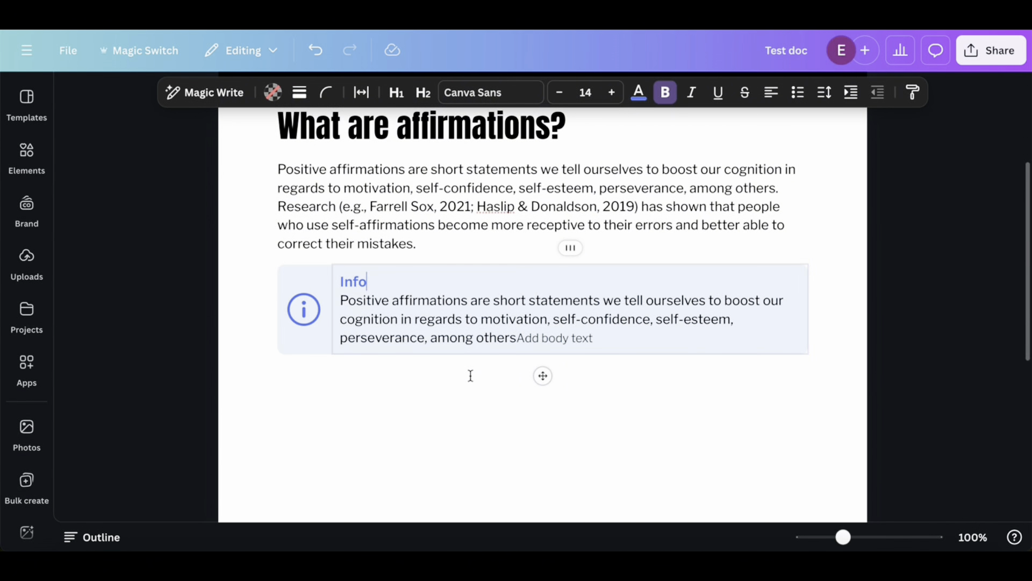
{"action": "left_click", "coordinate": [343, 394]}
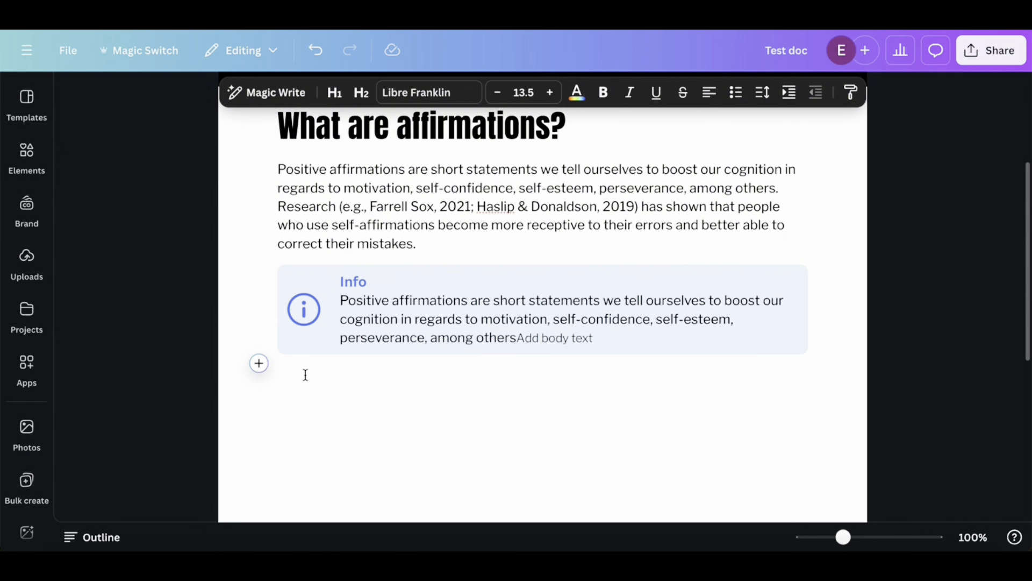
{"action": "left_click", "coordinate": [259, 363]}
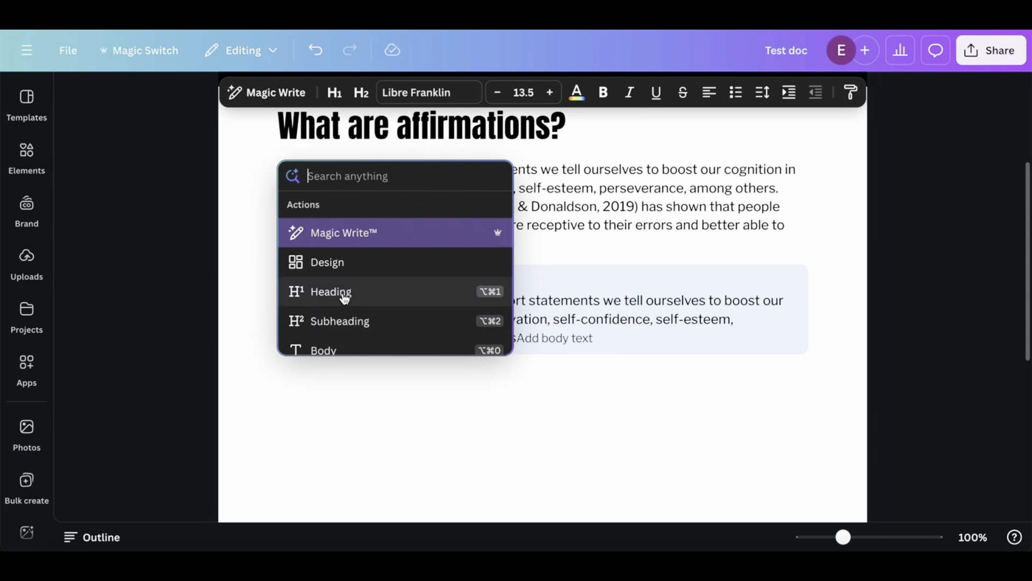
{"action": "left_click", "coordinate": [321, 324]}
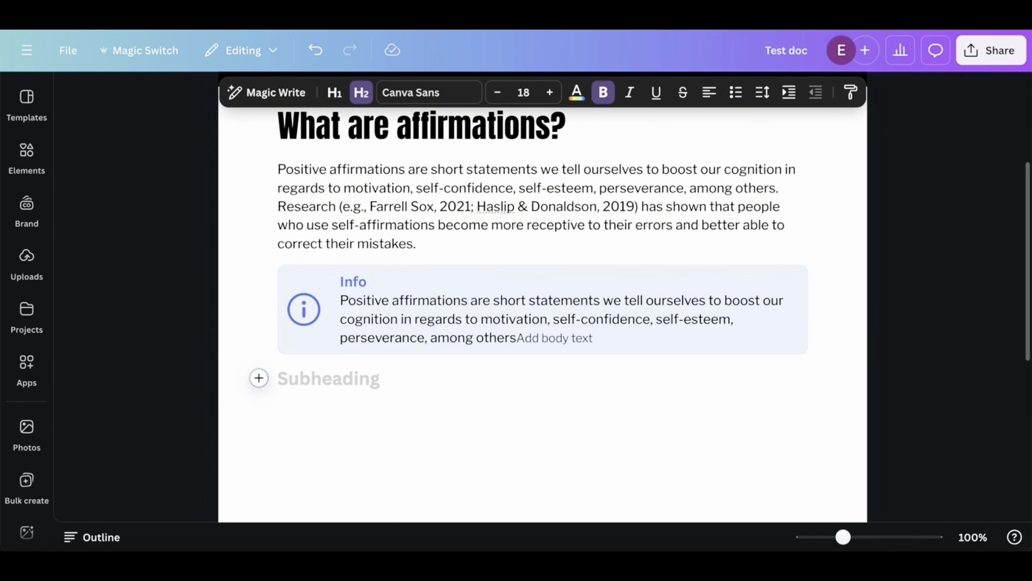
{"action": "type", "text": "Examples of"}
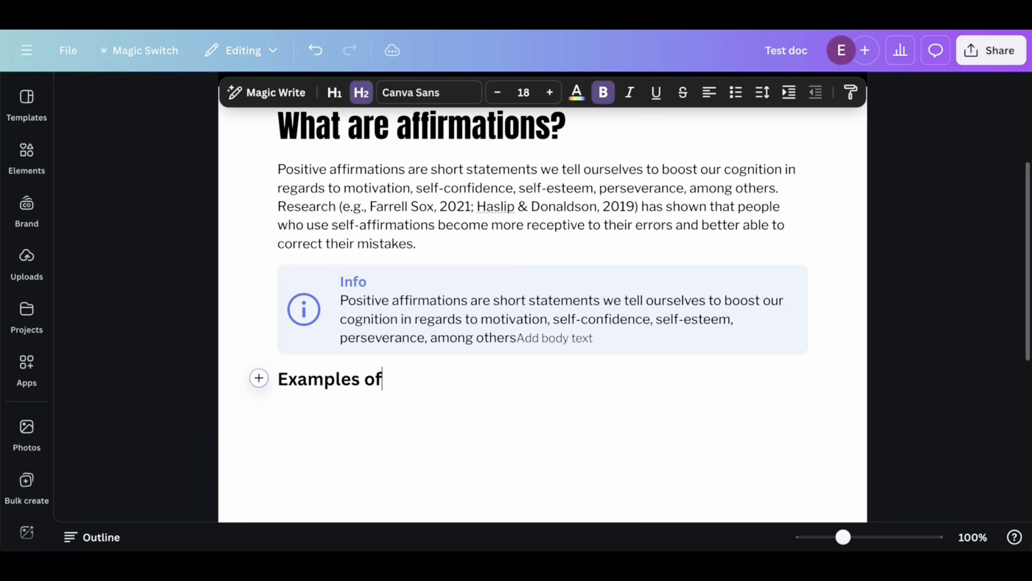
{"action": "type", "text": " affirmatio"}
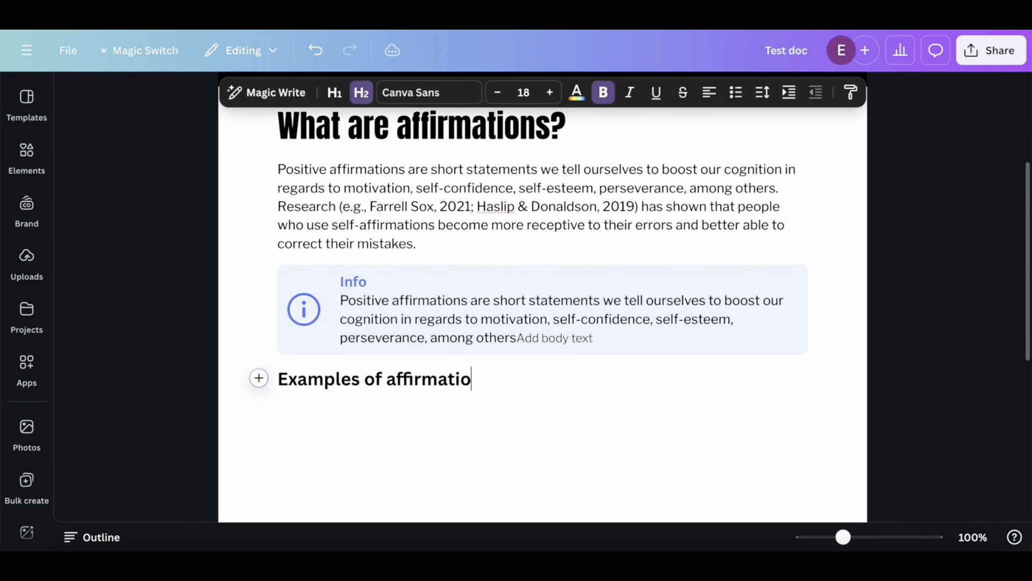
{"action": "type", "text": "ns for kids"}
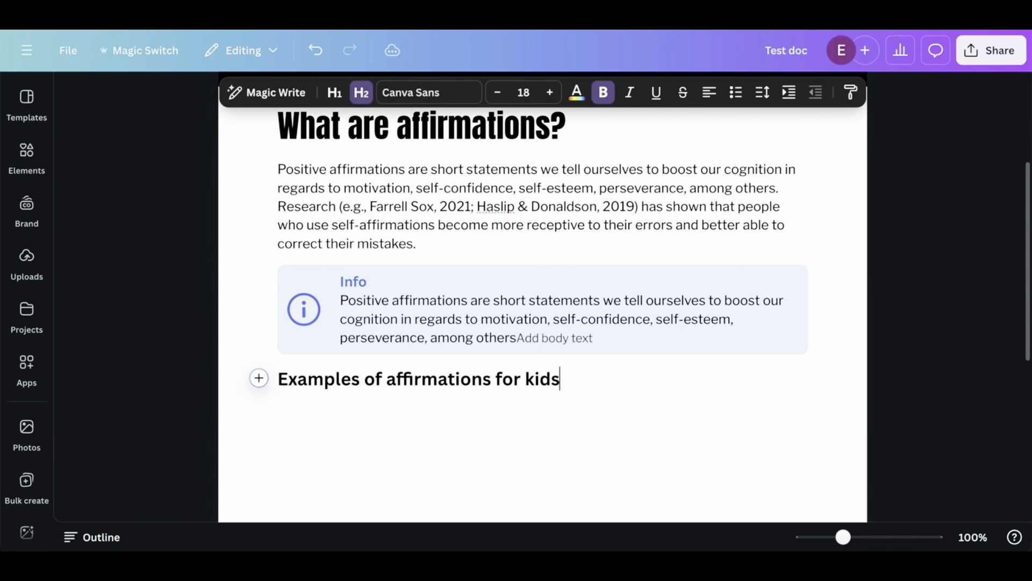
{"action": "key", "text": "Return"}
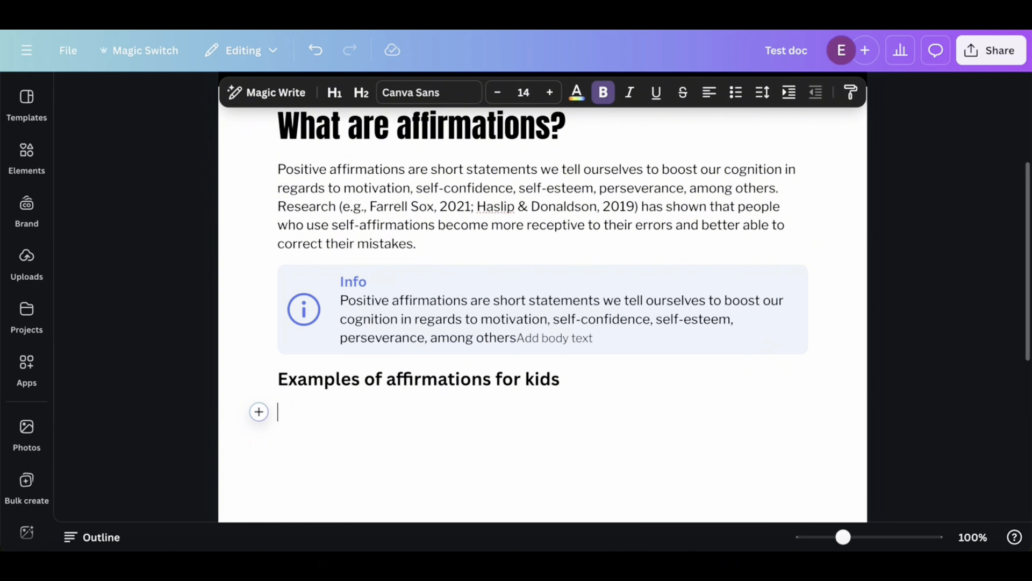
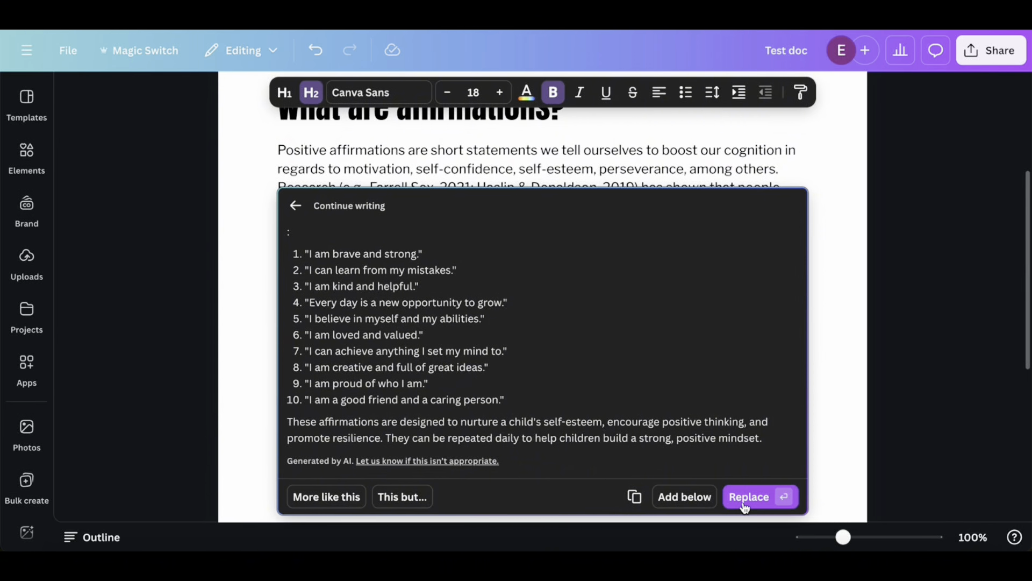
Add the AI-generated numbered list of affirmations and its closing paragraph below the "Examples of affirmations for kids" subheading
{"action": "left_click", "coordinate": [684, 496]}
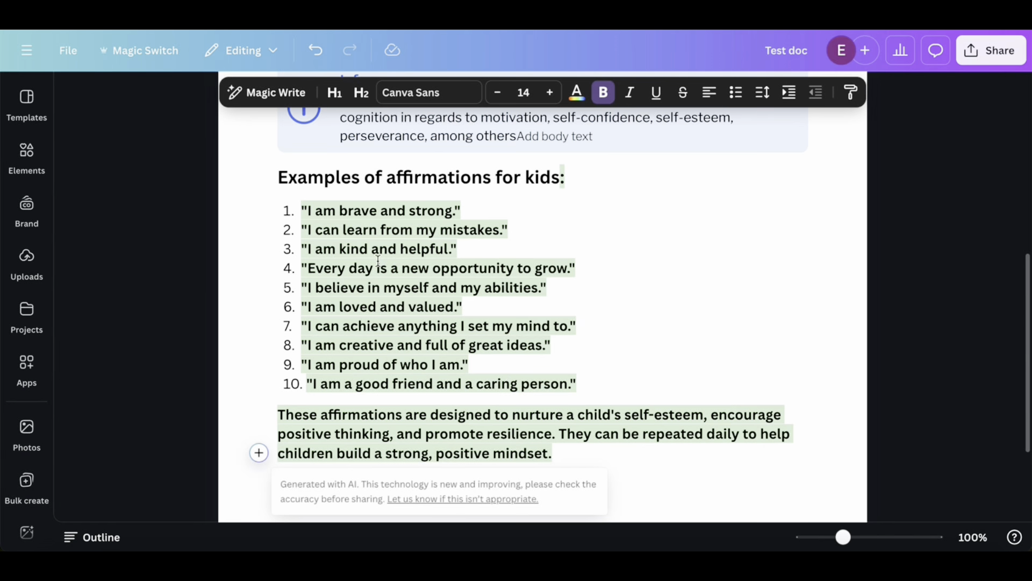
{"action": "left_click", "coordinate": [403, 288]}
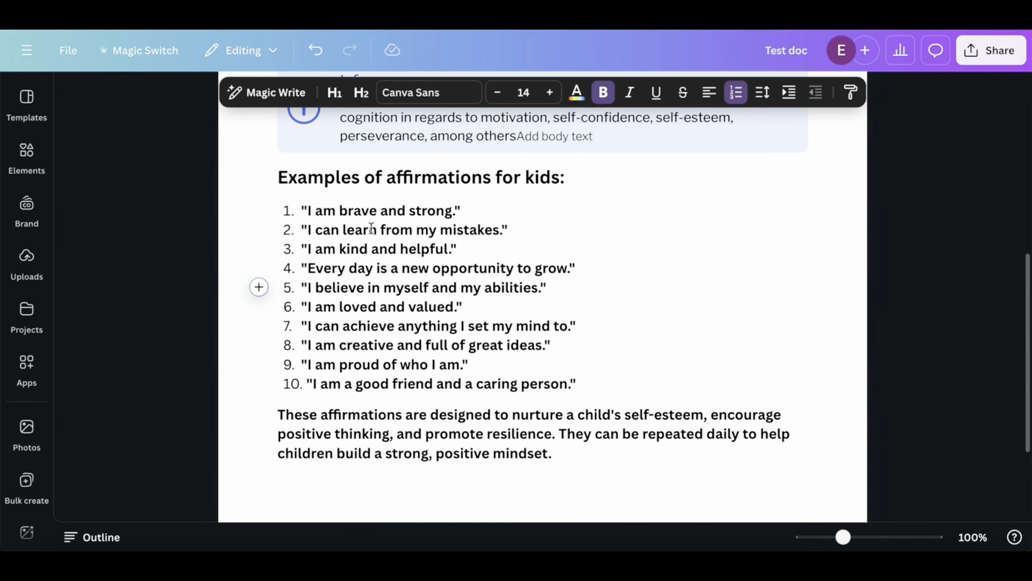
Start a new line after the closing paragraph about children's self-esteem and insert a page break there
{"action": "scroll", "coordinate": [446, 373], "scroll_direction": "down", "scroll_amount": 3}
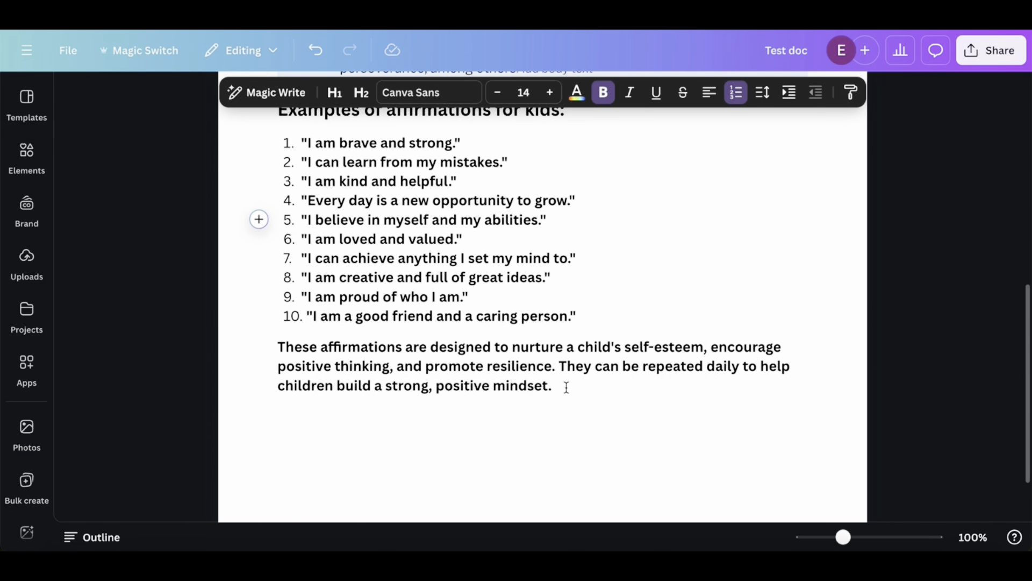
{"action": "scroll", "coordinate": [567, 388], "scroll_direction": "down", "scroll_amount": 3}
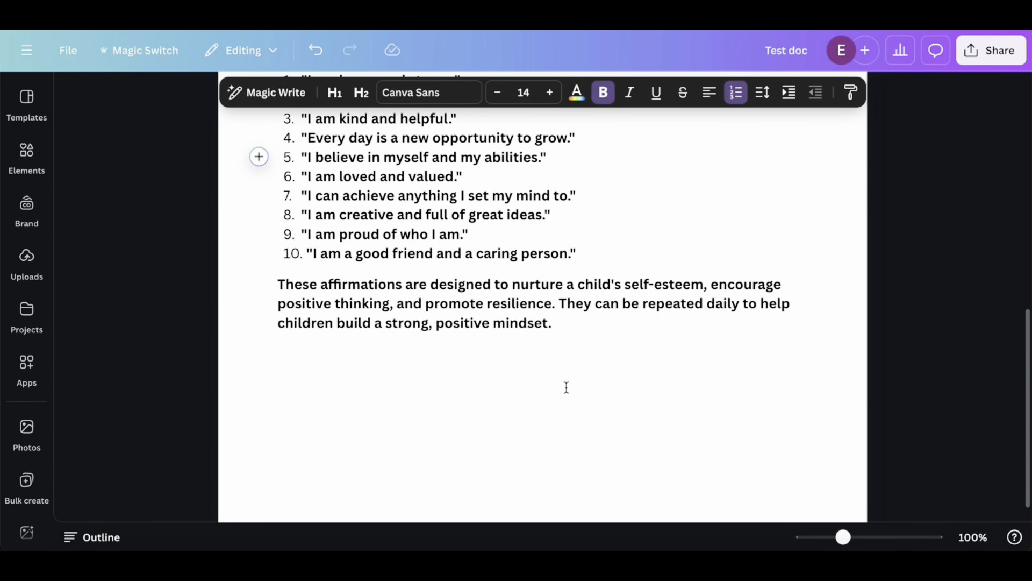
{"action": "left_click", "coordinate": [569, 323]}
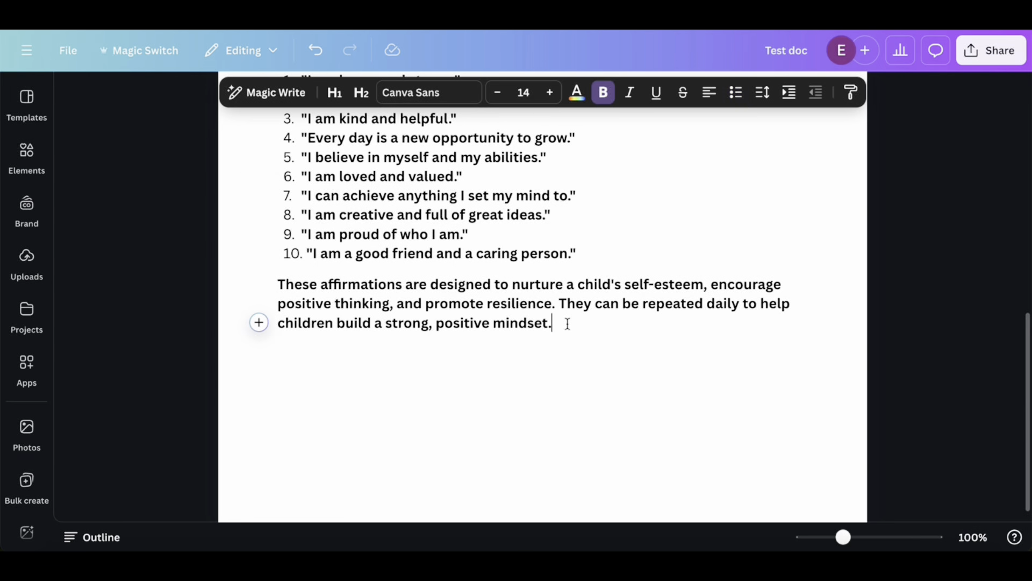
{"action": "key", "text": "Return"}
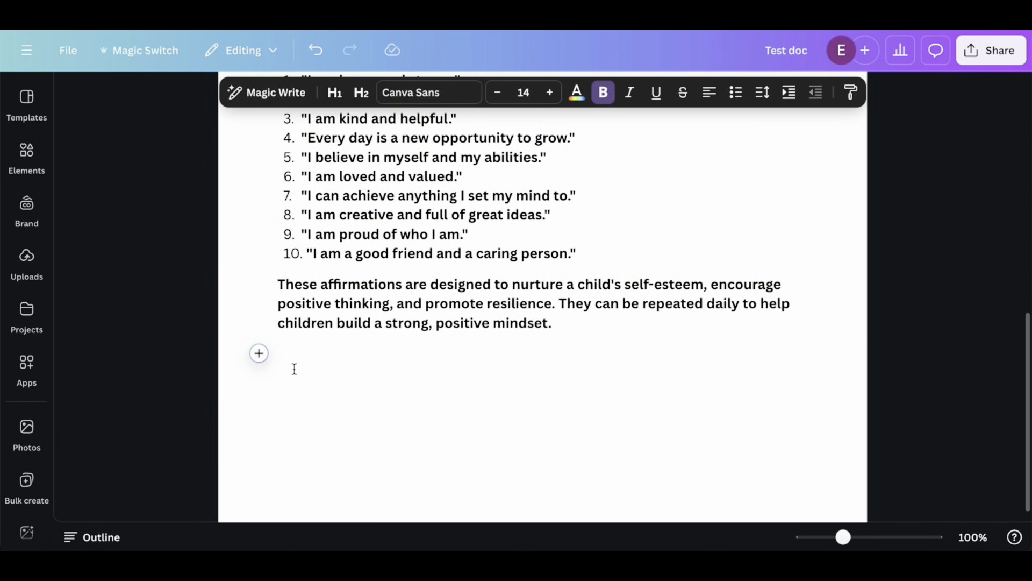
{"action": "scroll", "coordinate": [312, 357], "scroll_direction": "up", "scroll_amount": 1}
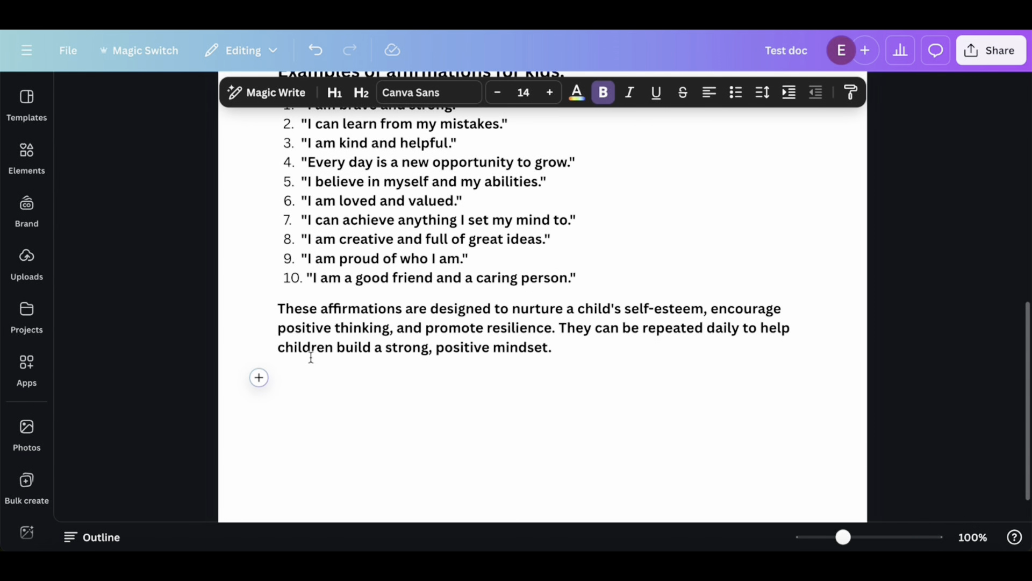
{"action": "left_click", "coordinate": [258, 378]}
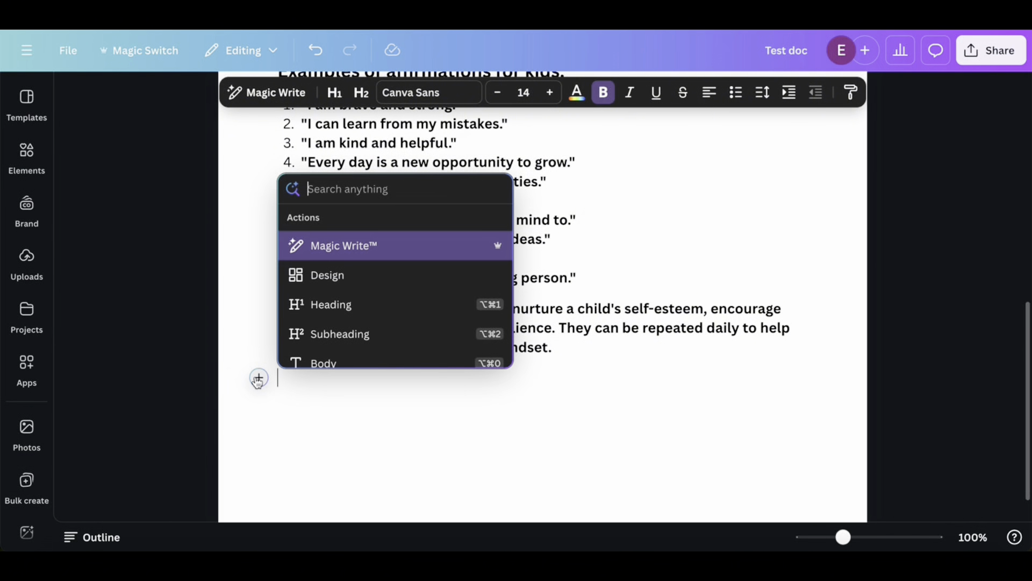
{"action": "scroll", "coordinate": [369, 334], "scroll_direction": "down", "scroll_amount": 5}
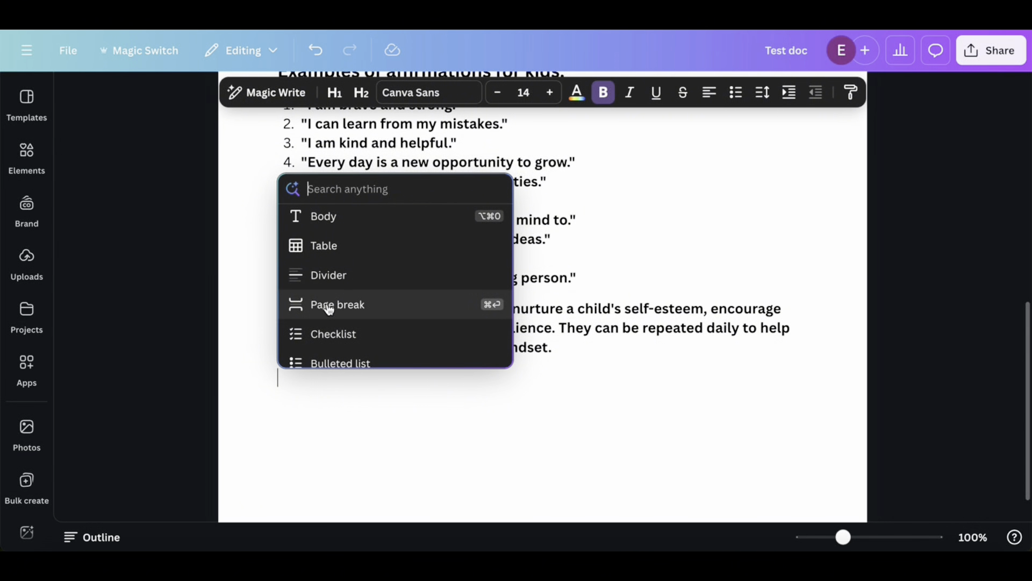
{"action": "left_click", "coordinate": [328, 304]}
{"action": "scroll", "coordinate": [462, 430], "scroll_direction": "down", "scroll_amount": 2}
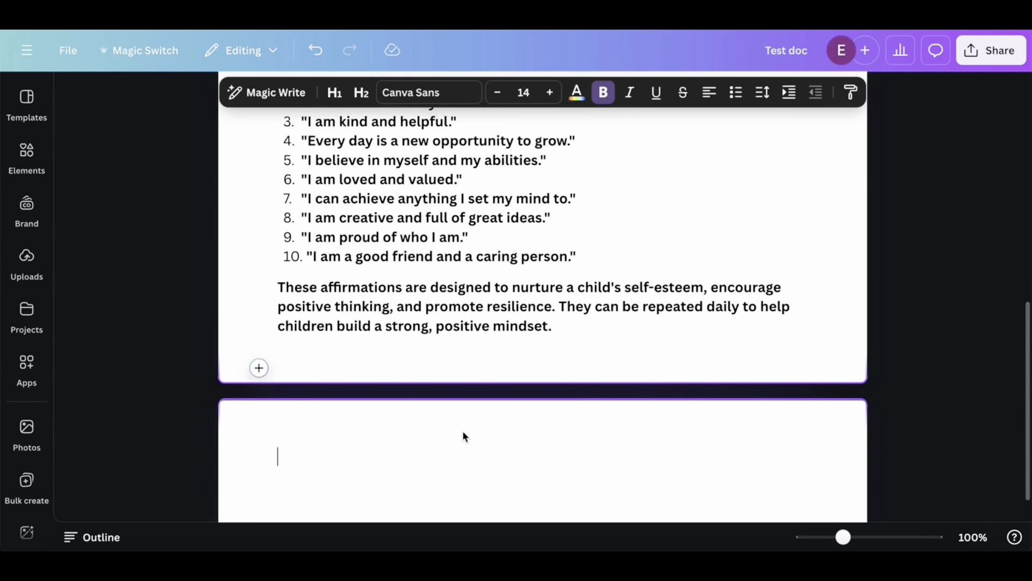
Insert a divider at the start of the new page
{"action": "scroll", "coordinate": [448, 420], "scroll_direction": "down", "scroll_amount": 1}
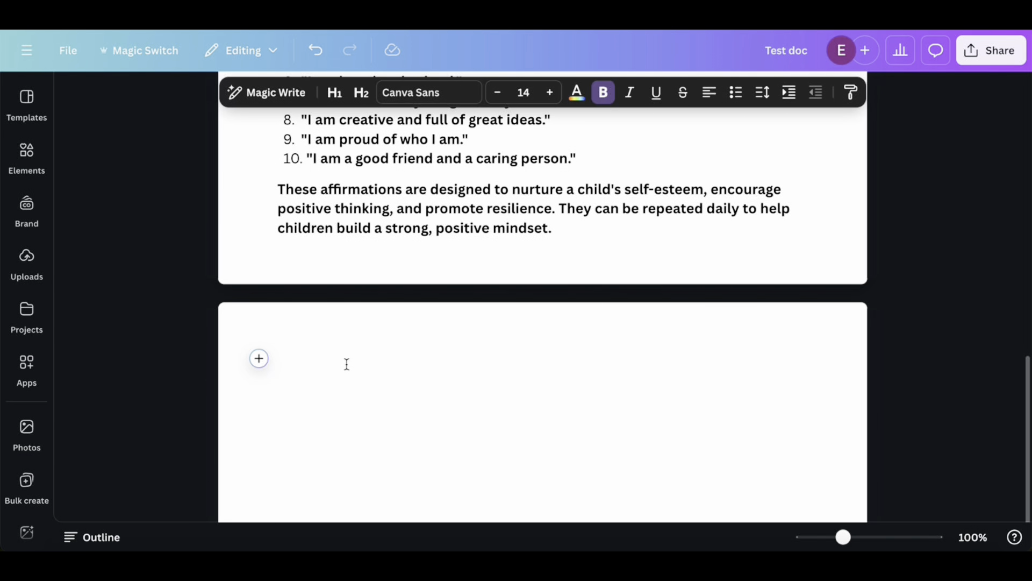
{"action": "left_click", "coordinate": [258, 366]}
{"action": "scroll", "coordinate": [359, 310], "scroll_direction": "down", "scroll_amount": 3}
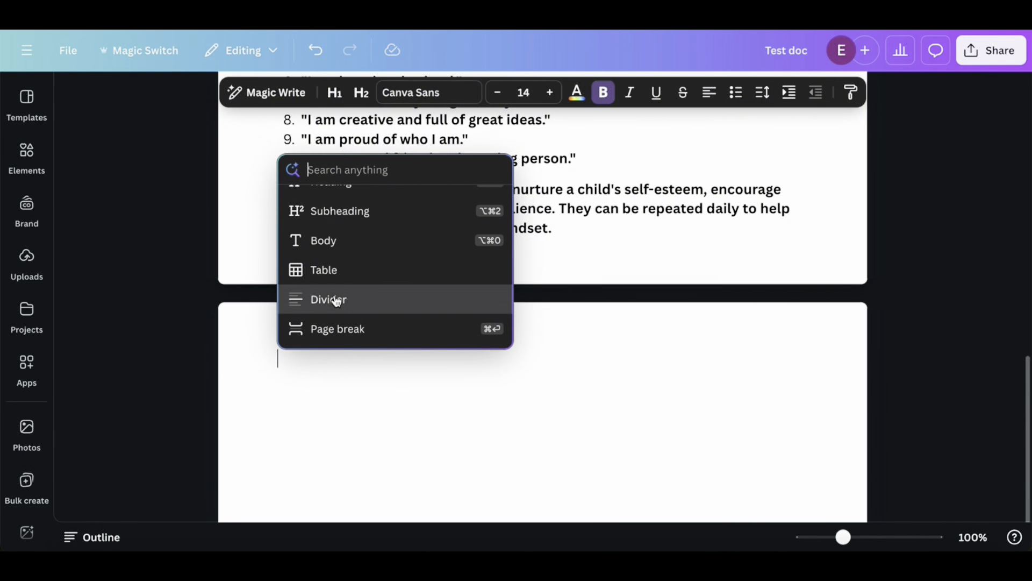
{"action": "left_click", "coordinate": [354, 304]}
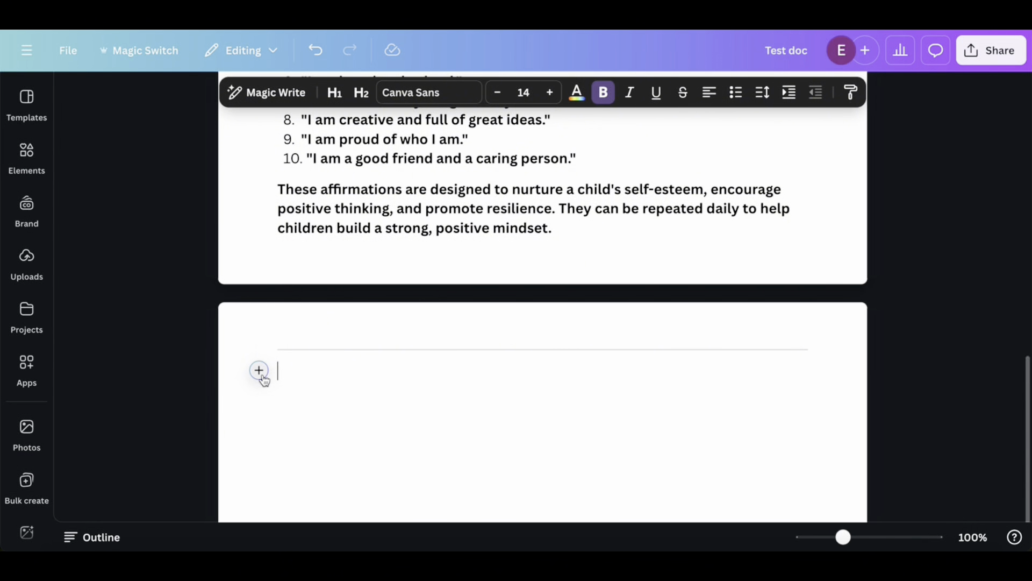
Insert today's date below the divider and start a new line under it
{"action": "left_click", "coordinate": [260, 372]}
{"action": "scroll", "coordinate": [366, 320], "scroll_direction": "down", "scroll_amount": 5}
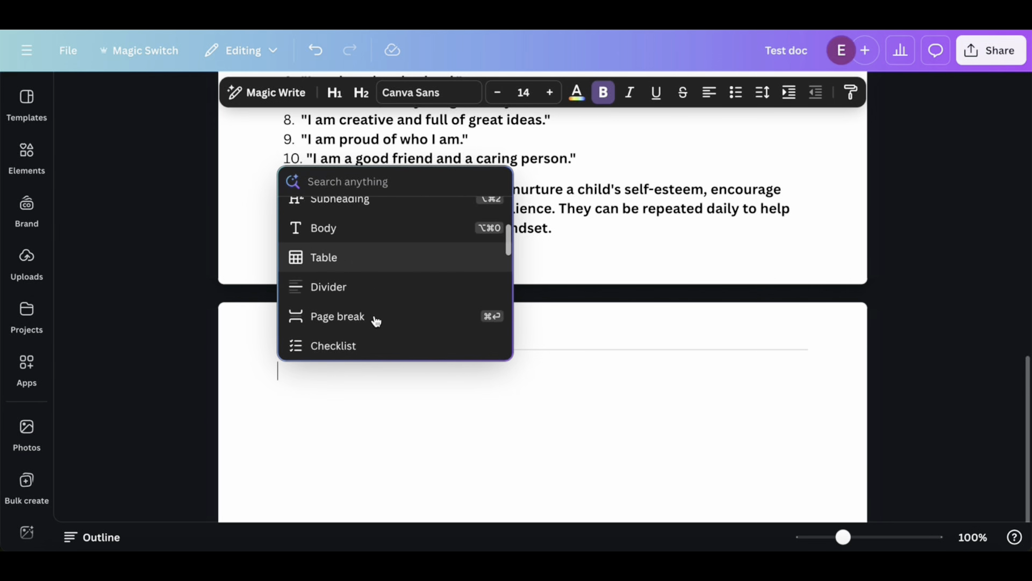
{"action": "scroll", "coordinate": [377, 321], "scroll_direction": "down", "scroll_amount": 3}
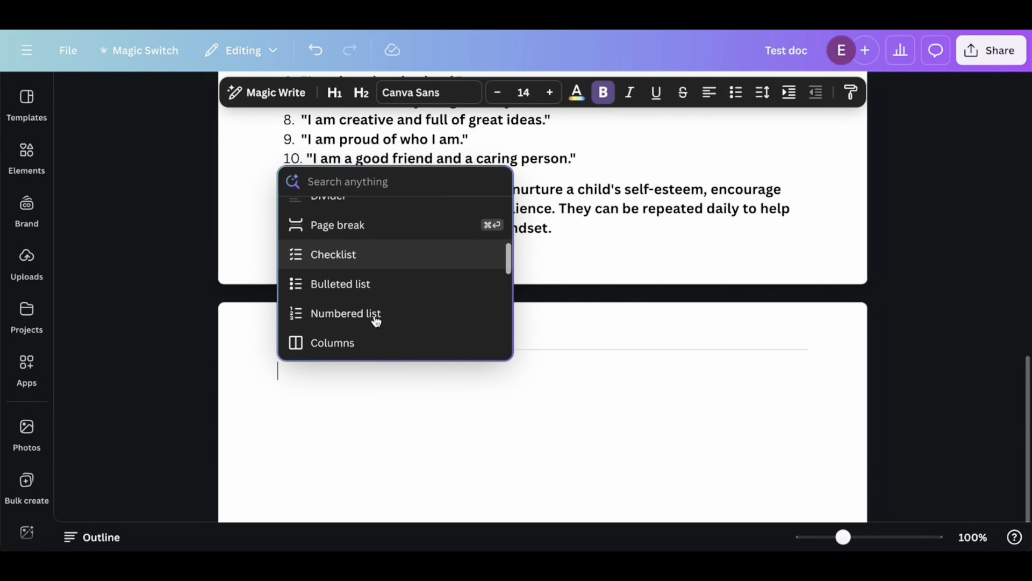
{"action": "scroll", "coordinate": [376, 321], "scroll_direction": "down", "scroll_amount": 6}
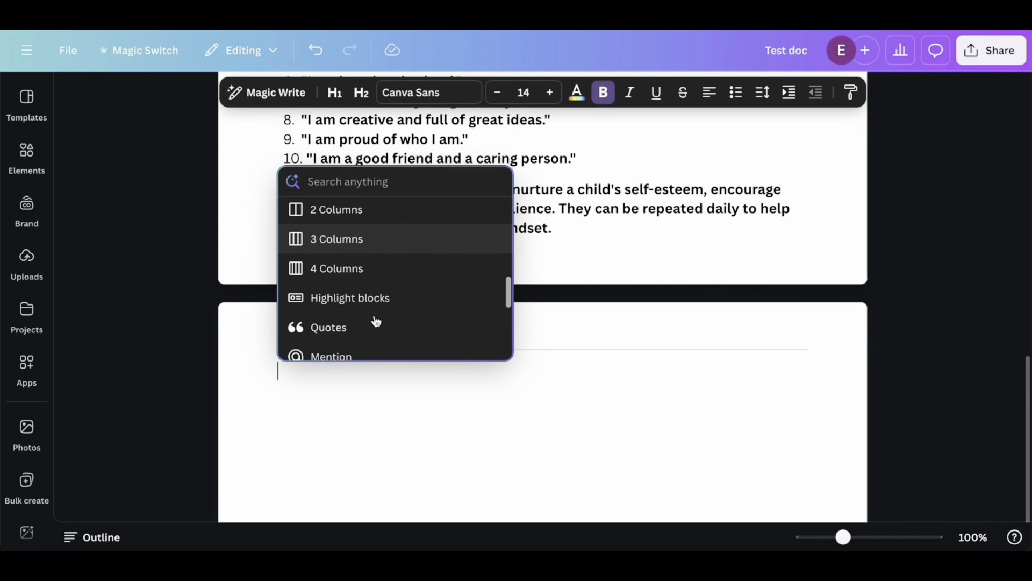
{"action": "scroll", "coordinate": [376, 321], "scroll_direction": "down", "scroll_amount": 2}
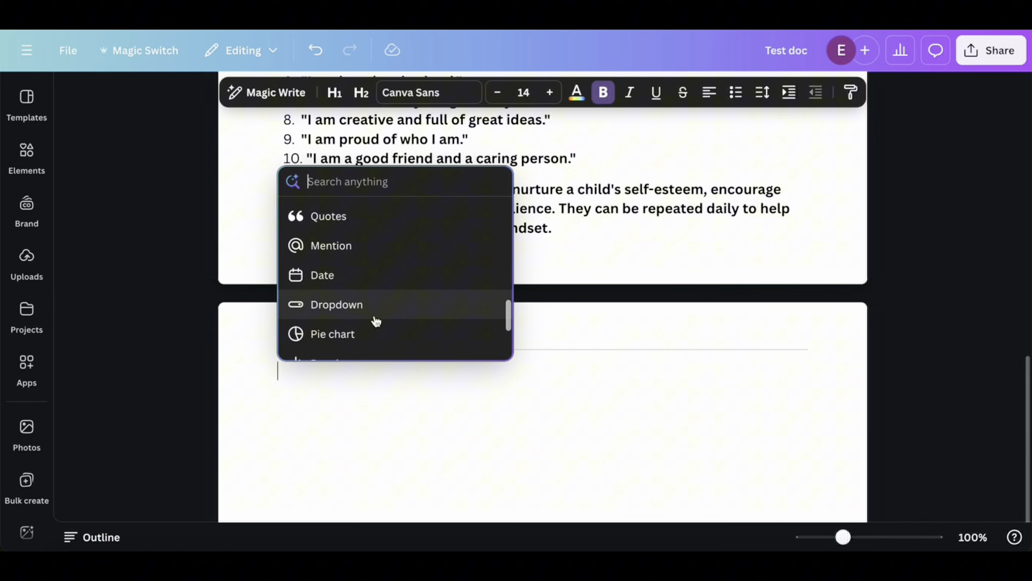
{"action": "left_click", "coordinate": [325, 273]}
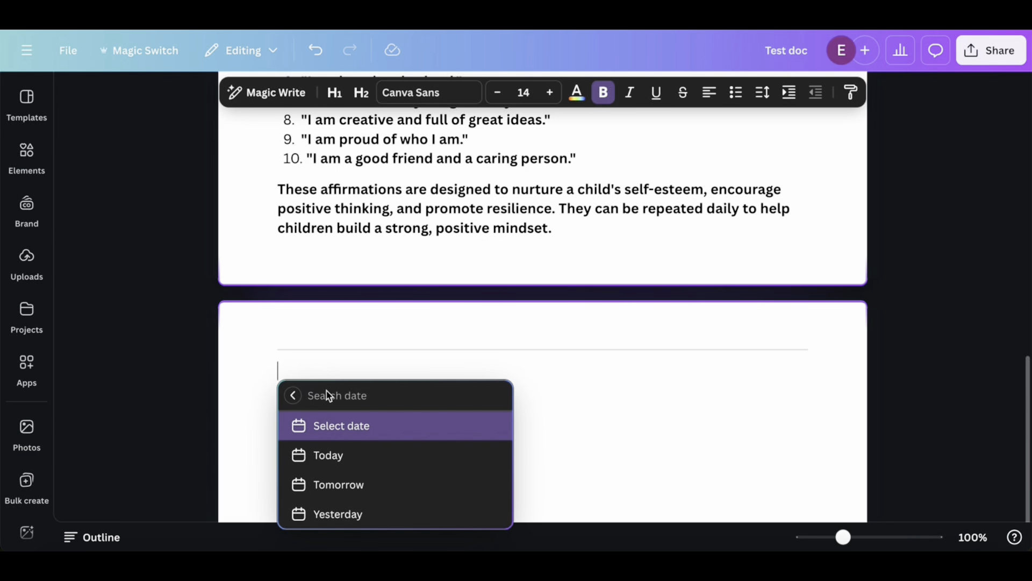
{"action": "left_click", "coordinate": [333, 461]}
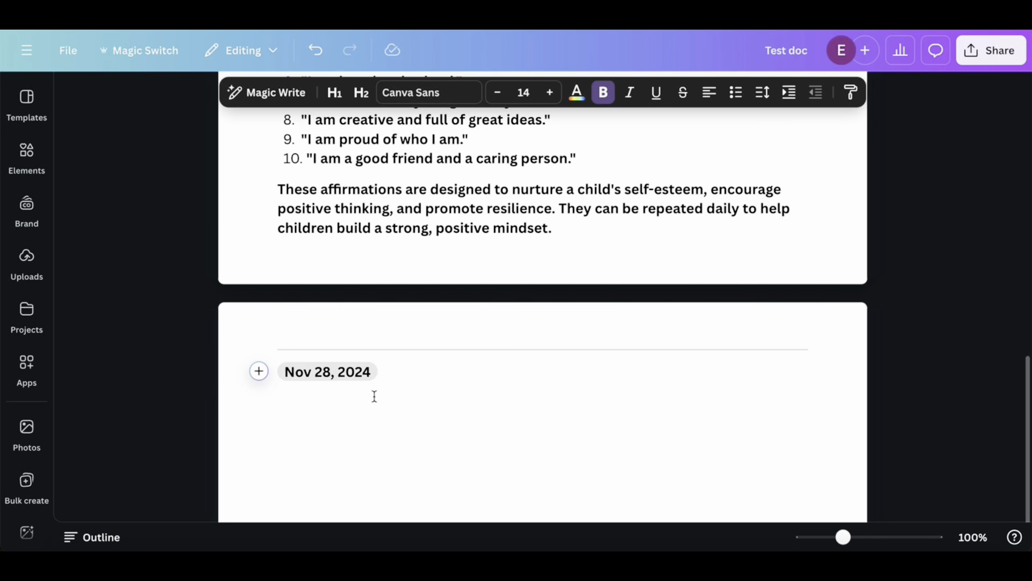
{"action": "key", "text": "Return"}
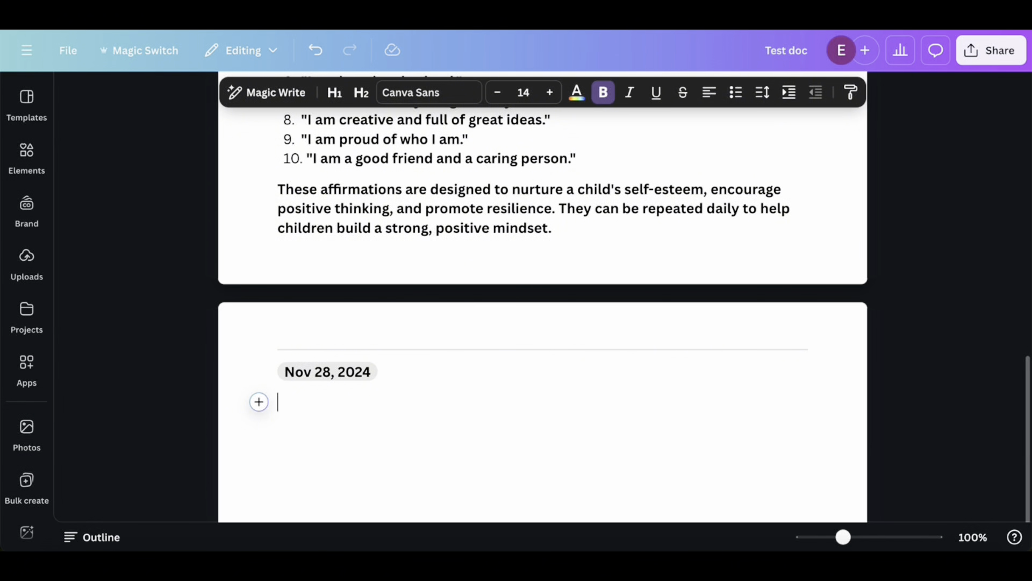
Insert a dropdown on the empty line below the date
{"action": "left_click", "coordinate": [259, 402]}
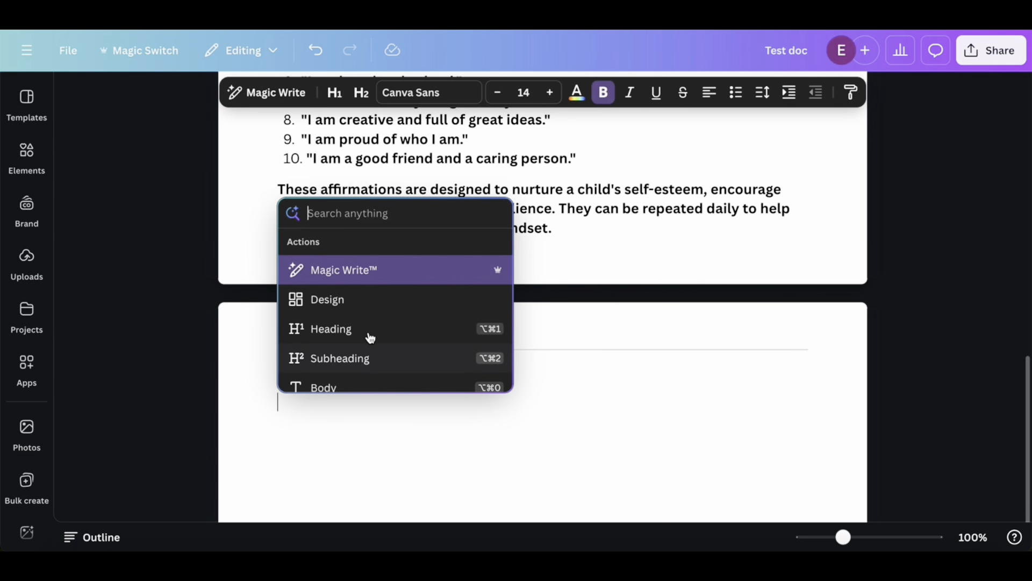
{"action": "scroll", "coordinate": [377, 337], "scroll_direction": "down", "scroll_amount": 3}
{"action": "scroll", "coordinate": [377, 337], "scroll_direction": "down", "scroll_amount": 5}
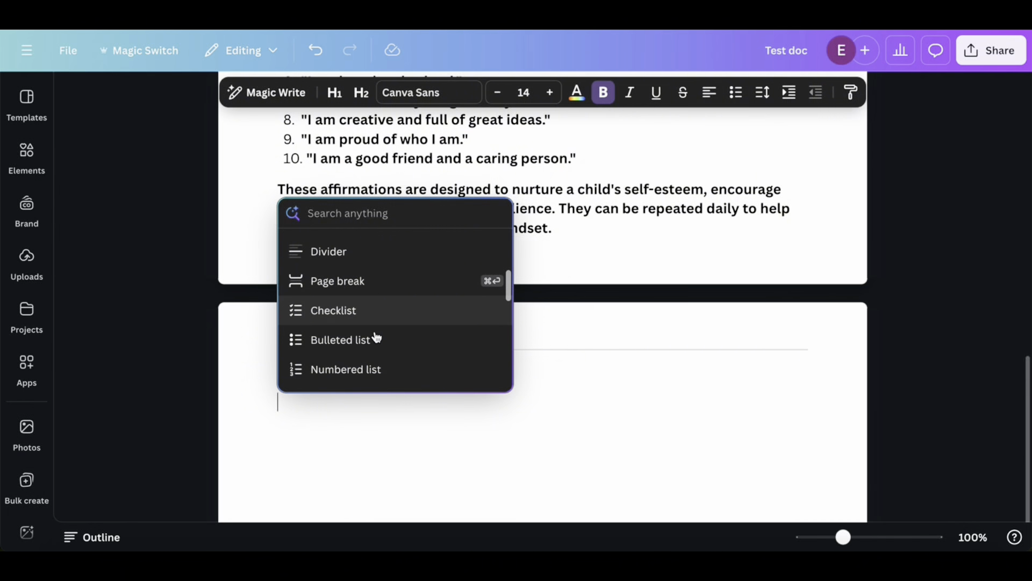
{"action": "scroll", "coordinate": [377, 337], "scroll_direction": "down", "scroll_amount": 7}
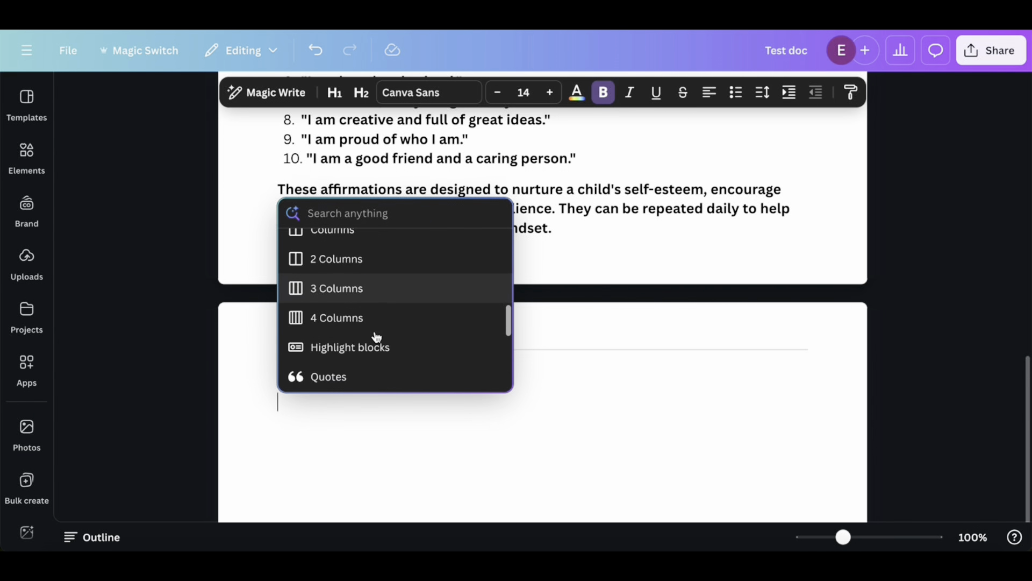
{"action": "scroll", "coordinate": [377, 337], "scroll_direction": "down", "scroll_amount": 3}
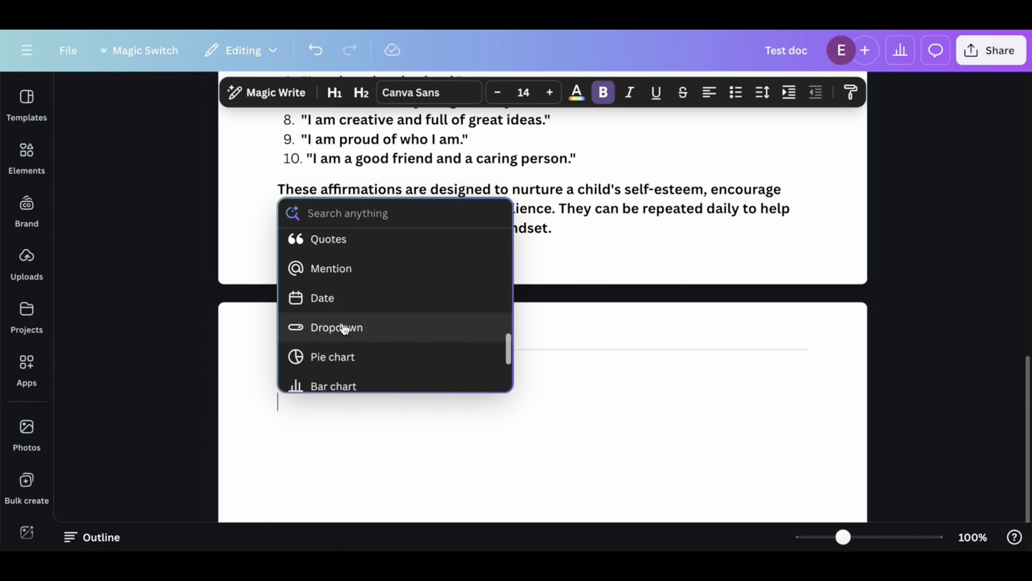
{"action": "left_click", "coordinate": [343, 328]}
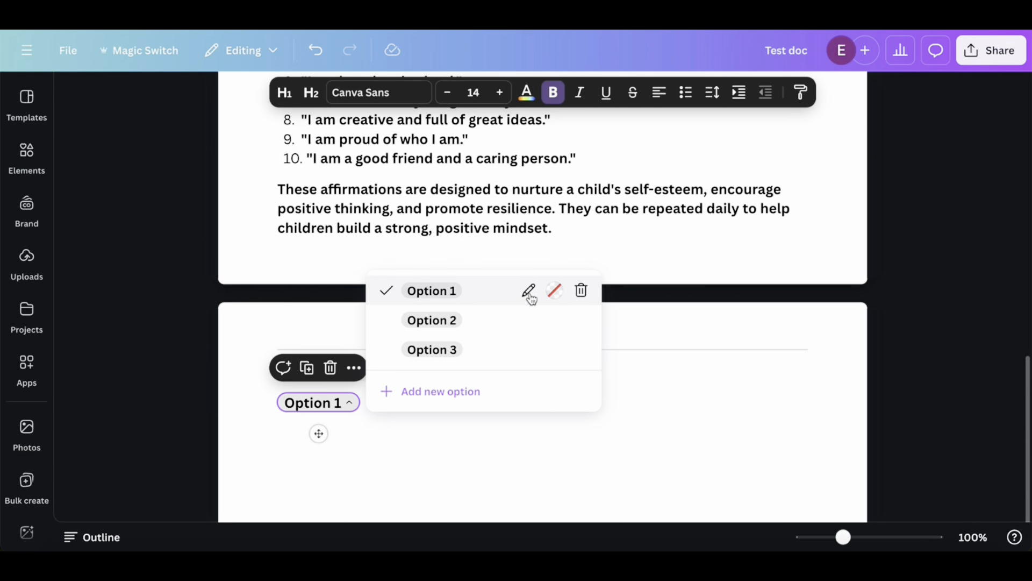
Rename the dropdown's first option to "Example 1" and add a fourth option to its list
{"action": "left_click", "coordinate": [529, 296]}
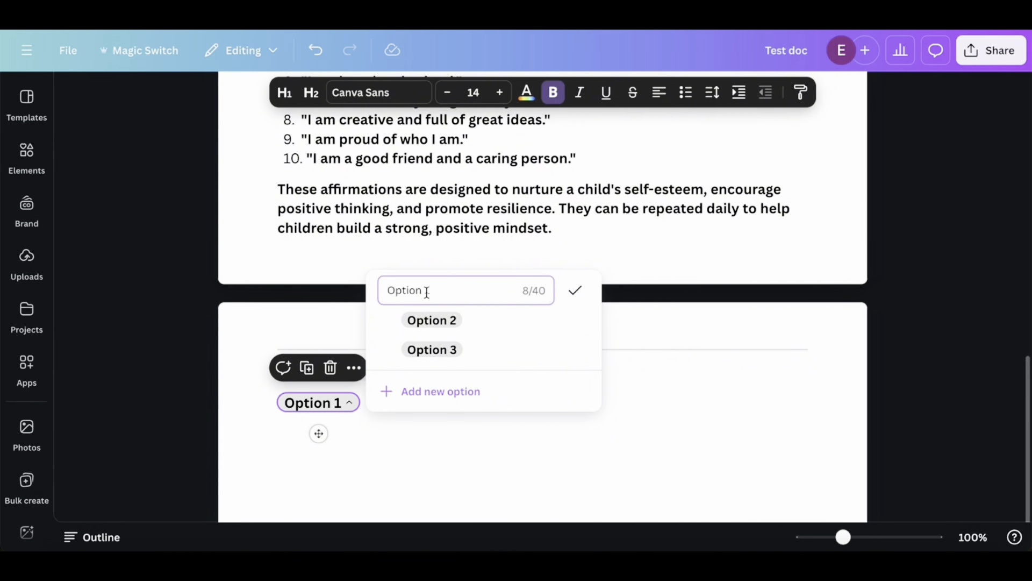
{"action": "left_click_drag", "start_coordinate": [426, 292], "coordinate": [375, 295]}
{"action": "type", "text": "Example q"}
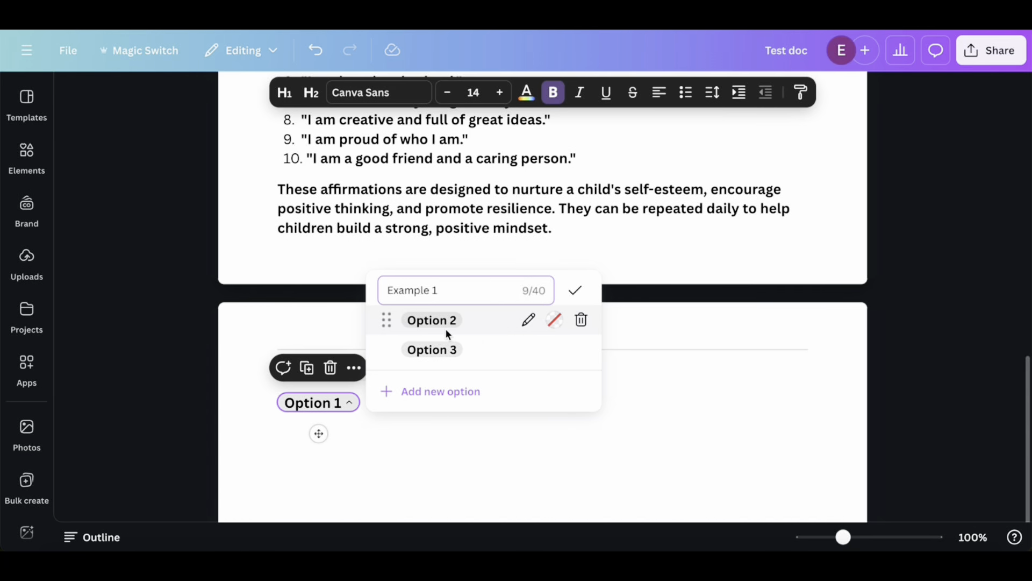
{"action": "left_click", "coordinate": [422, 396]}
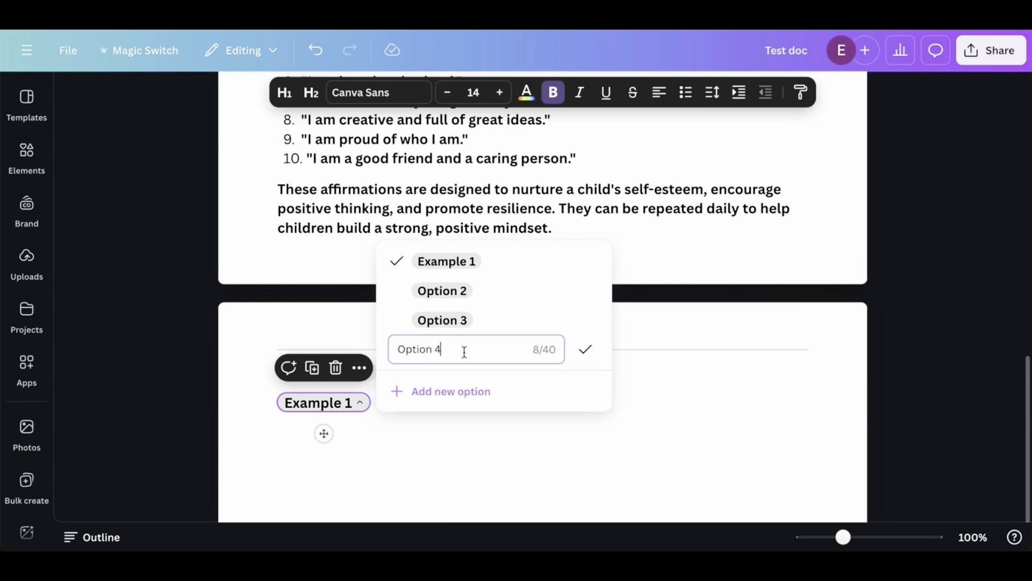
{"action": "left_click", "coordinate": [419, 434]}
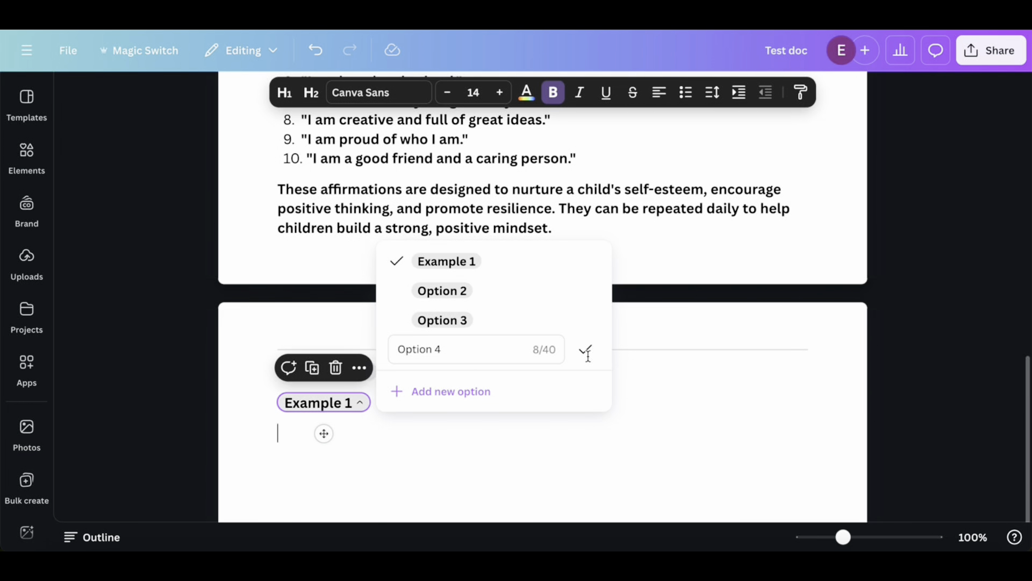
{"action": "left_click", "coordinate": [692, 361]}
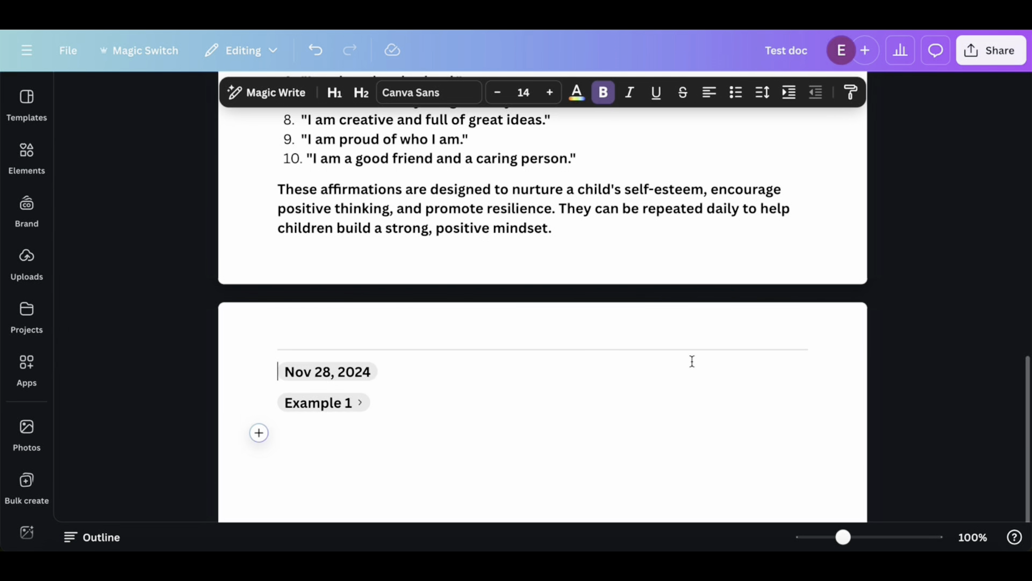
Delete the dropdown below the date
{"action": "left_click", "coordinate": [278, 405]}
{"action": "key", "text": "BackSpace"}
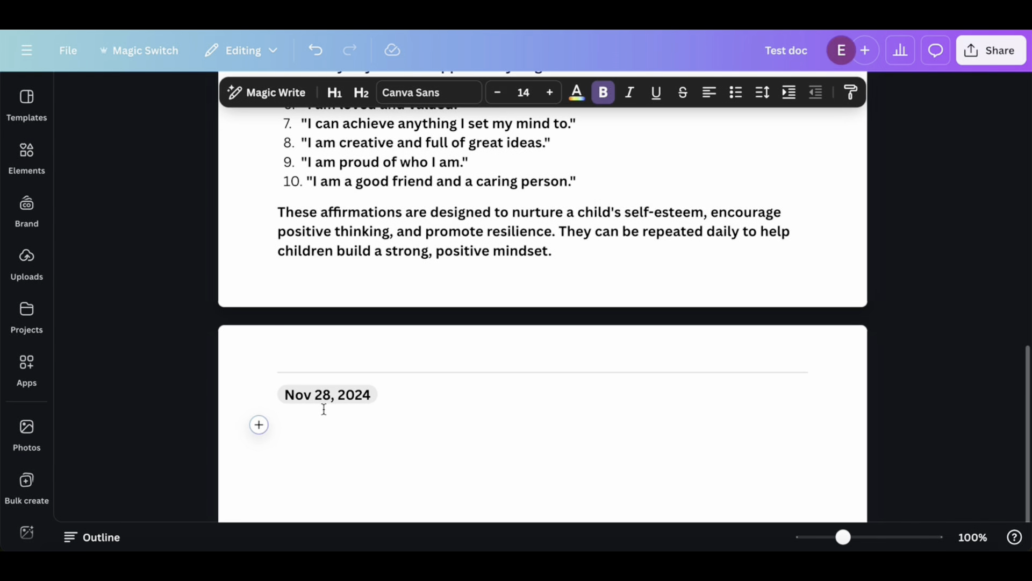
Insert a pie chart on the empty line below the date
{"action": "left_click", "coordinate": [259, 425]}
{"action": "scroll", "coordinate": [421, 341], "scroll_direction": "down", "scroll_amount": 3}
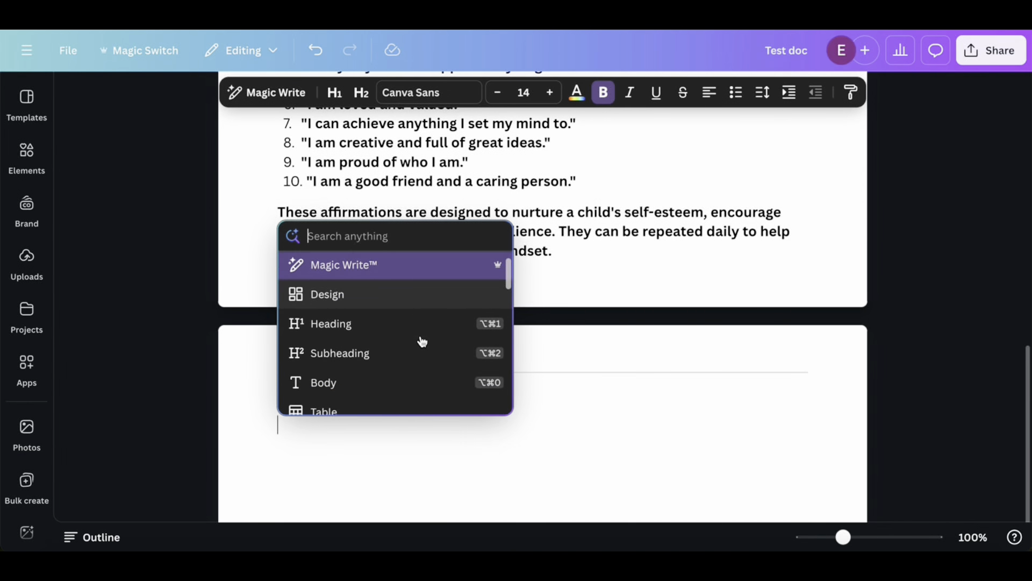
{"action": "scroll", "coordinate": [422, 341], "scroll_direction": "down", "scroll_amount": 5}
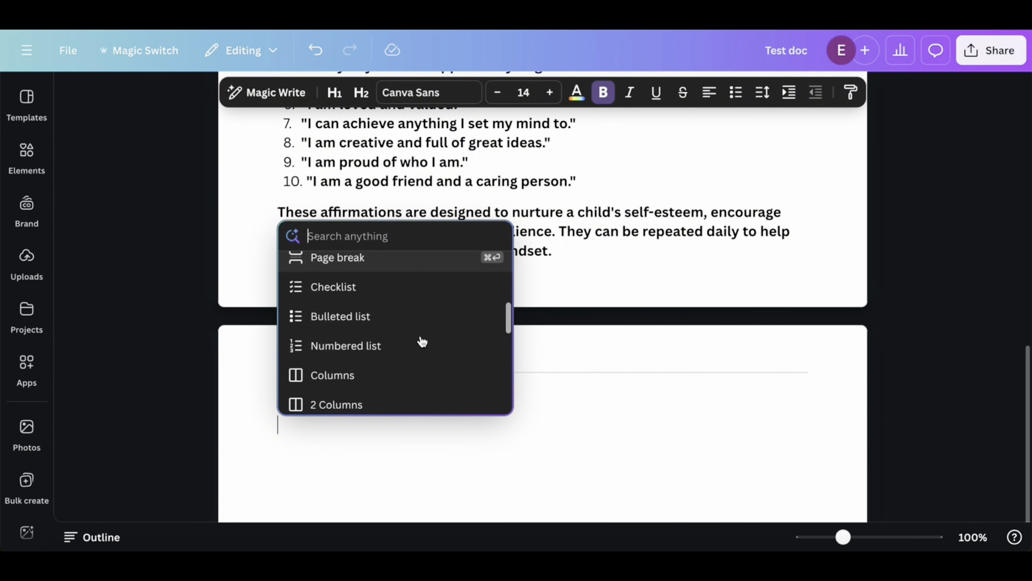
{"action": "scroll", "coordinate": [422, 341], "scroll_direction": "down", "scroll_amount": 5}
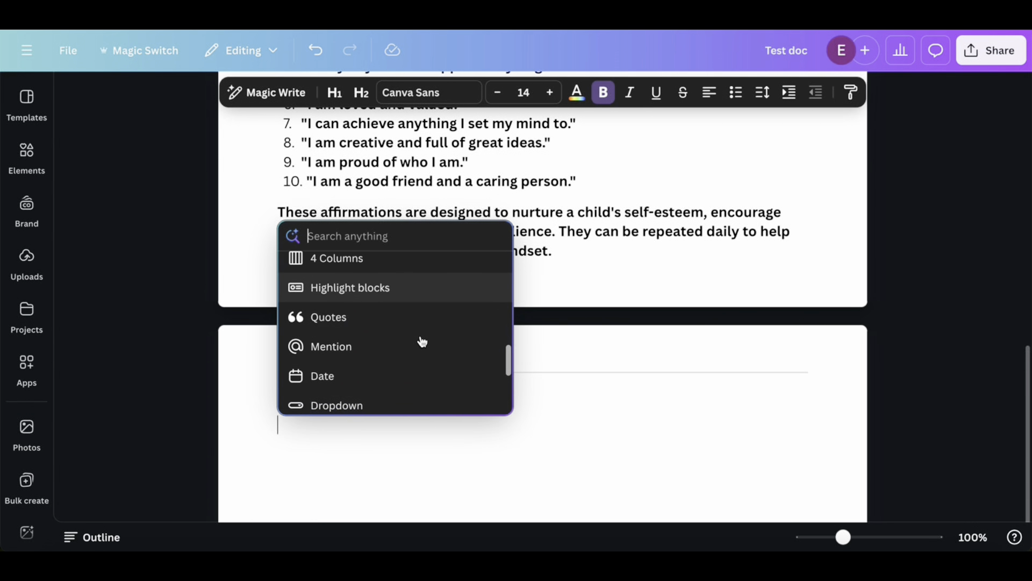
{"action": "scroll", "coordinate": [422, 341], "scroll_direction": "down", "scroll_amount": 5}
{"action": "scroll", "coordinate": [421, 338], "scroll_direction": "up", "scroll_amount": 1}
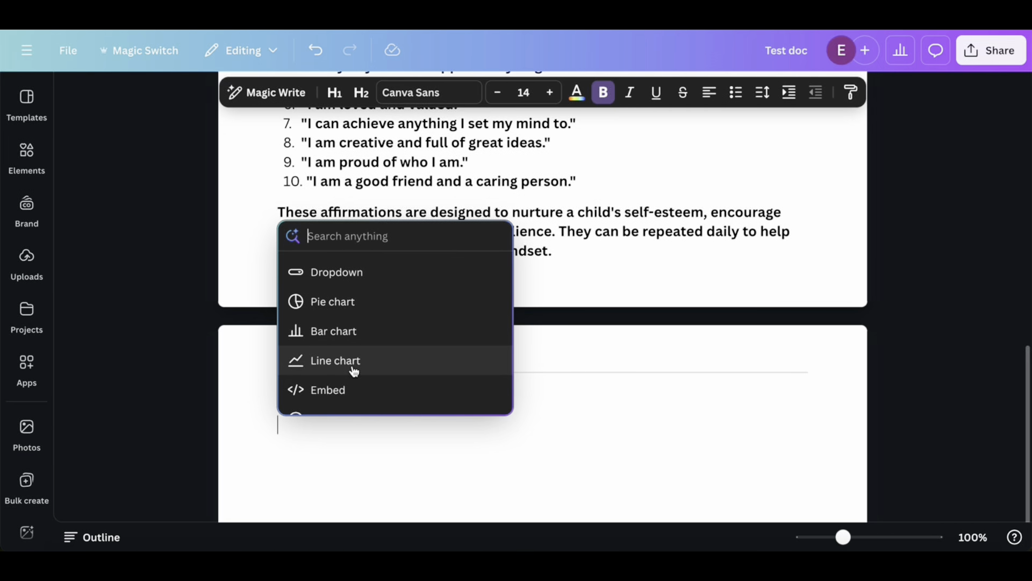
{"action": "left_click", "coordinate": [347, 308]}
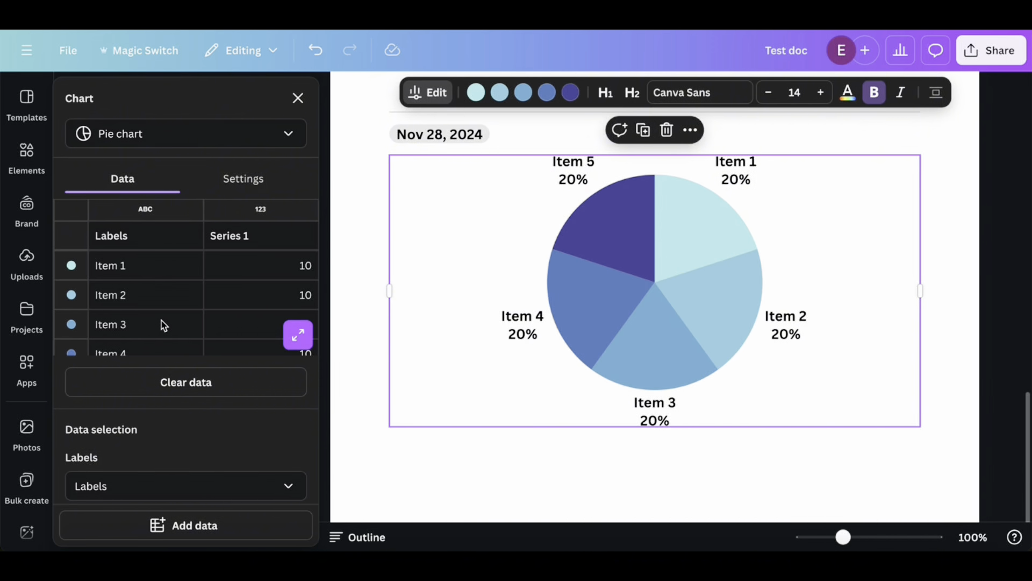
Review the pie chart's data selection settings and the available sources for adding data
{"action": "scroll", "coordinate": [250, 484], "scroll_direction": "down", "scroll_amount": 3}
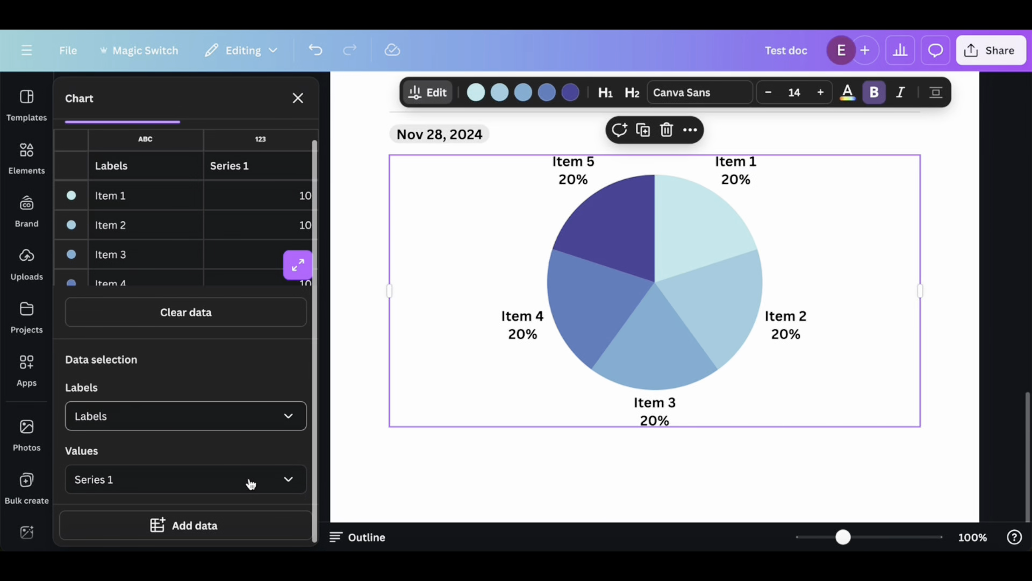
{"action": "left_click", "coordinate": [190, 531]}
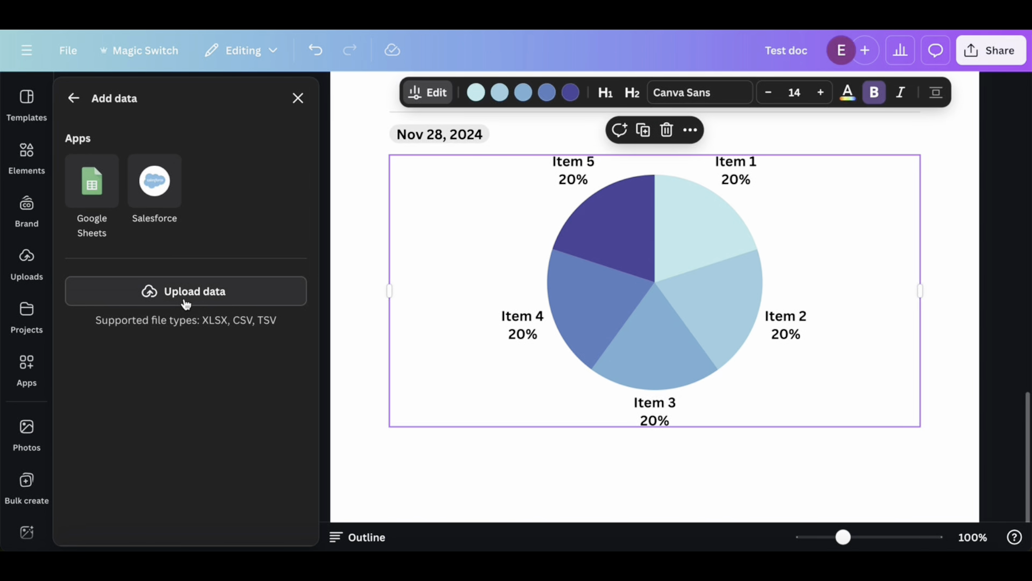
{"action": "left_click", "coordinate": [74, 98]}
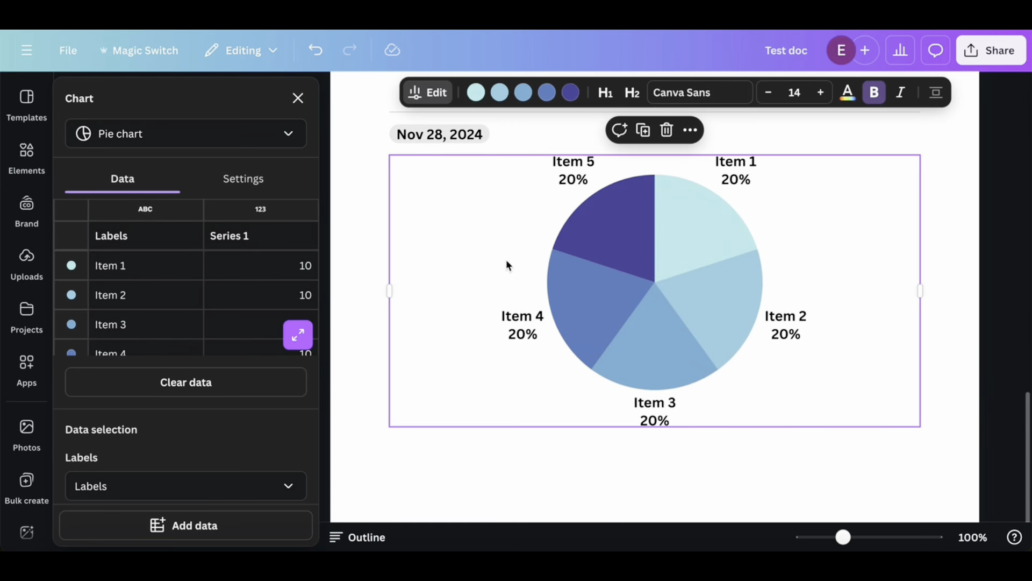
Rename the pie chart's first label to "Example 1" in its data table
{"action": "left_click", "coordinate": [127, 268]}
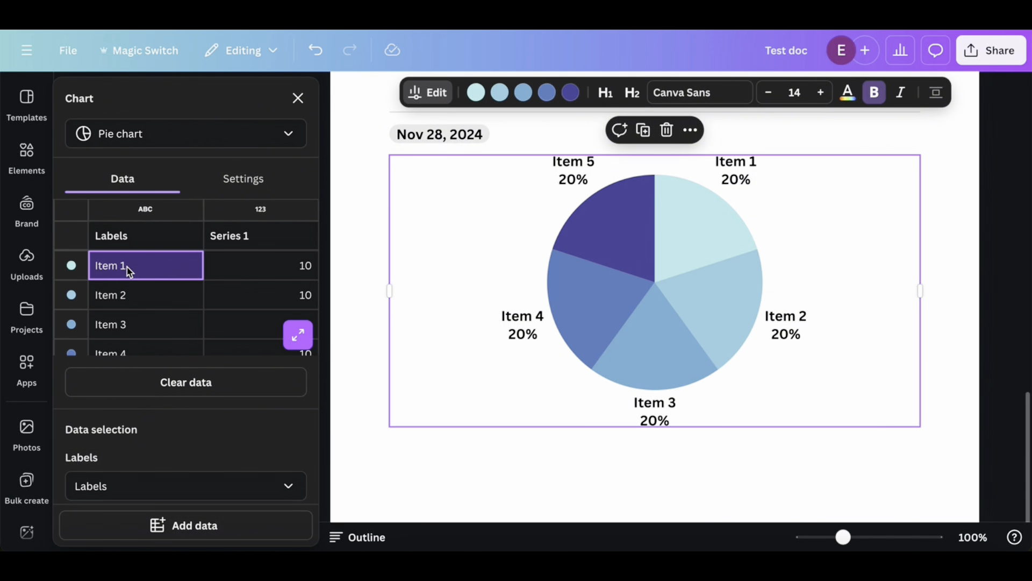
{"action": "left_click", "coordinate": [127, 266]}
{"action": "left_click", "coordinate": [127, 266]}
{"action": "type", "text": "E"}
{"action": "key", "text": "ctrl+v"}
{"action": "type", "text": "xample"}
{"action": "double_click", "coordinate": [117, 267]}
{"action": "key", "text": "BackSpace"}
{"action": "type", "text": "Example"}
Set the Series 1 value of Example 1 to 15 in the pie chart's data
{"action": "left_click", "coordinate": [314, 273]}
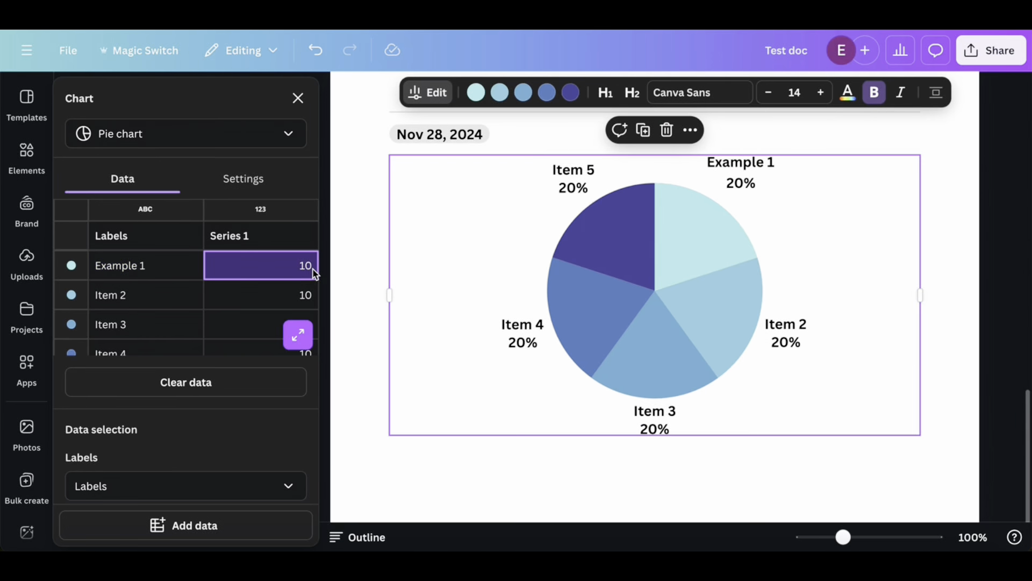
{"action": "double_click", "coordinate": [312, 270]}
{"action": "type", "text": "1"}
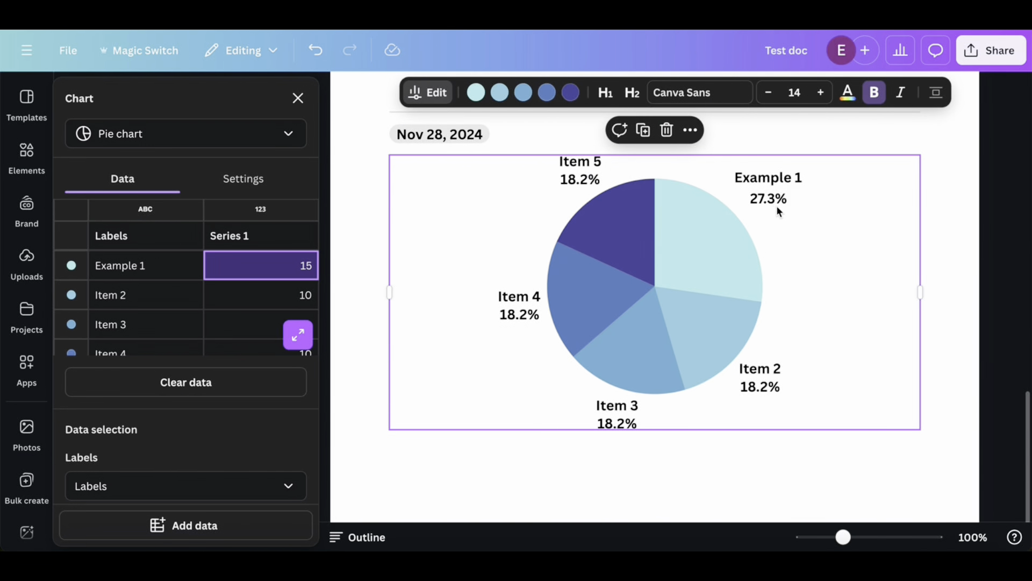
{"action": "mouse_move", "coordinate": [763, 284]}
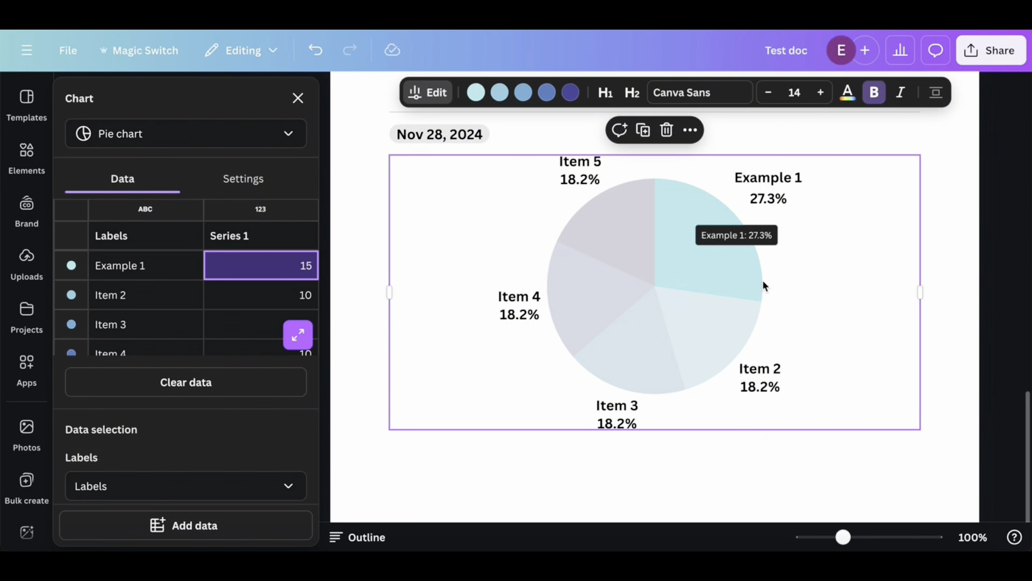
Insert a page break on the empty line below the pie chart
{"action": "scroll", "coordinate": [654, 377], "scroll_direction": "down", "scroll_amount": 1}
{"action": "left_click", "coordinate": [493, 422]}
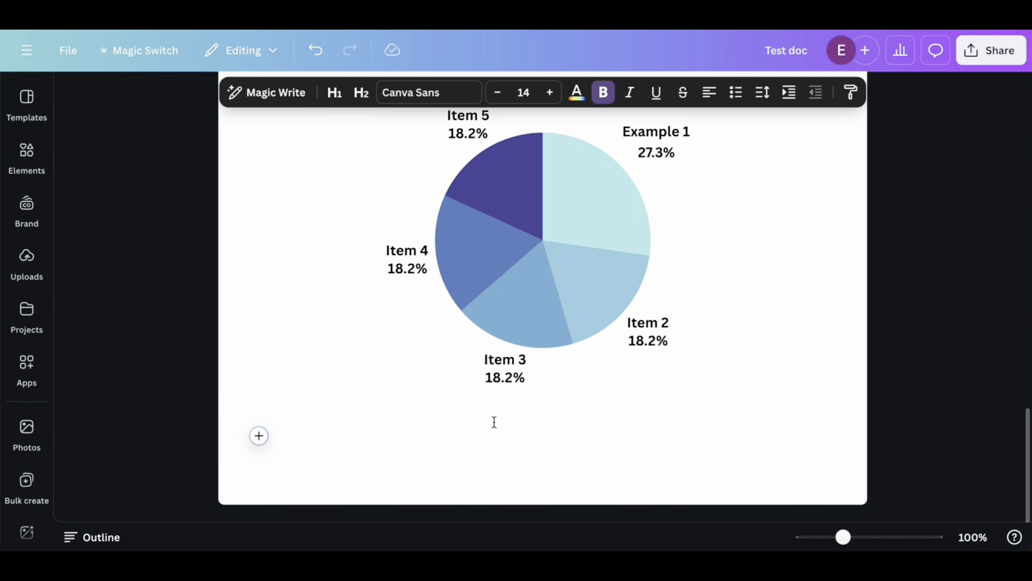
{"action": "left_click", "coordinate": [259, 435]}
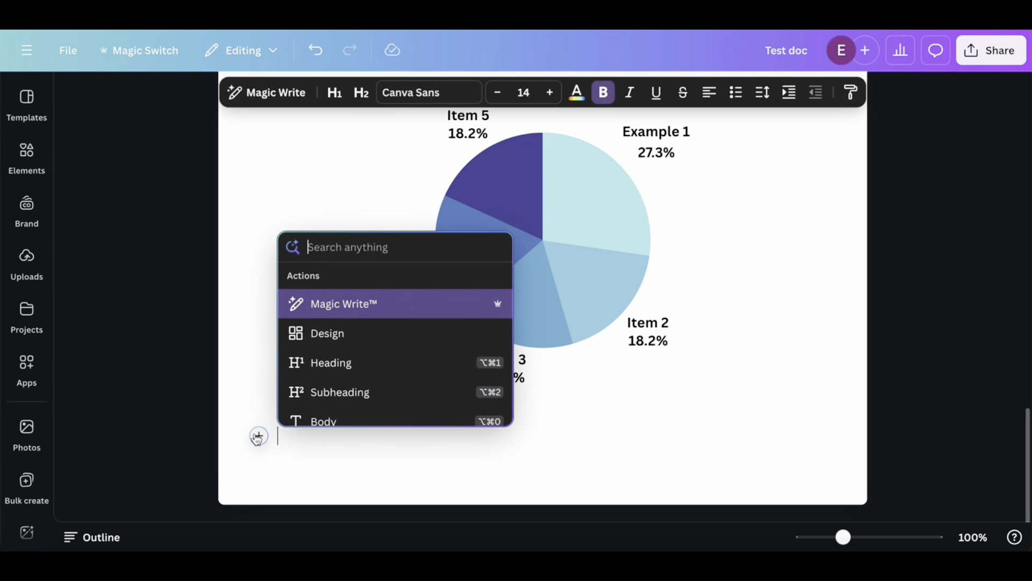
{"action": "scroll", "coordinate": [355, 378], "scroll_direction": "down", "scroll_amount": 3}
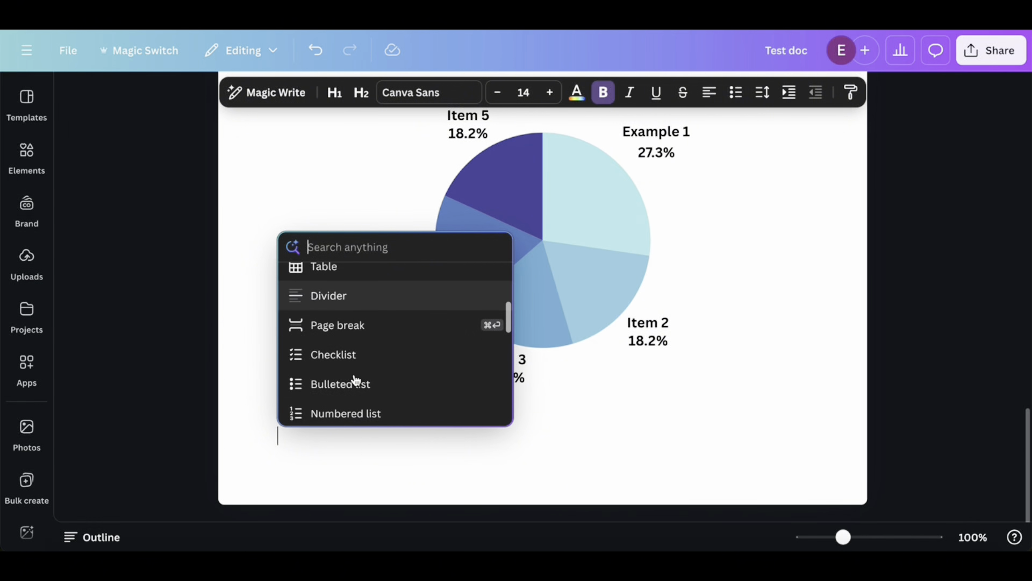
{"action": "left_click", "coordinate": [372, 324]}
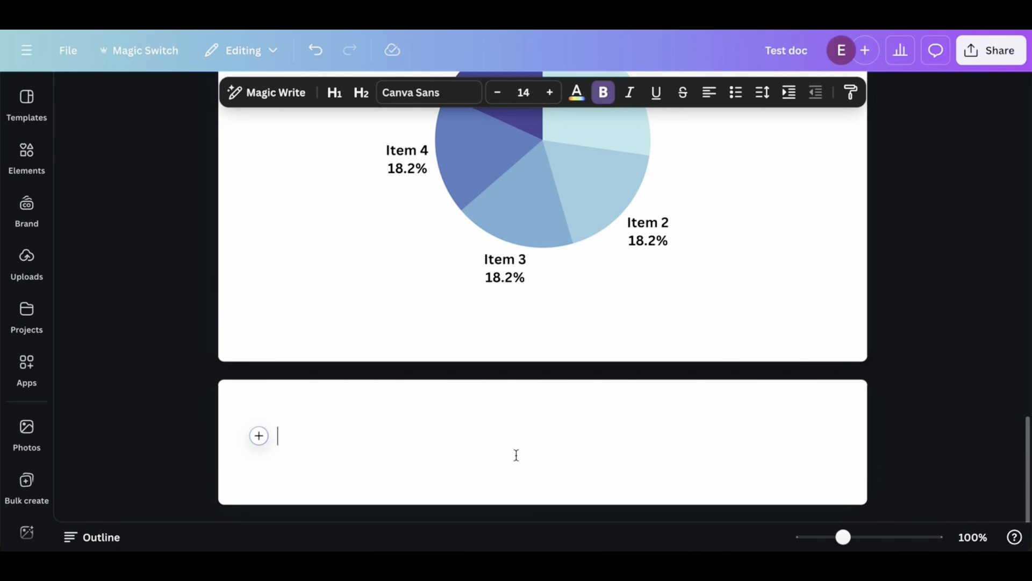
Insert a table with three columns and two rows on the new page
{"action": "left_click", "coordinate": [259, 435]}
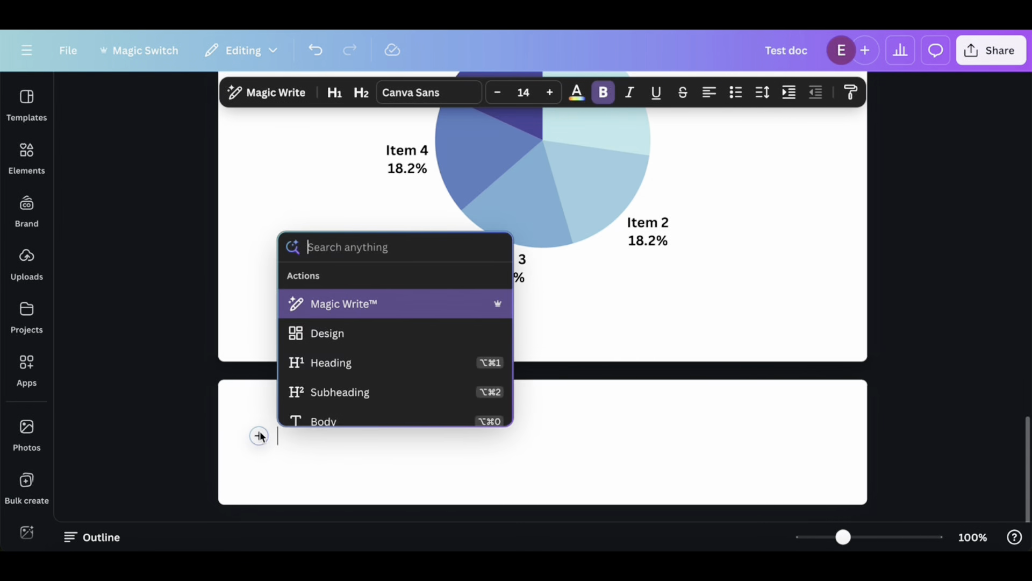
{"action": "scroll", "coordinate": [375, 384], "scroll_direction": "down", "scroll_amount": 3}
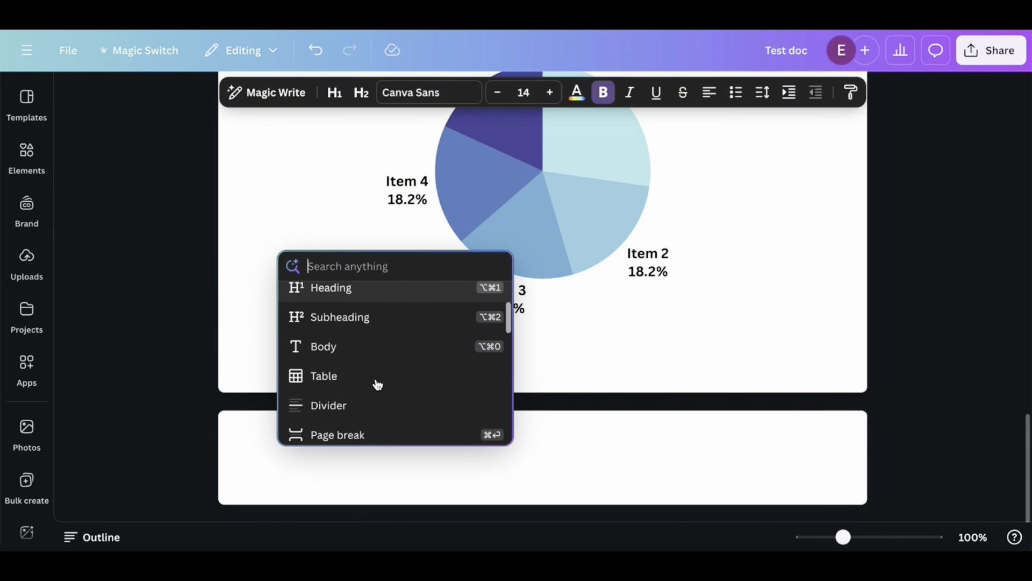
{"action": "left_click", "coordinate": [340, 378]}
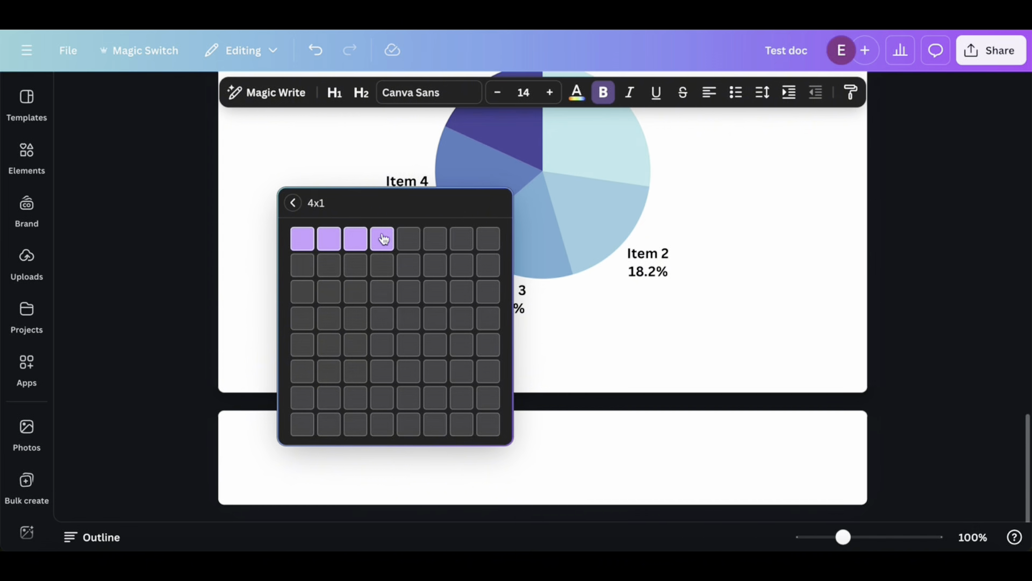
{"action": "left_click", "coordinate": [359, 265]}
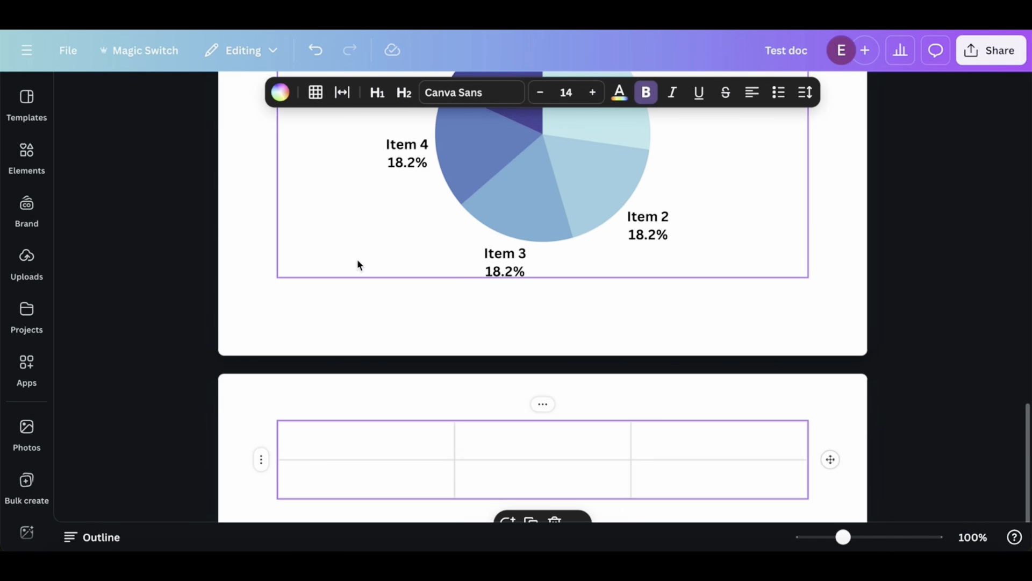
Add a row to the table below its second row
{"action": "scroll", "coordinate": [512, 472], "scroll_direction": "down", "scroll_amount": 2}
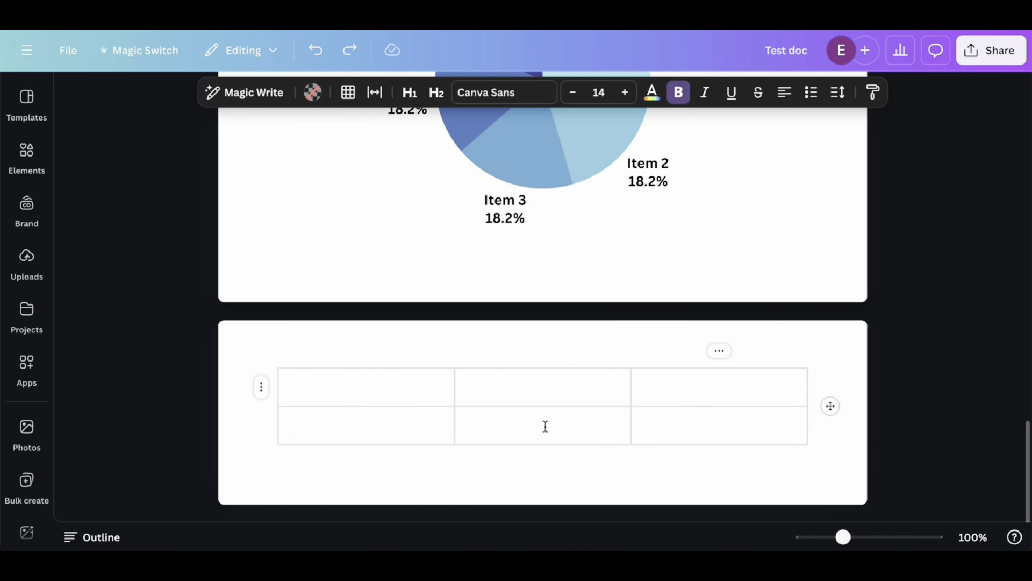
{"action": "mouse_move", "coordinate": [424, 440]}
{"action": "left_click", "coordinate": [414, 431]}
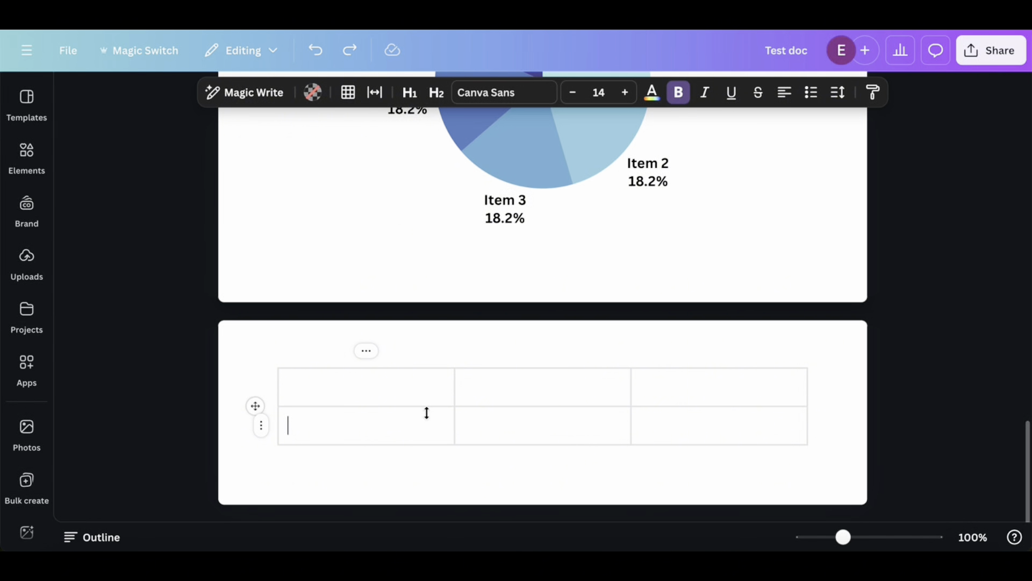
{"action": "left_click", "coordinate": [262, 427]}
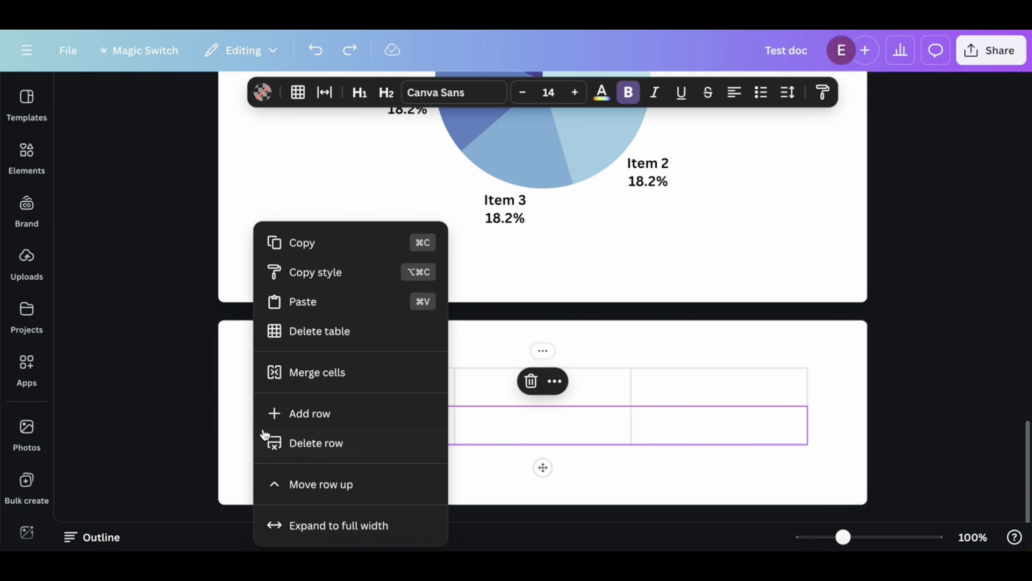
{"action": "left_click", "coordinate": [310, 414]}
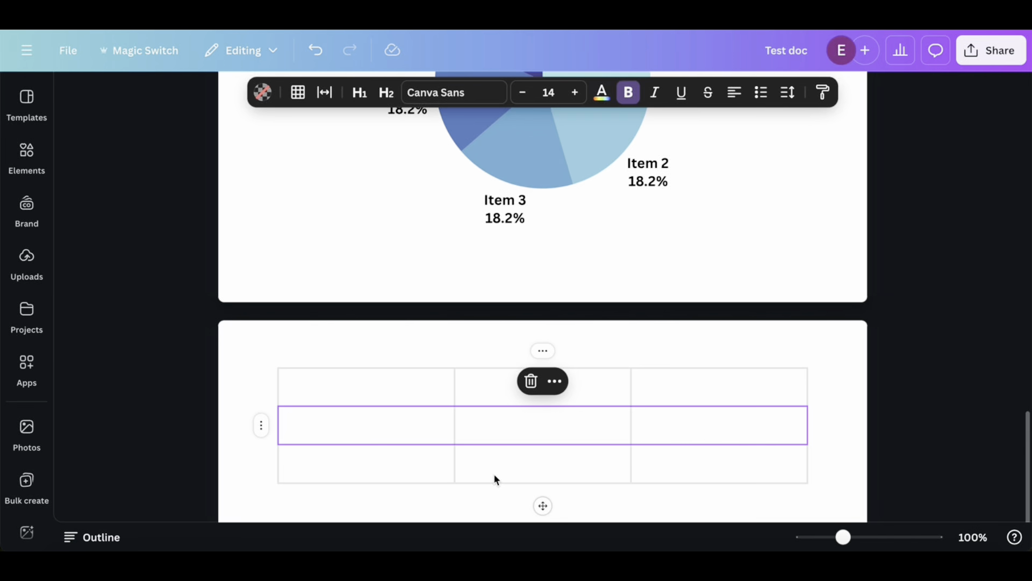
Insert a 2 Columns block on the empty line below the table
{"action": "scroll", "coordinate": [505, 438], "scroll_direction": "down", "scroll_amount": 1}
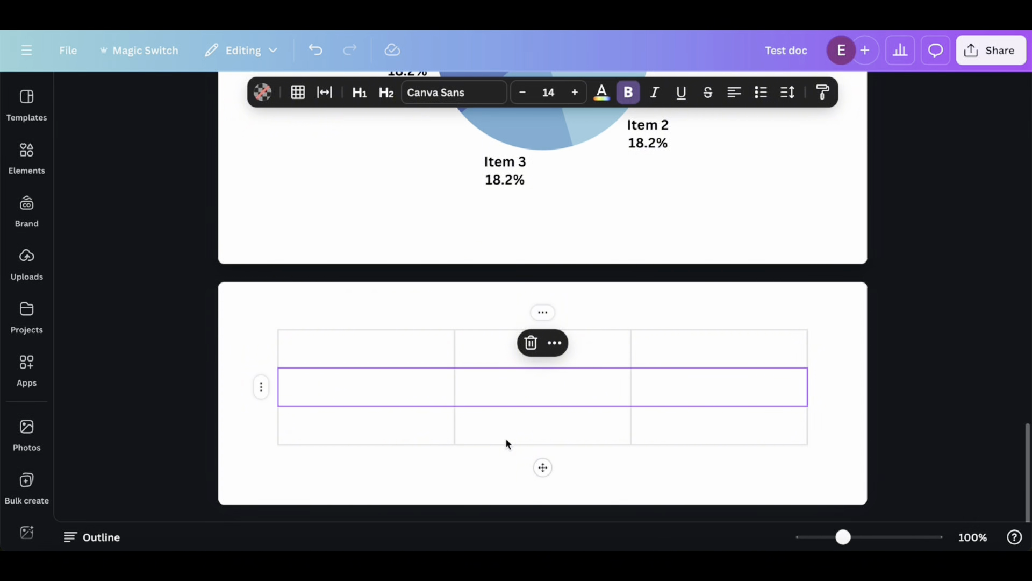
{"action": "left_click", "coordinate": [451, 473]}
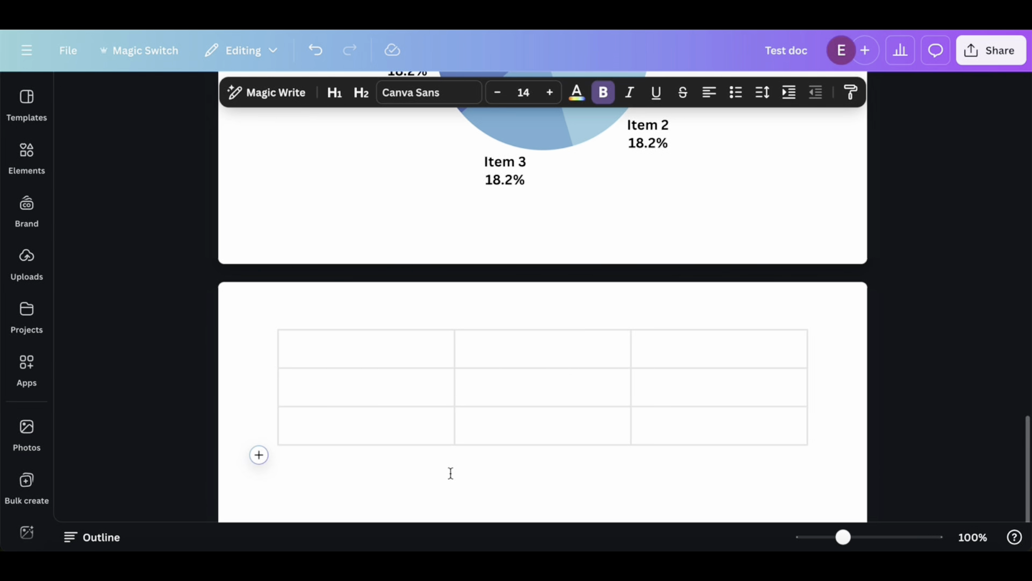
{"action": "scroll", "coordinate": [429, 482], "scroll_direction": "down", "scroll_amount": 1}
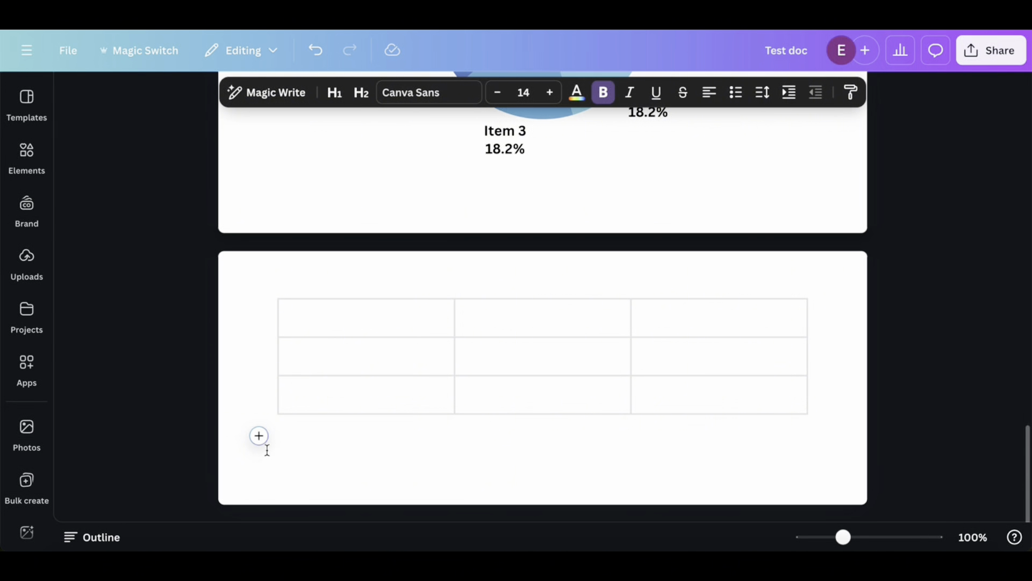
{"action": "left_click", "coordinate": [258, 436]}
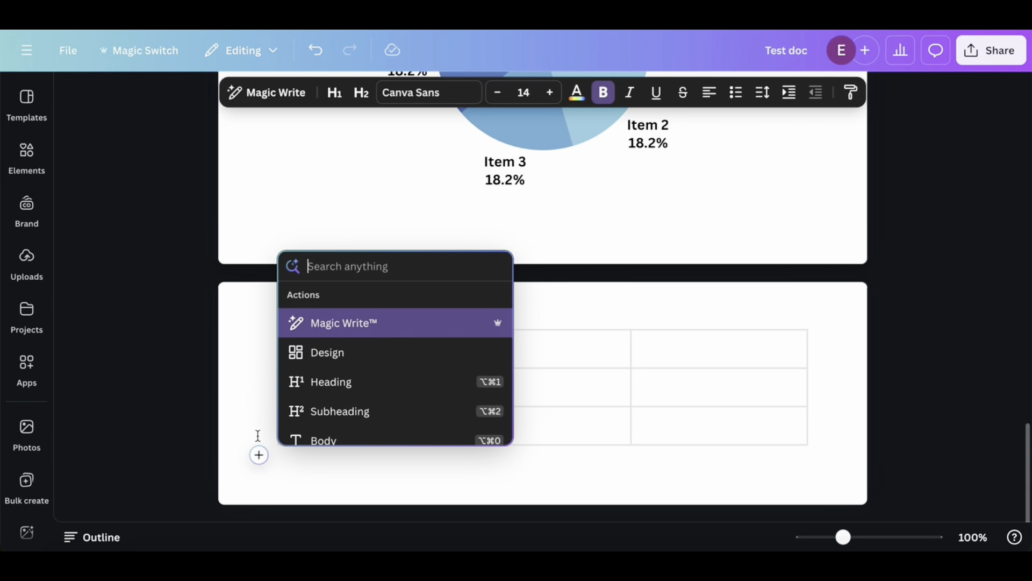
{"action": "scroll", "coordinate": [347, 378], "scroll_direction": "down", "scroll_amount": 5}
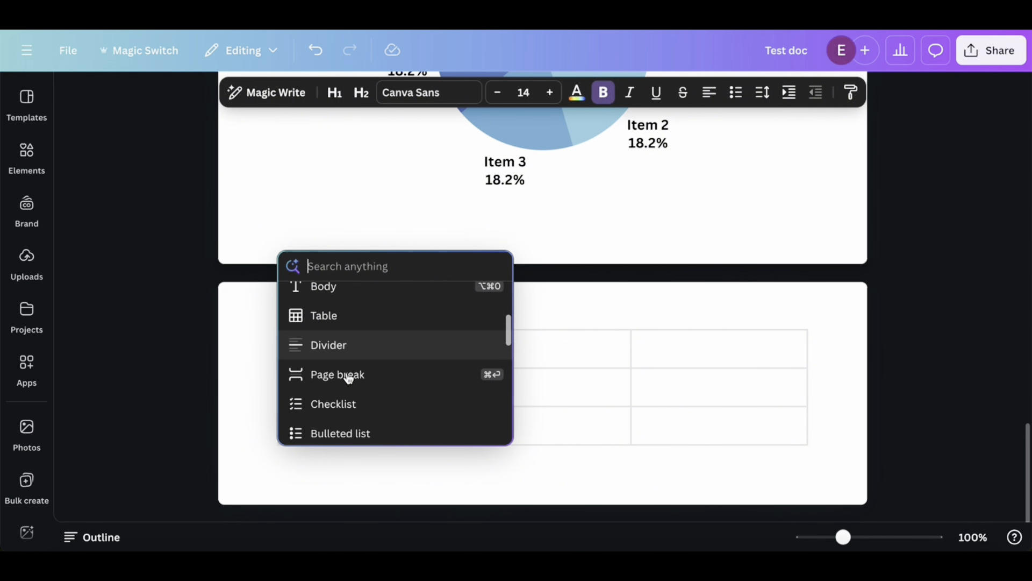
{"action": "scroll", "coordinate": [348, 378], "scroll_direction": "down", "scroll_amount": 4}
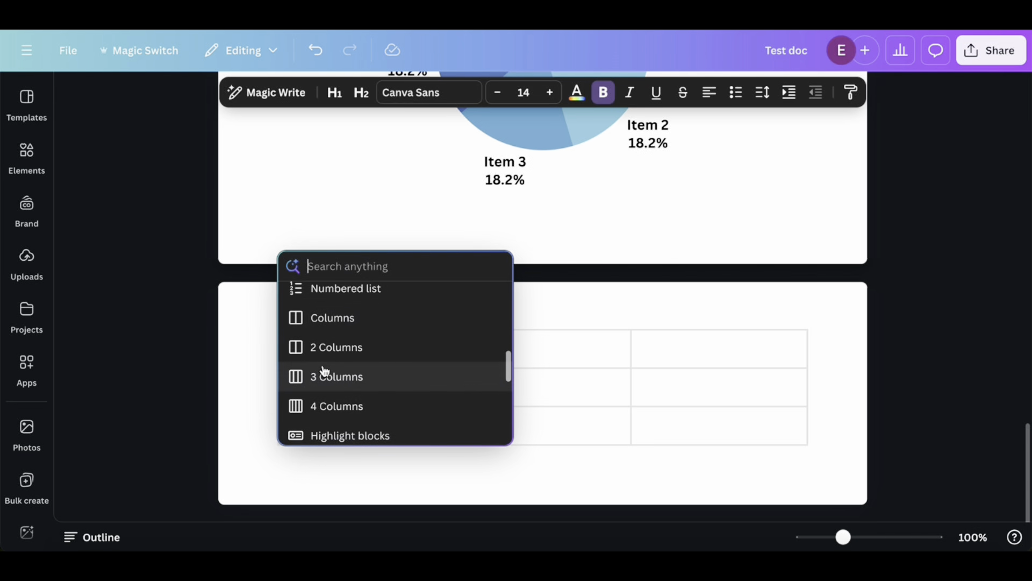
{"action": "left_click", "coordinate": [343, 357]}
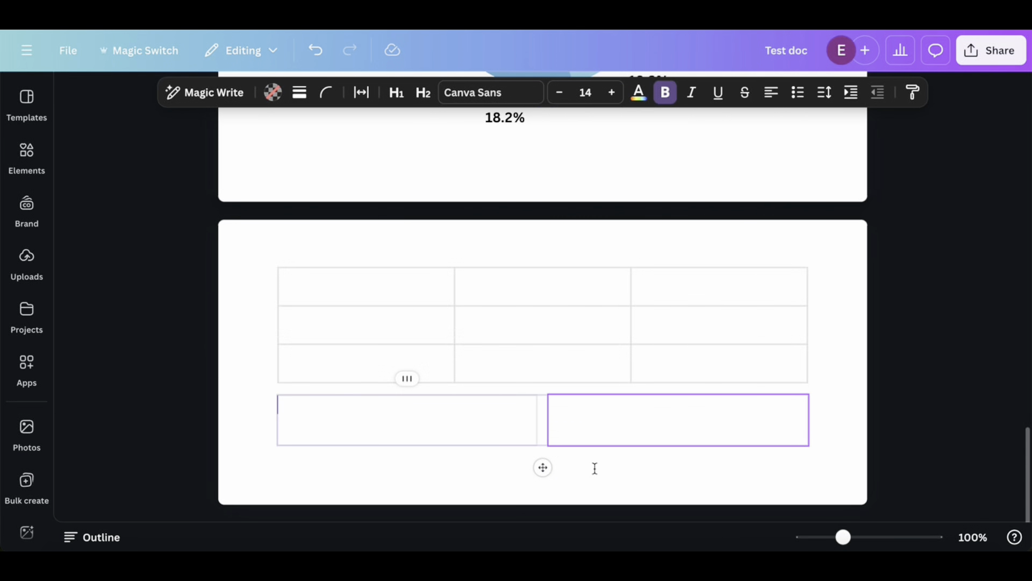
Enter "Example 1" in the first column and "Example 2" in the second column of the block below the table
{"action": "left_click", "coordinate": [466, 420]}
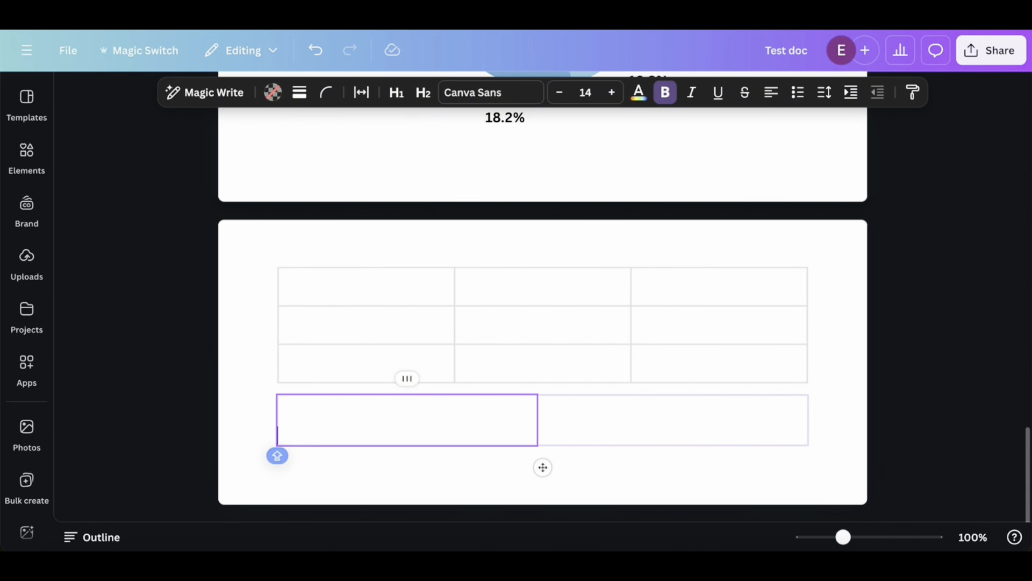
{"action": "type", "text": "Example 1"}
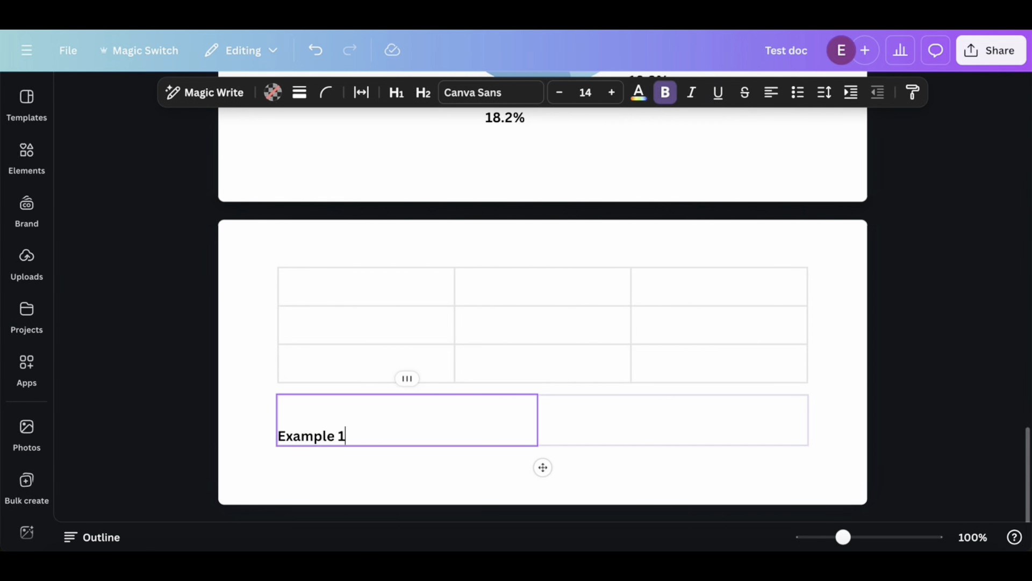
{"action": "left_click", "coordinate": [744, 438]}
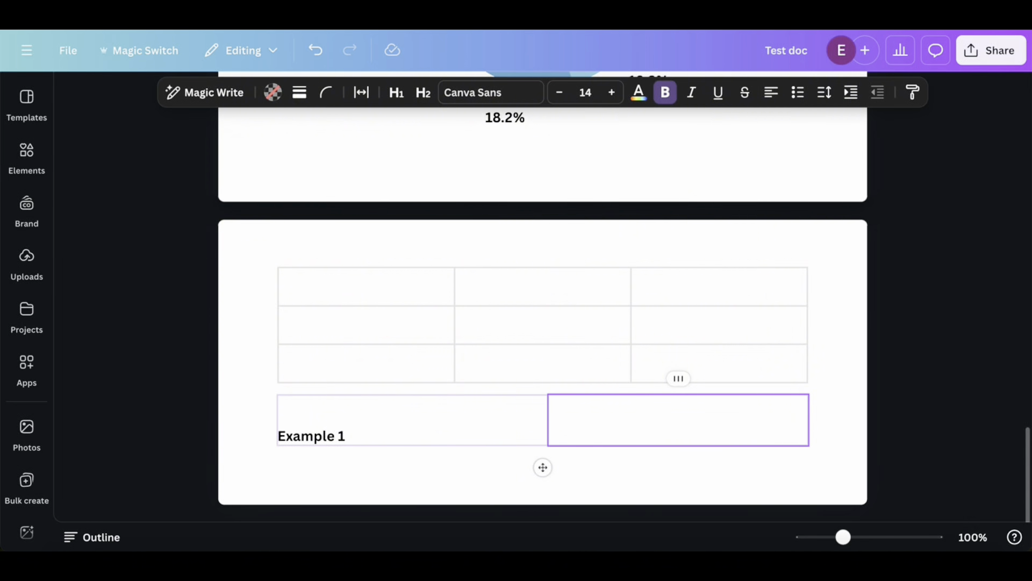
{"action": "type", "text": "Example 2"}
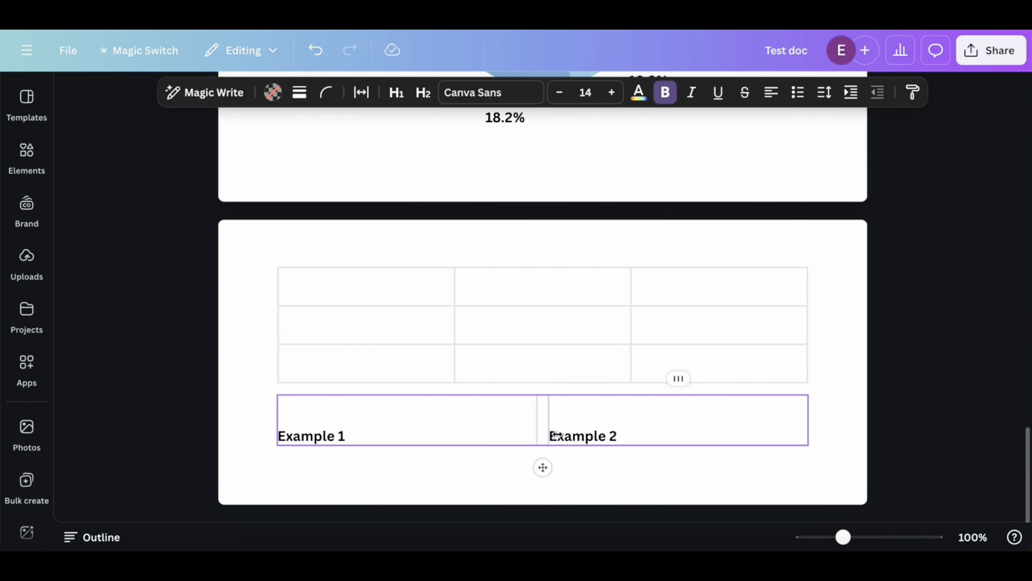
Add the lines "example a1" and "example ab" under "Example 1" in the first column
{"action": "left_click", "coordinate": [534, 439]}
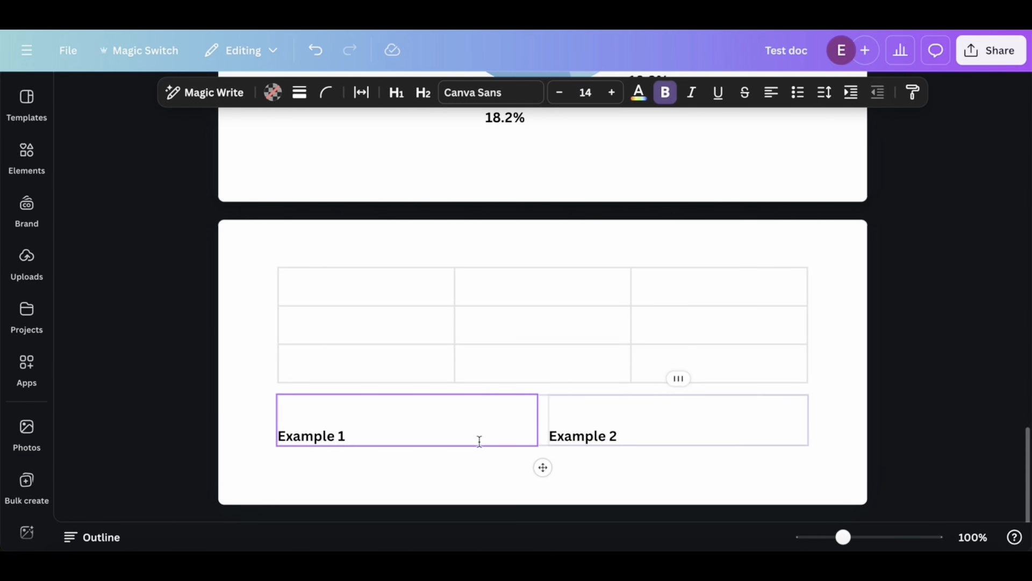
{"action": "left_click_drag", "start_coordinate": [353, 436], "coordinate": [277, 436]}
{"action": "left_click", "coordinate": [371, 435]}
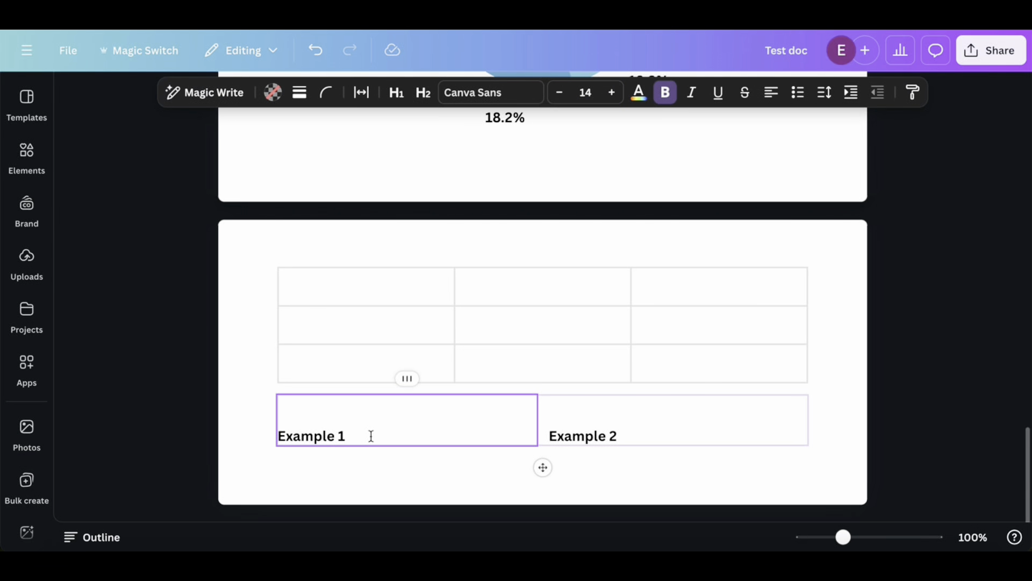
{"action": "key", "text": "Return"}
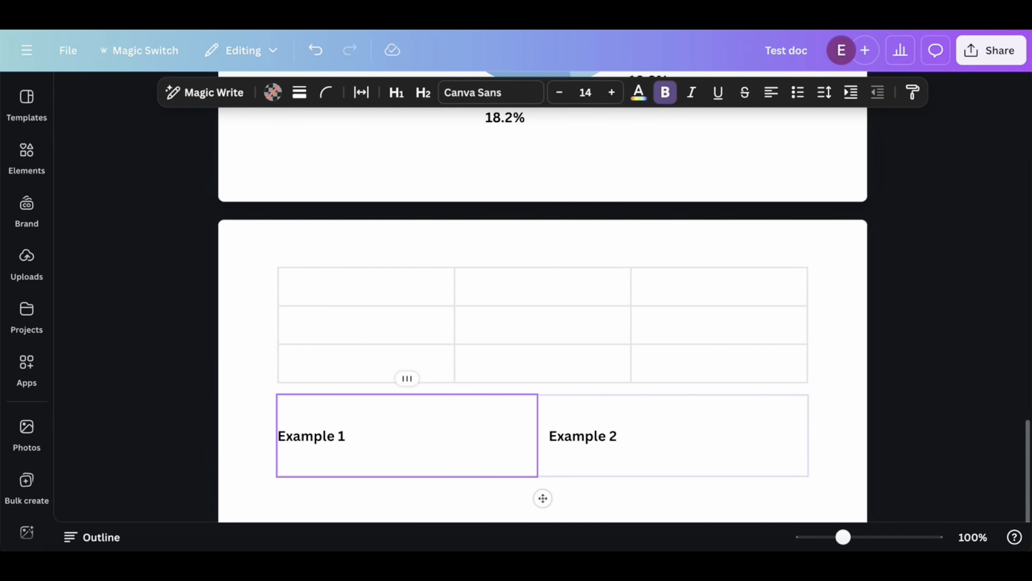
{"action": "type", "text": "example a1"}
{"action": "key", "text": "Return"}
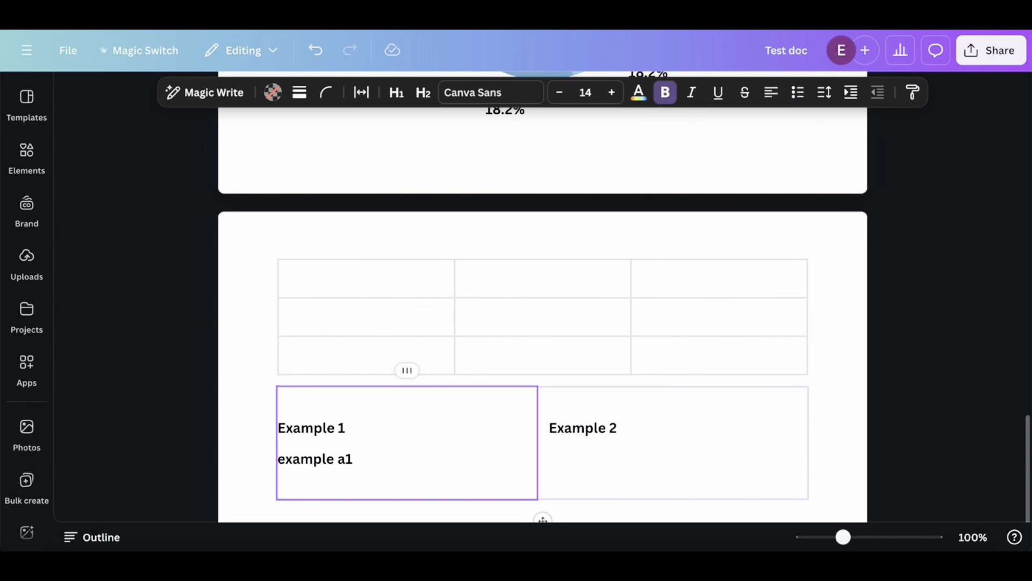
{"action": "type", "text": "example ab"}
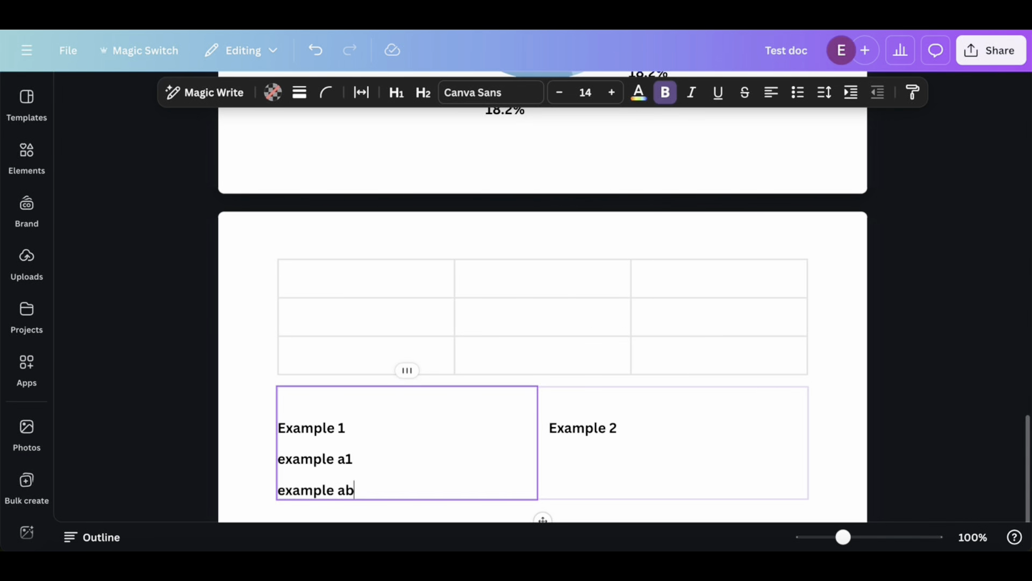
{"action": "key", "text": "Return"}
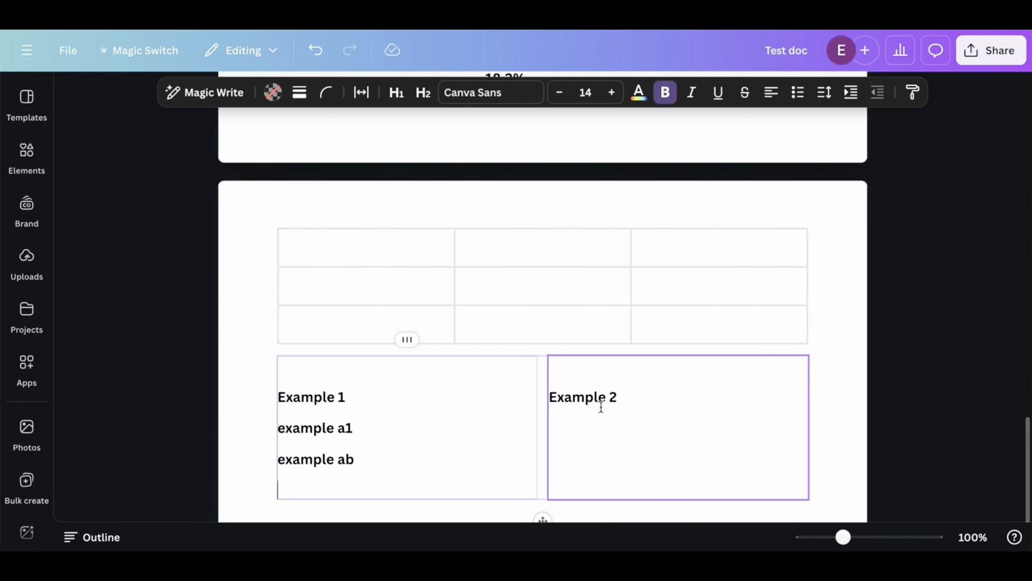
Copy the "example a1" and "example ab" lines to the second column under "Example 2"
{"action": "left_click_drag", "start_coordinate": [357, 463], "coordinate": [276, 430]}
{"action": "key", "text": "ctrl+c"}
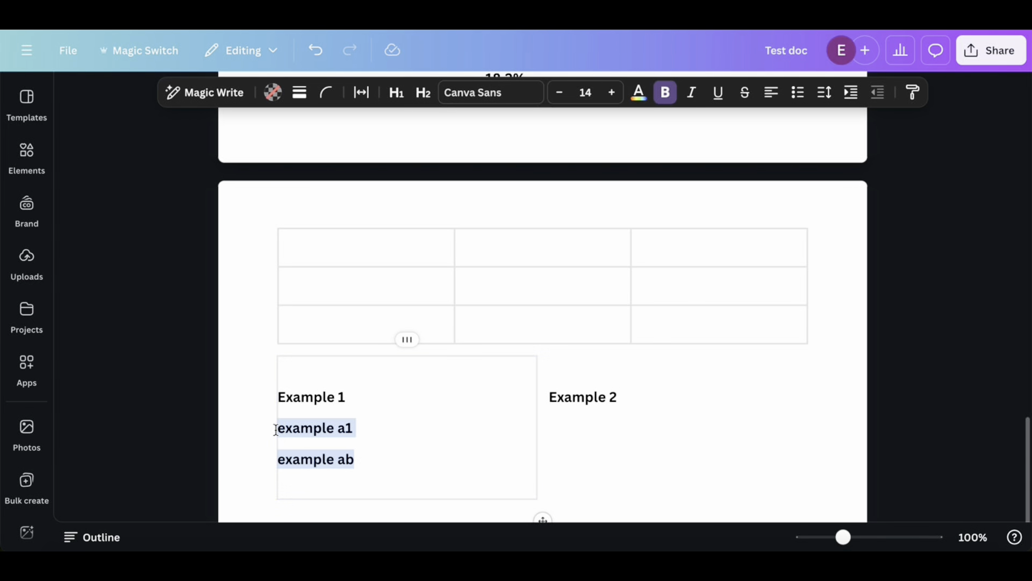
{"action": "left_click", "coordinate": [621, 398]}
{"action": "key", "text": "Return"}
{"action": "key", "text": "ctrl+v"}
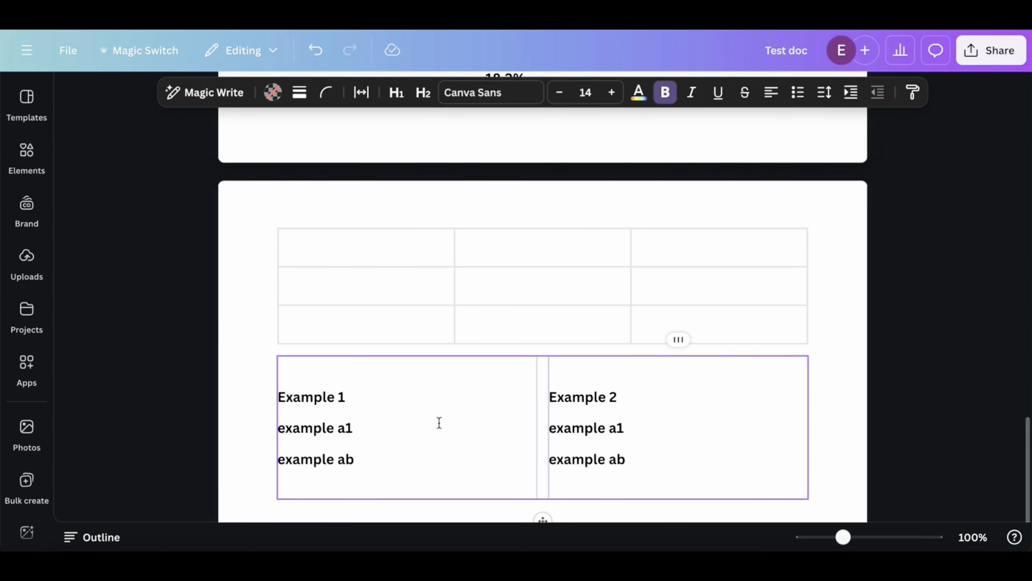
Center the "Example 1" and "Example 2" headings within their columns
{"action": "left_click", "coordinate": [279, 402]}
{"action": "left_click_drag", "start_coordinate": [426, 396], "coordinate": [269, 396]}
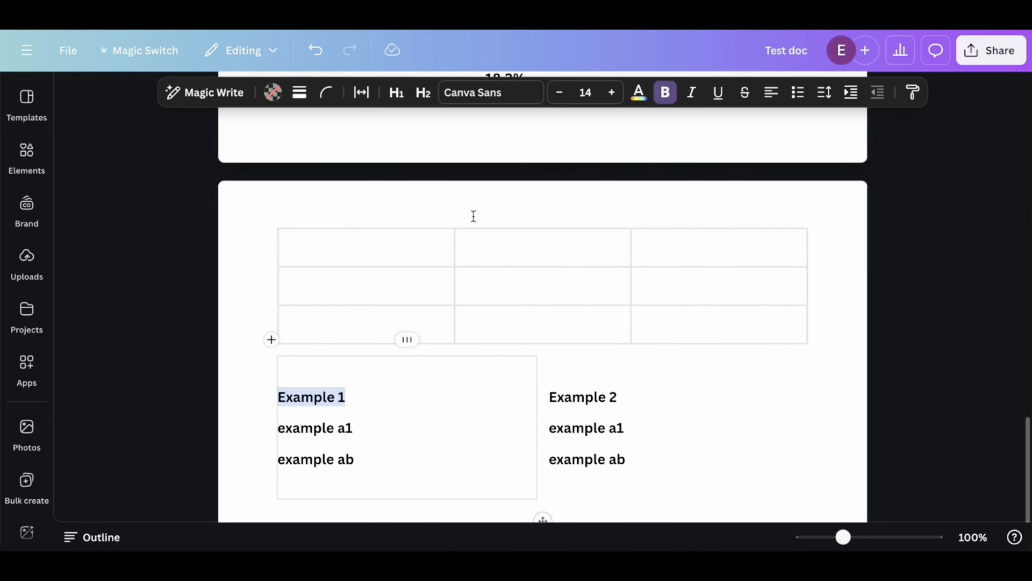
{"action": "left_click", "coordinate": [723, 95]}
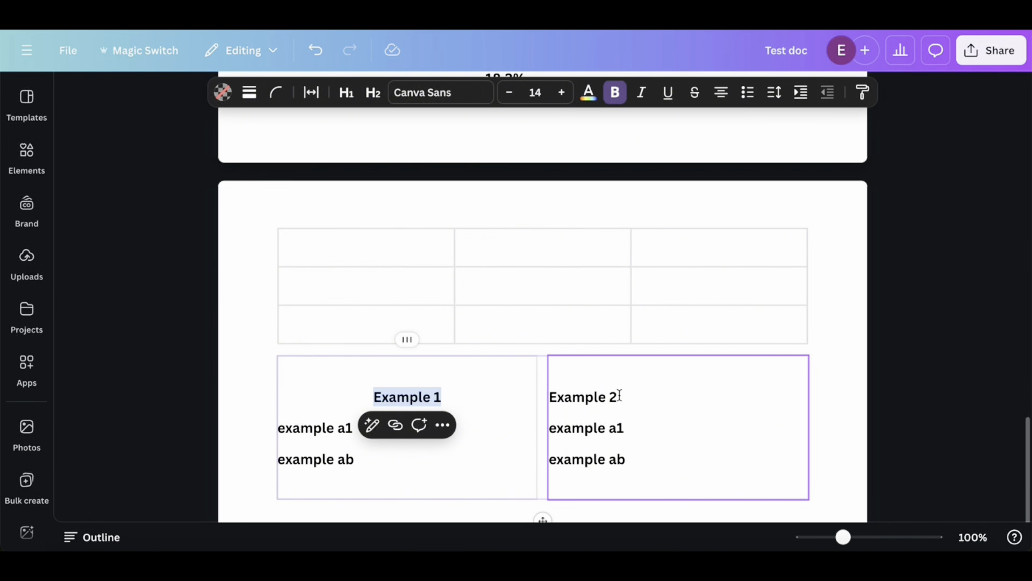
{"action": "triple_click", "coordinate": [547, 397]}
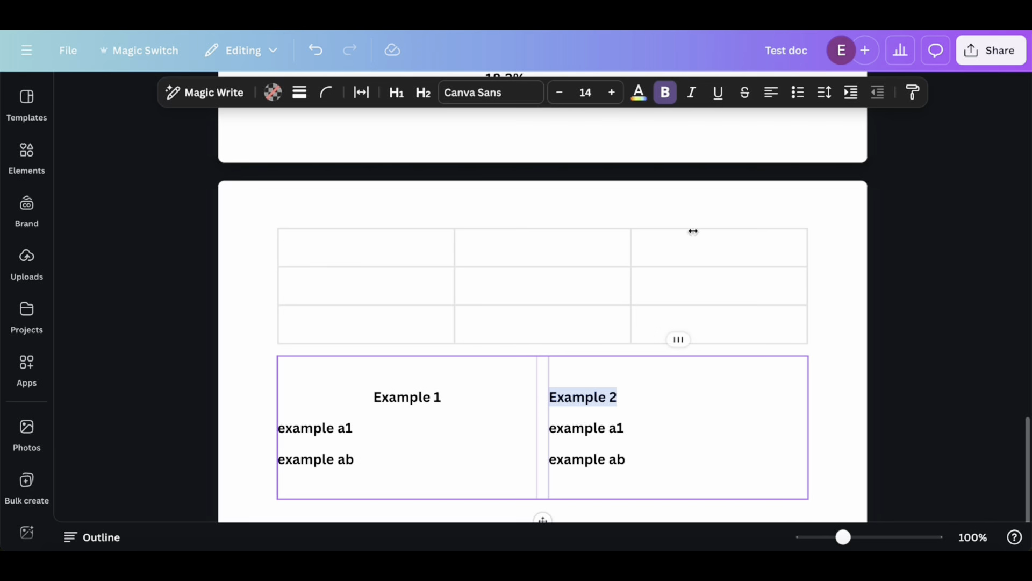
{"action": "left_click", "coordinate": [721, 95]}
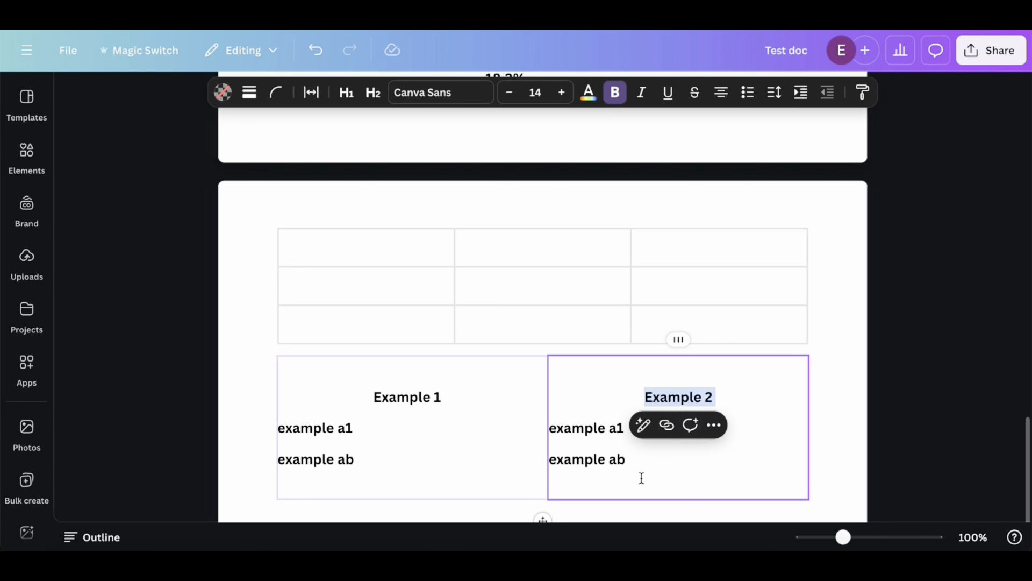
Paste the "example a1" and "example ab" lines again at the end of both columns, leaving no blank line between them
{"action": "left_click", "coordinate": [634, 456]}
{"action": "key", "text": "Return"}
{"action": "key", "text": "ctrl+v"}
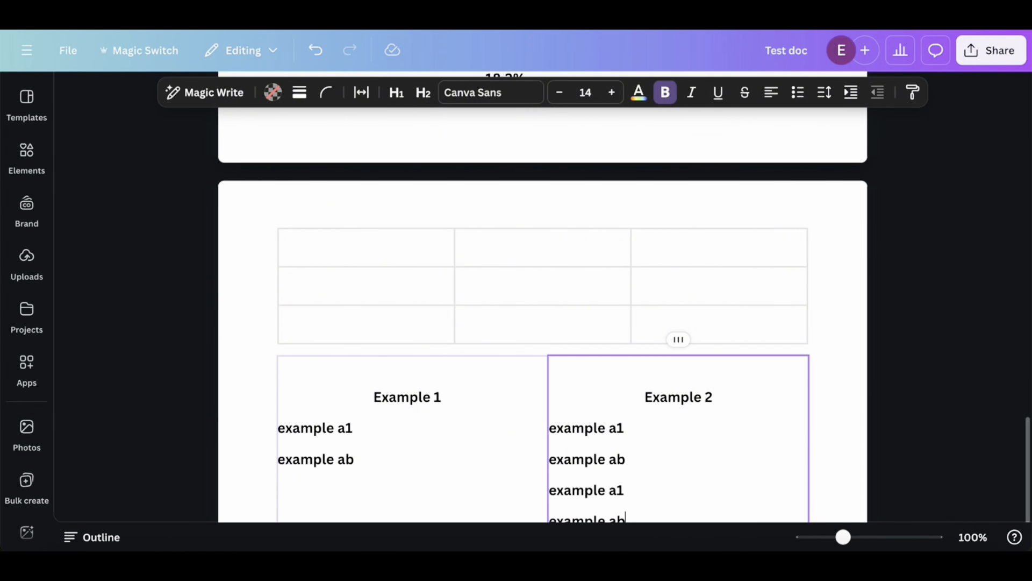
{"action": "left_click", "coordinate": [360, 425]}
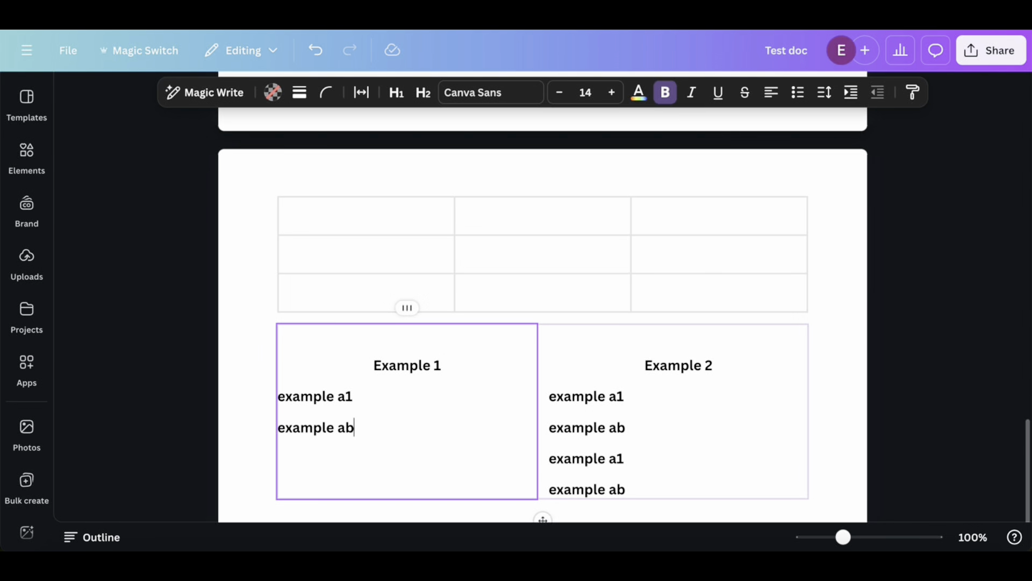
{"action": "key", "text": "Return"}
{"action": "key", "text": "Return"}
{"action": "key", "text": "ctrl+v"}
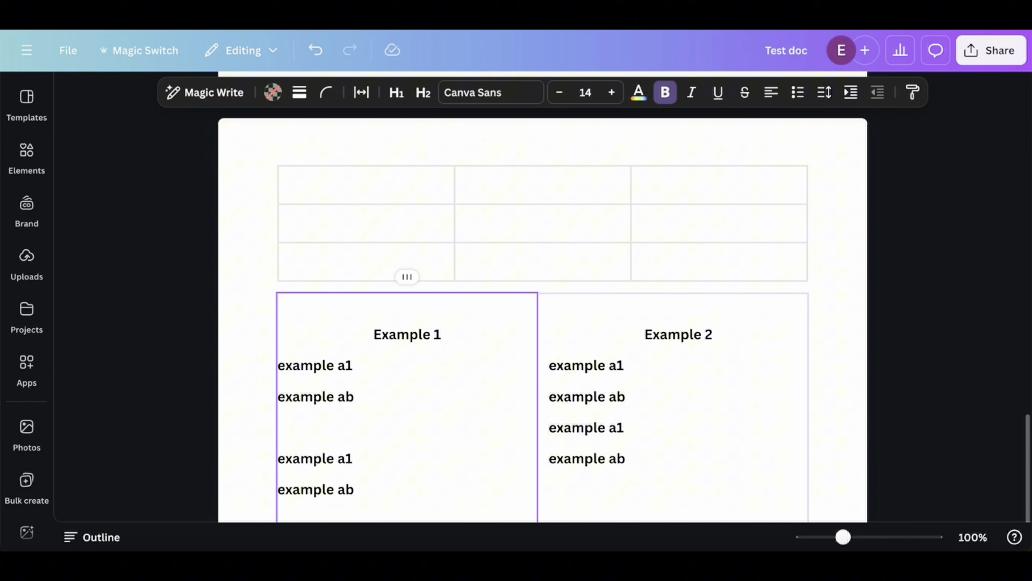
{"action": "left_click", "coordinate": [317, 438]}
{"action": "key", "text": "BackSpace"}
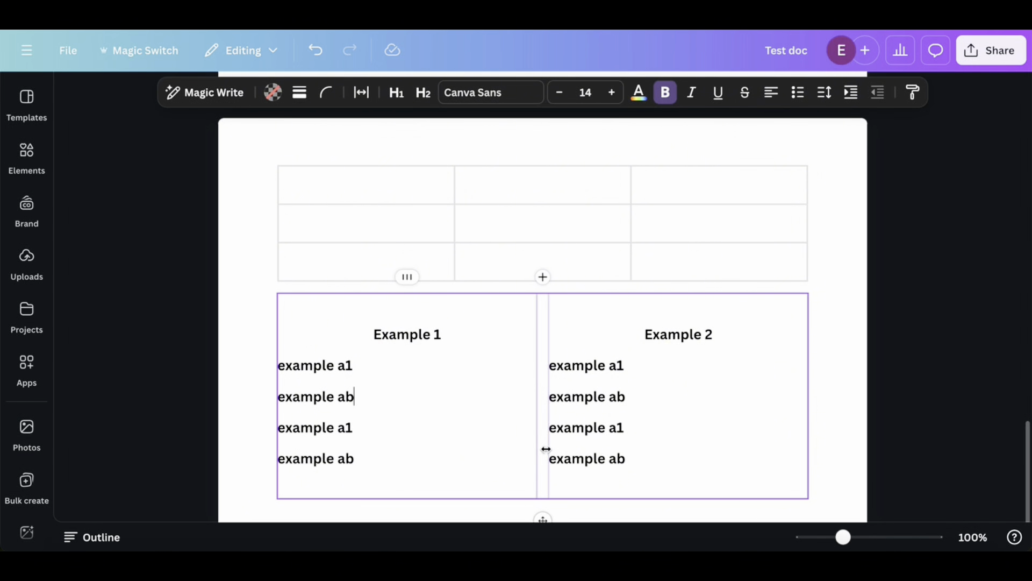
{"action": "left_click_drag", "start_coordinate": [362, 457], "coordinate": [278, 367]}
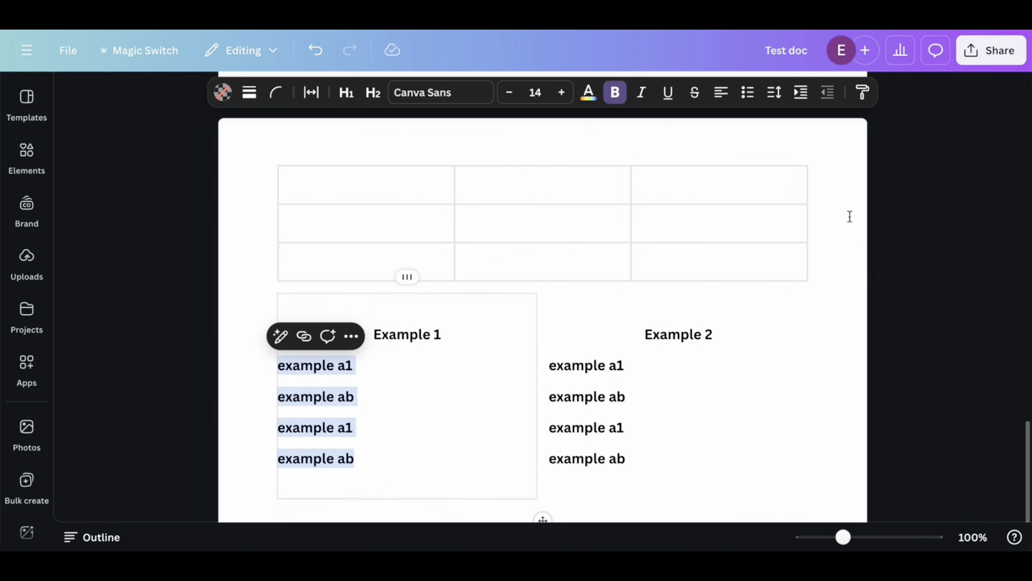
{"action": "left_click", "coordinate": [419, 434]}
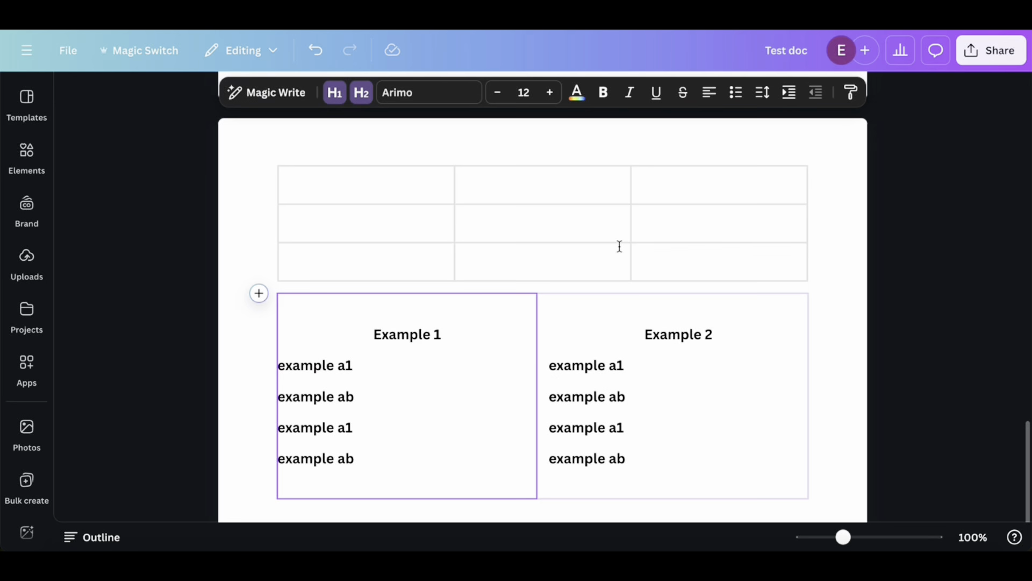
{"action": "scroll", "coordinate": [790, 268], "scroll_direction": "down", "scroll_amount": 1}
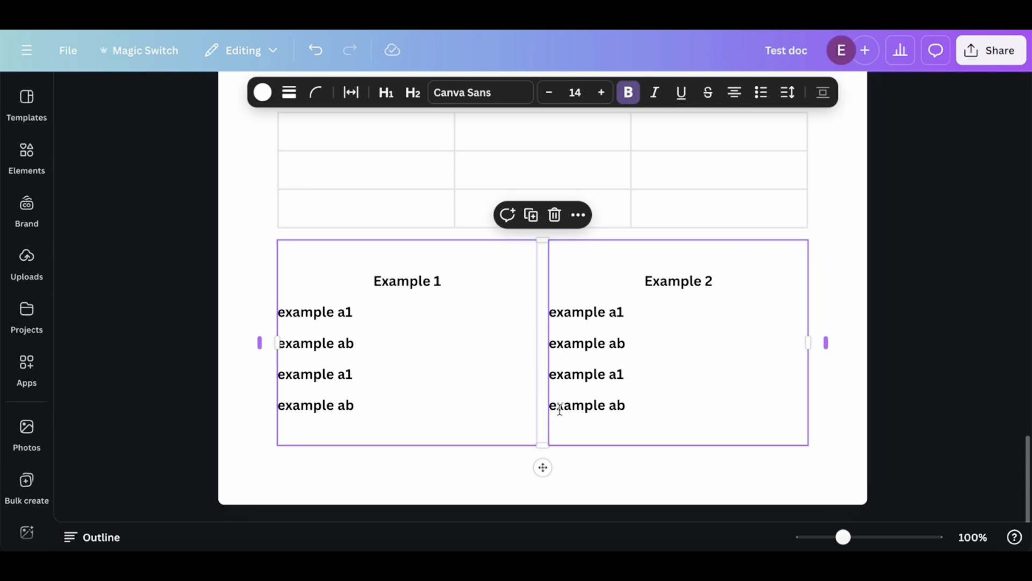
{"action": "scroll", "coordinate": [560, 409], "scroll_direction": "up", "scroll_amount": 1}
{"action": "scroll", "coordinate": [560, 409], "scroll_direction": "up", "scroll_amount": 2}
{"action": "scroll", "coordinate": [560, 410], "scroll_direction": "down", "scroll_amount": 1}
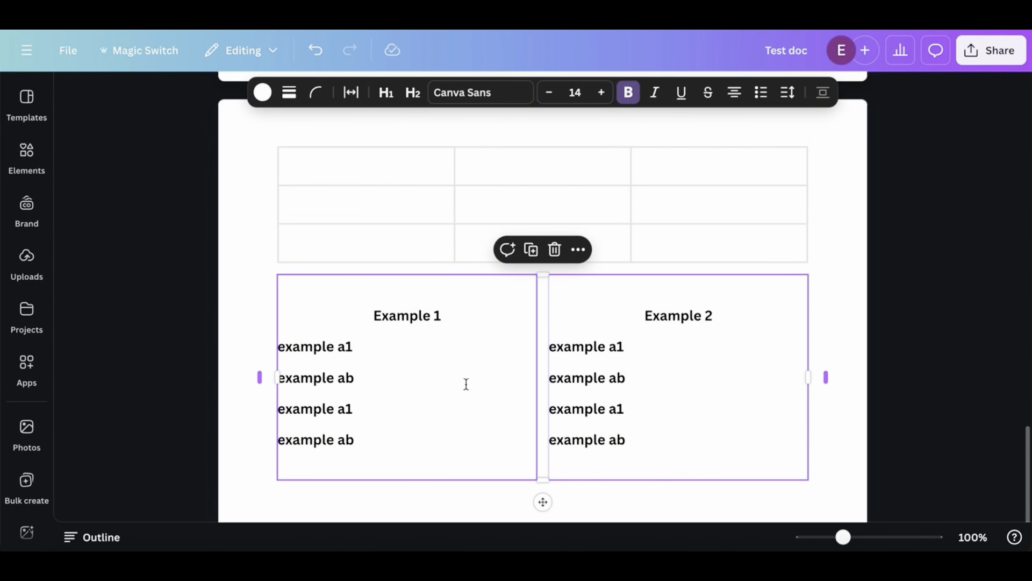
{"action": "scroll", "coordinate": [439, 433], "scroll_direction": "down", "scroll_amount": 1}
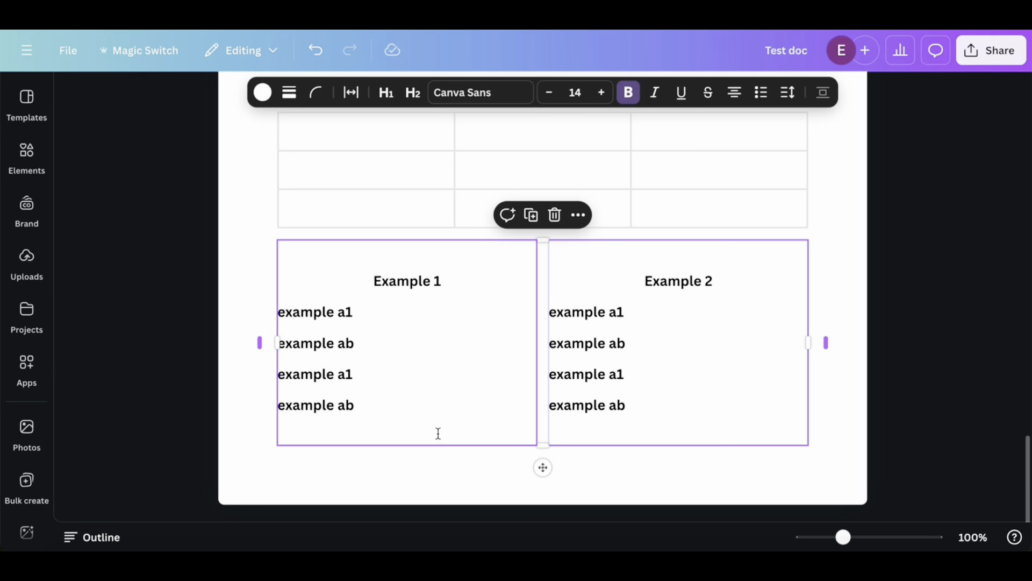
Insert a quote block in the blue style on the empty line below the two columns
{"action": "left_click", "coordinate": [310, 474]}
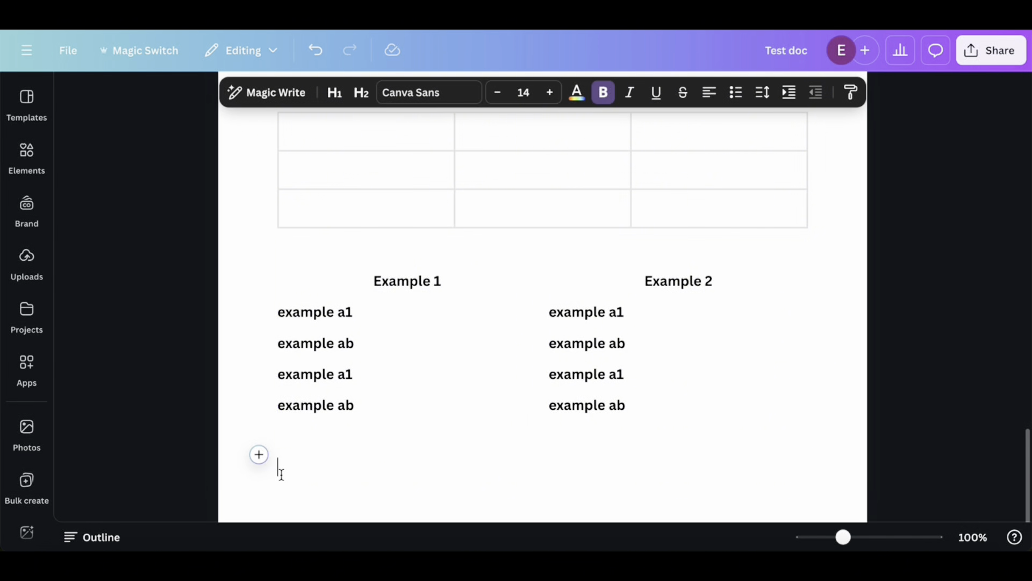
{"action": "left_click", "coordinate": [258, 456]}
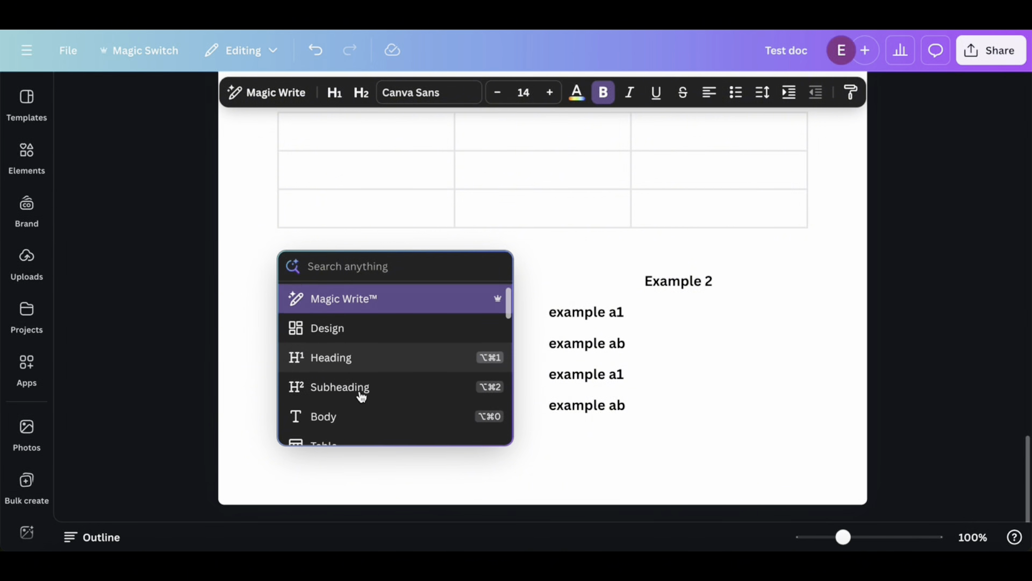
{"action": "scroll", "coordinate": [361, 397], "scroll_direction": "down", "scroll_amount": 3}
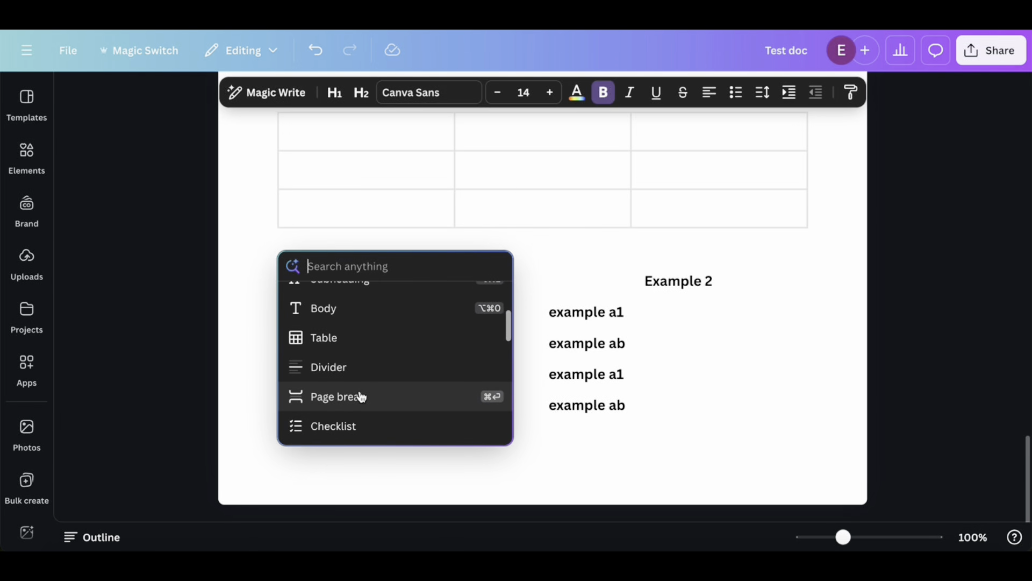
{"action": "scroll", "coordinate": [361, 397], "scroll_direction": "down", "scroll_amount": 1}
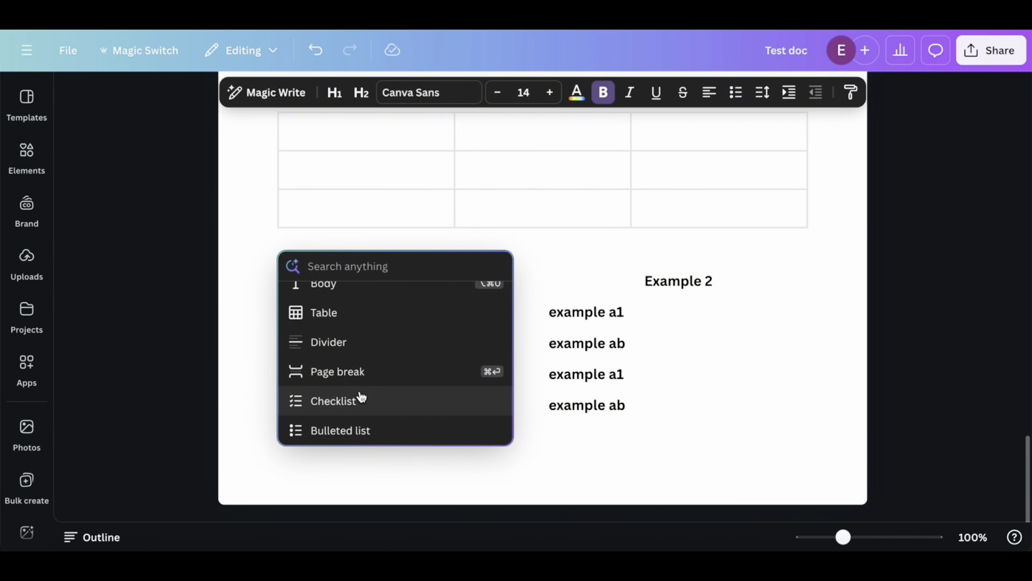
{"action": "scroll", "coordinate": [361, 397], "scroll_direction": "down", "scroll_amount": 5}
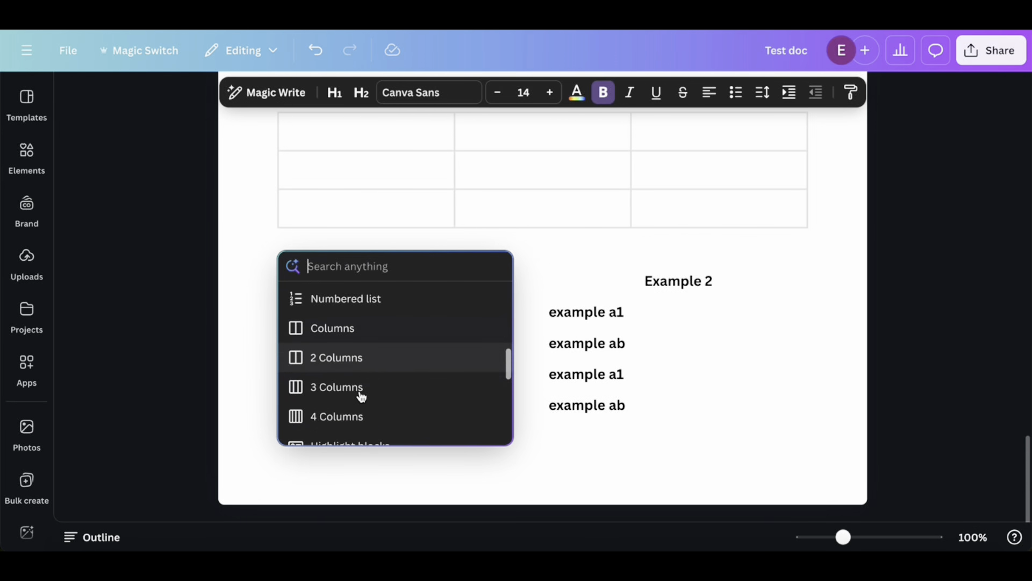
{"action": "scroll", "coordinate": [361, 396], "scroll_direction": "down", "scroll_amount": 2}
{"action": "right_click", "coordinate": [361, 396]}
{"action": "left_click", "coordinate": [313, 393]}
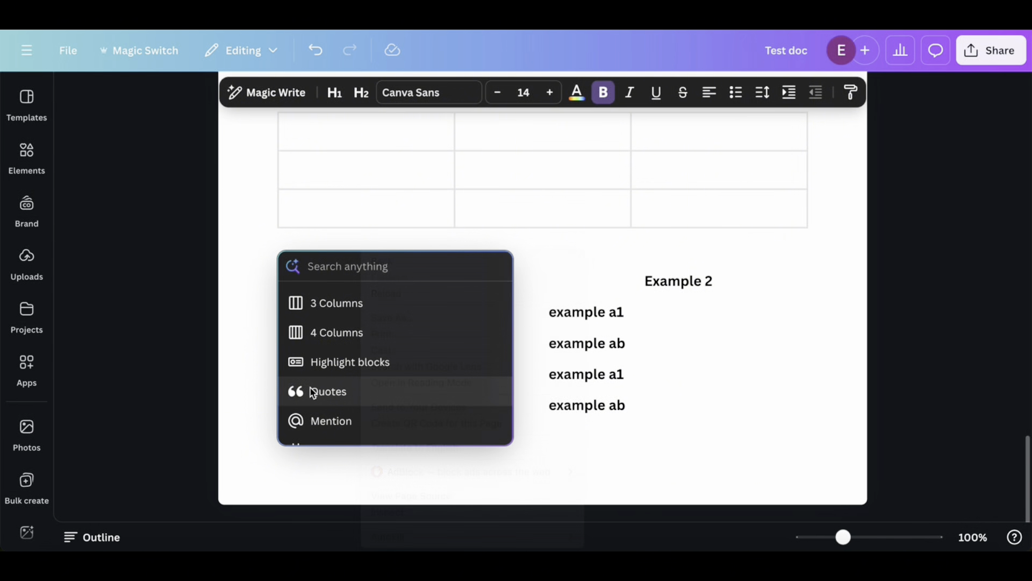
{"action": "left_click", "coordinate": [324, 394]}
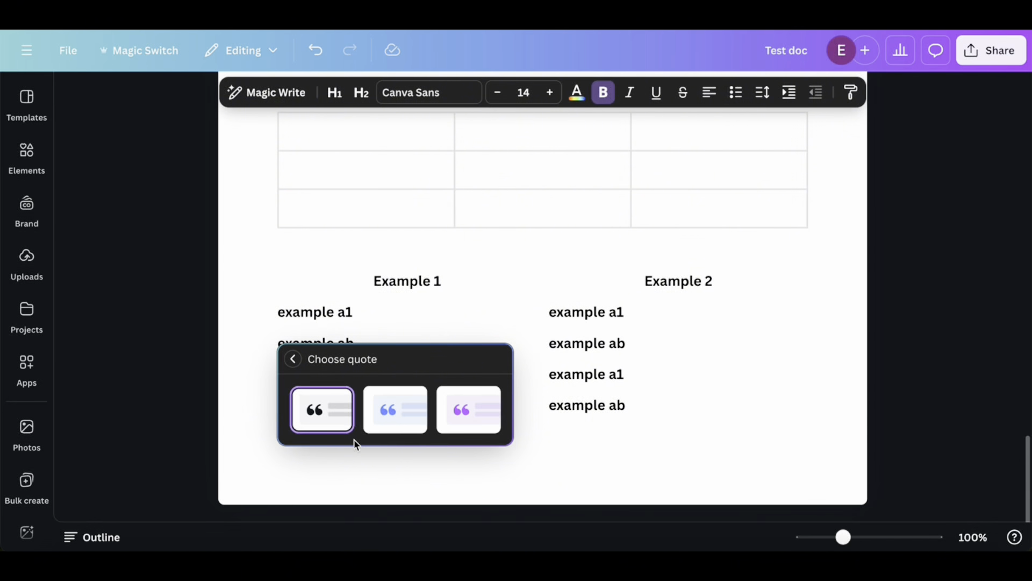
{"action": "left_click", "coordinate": [389, 422]}
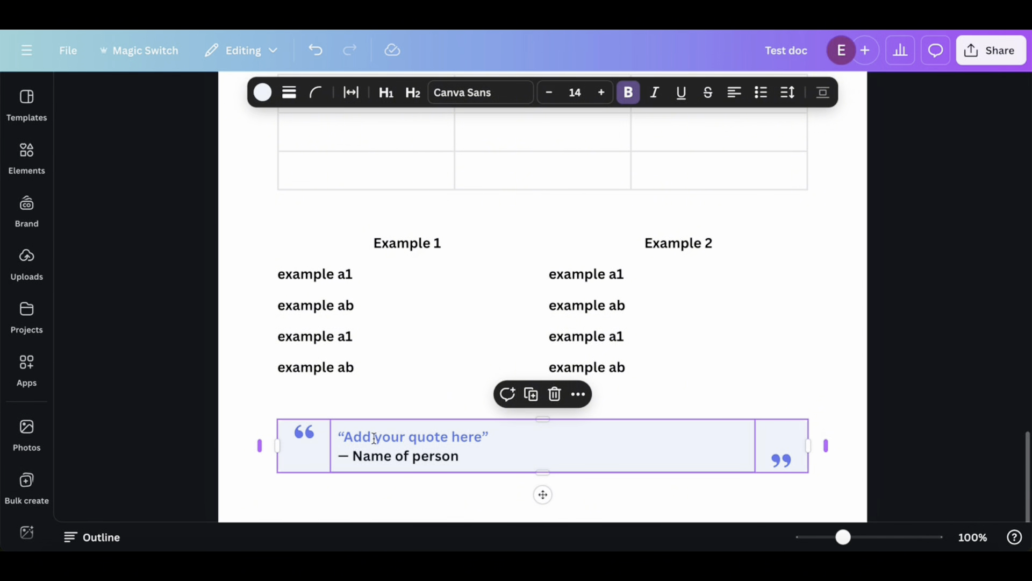
{"action": "left_click", "coordinate": [346, 436]}
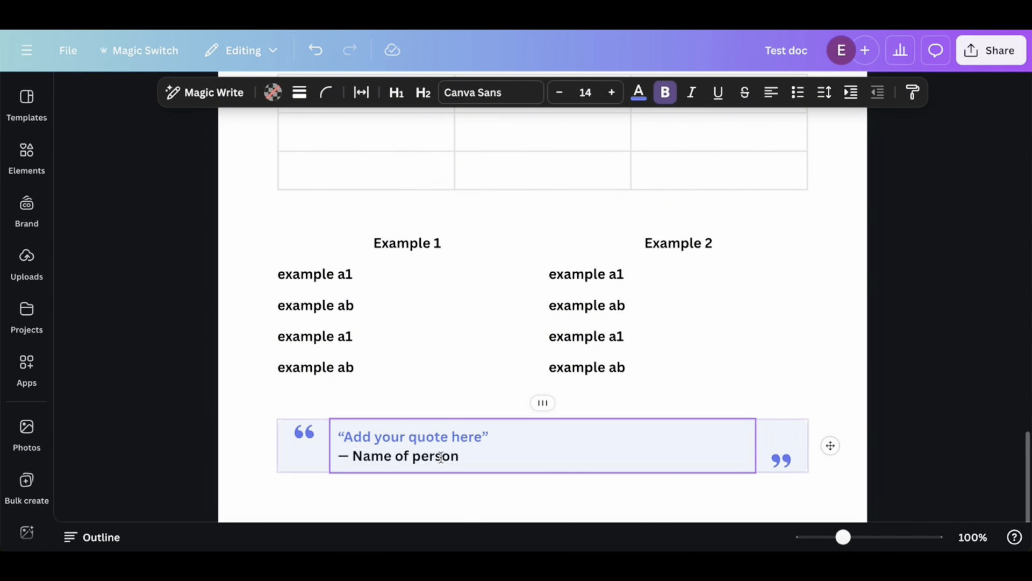
{"action": "left_click", "coordinate": [305, 431]}
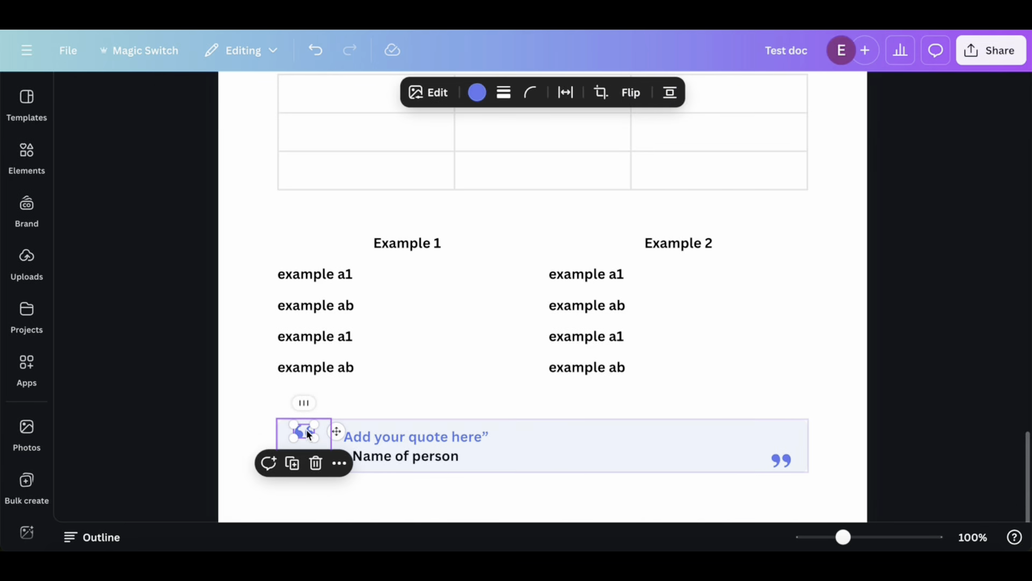
{"action": "left_click", "coordinate": [545, 451]}
Open the doc's download settings and show the available file types
{"action": "scroll", "coordinate": [598, 350], "scroll_direction": "down", "scroll_amount": 10}
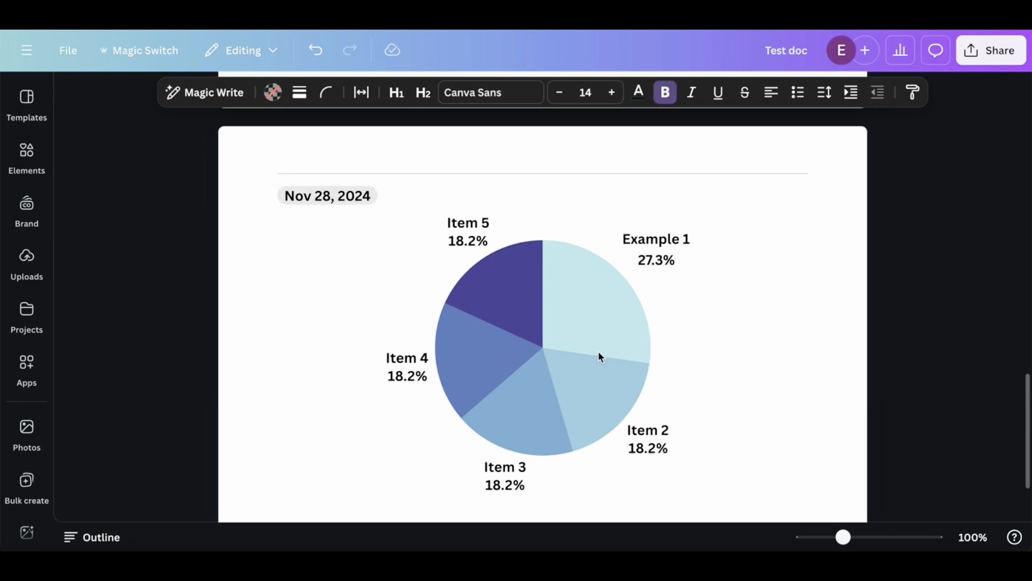
{"action": "scroll", "coordinate": [598, 350], "scroll_direction": "up", "scroll_amount": 1}
{"action": "scroll", "coordinate": [601, 357], "scroll_direction": "up", "scroll_amount": 9}
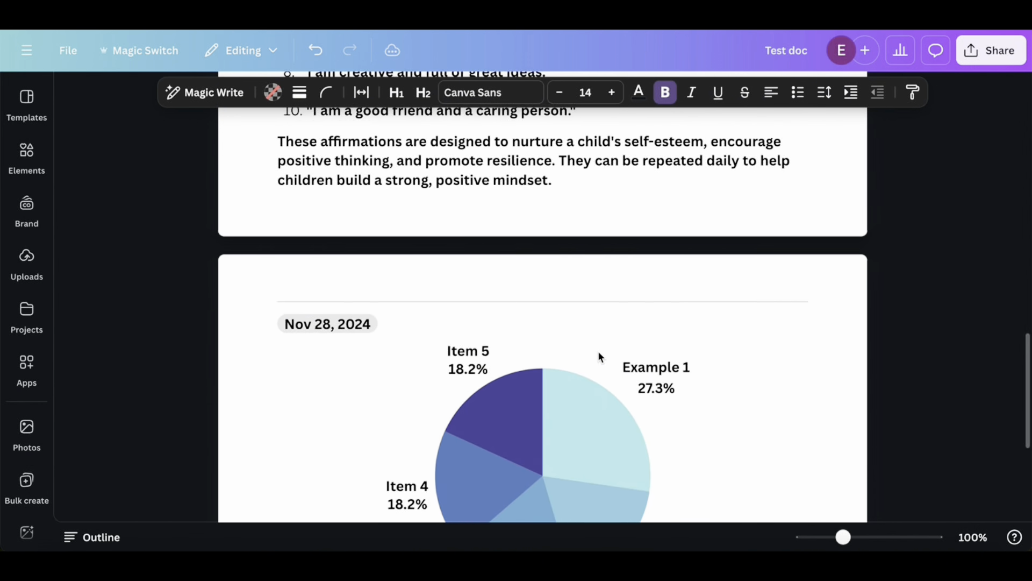
{"action": "scroll", "coordinate": [597, 351], "scroll_direction": "up", "scroll_amount": 6}
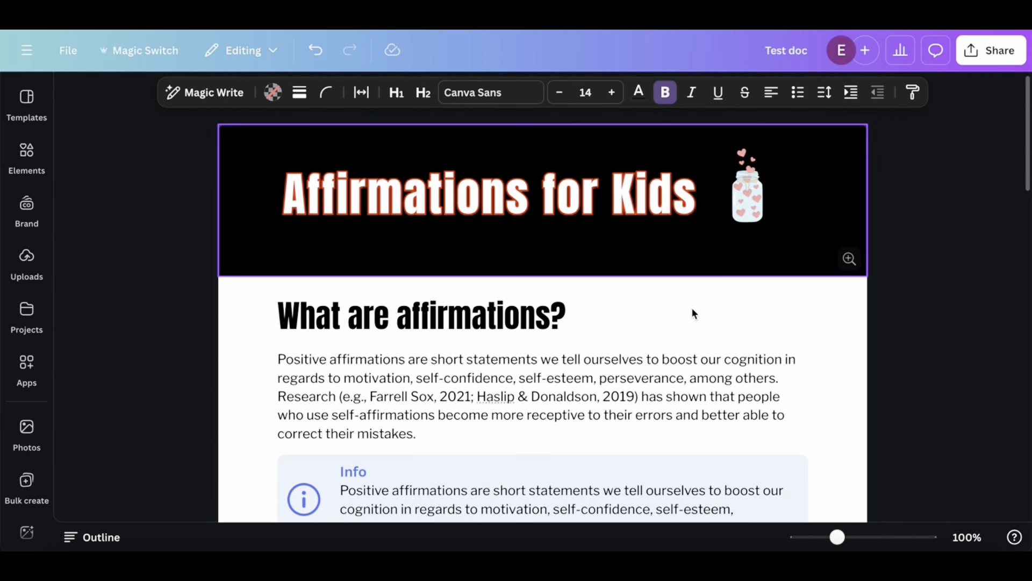
{"action": "left_click", "coordinate": [996, 51]}
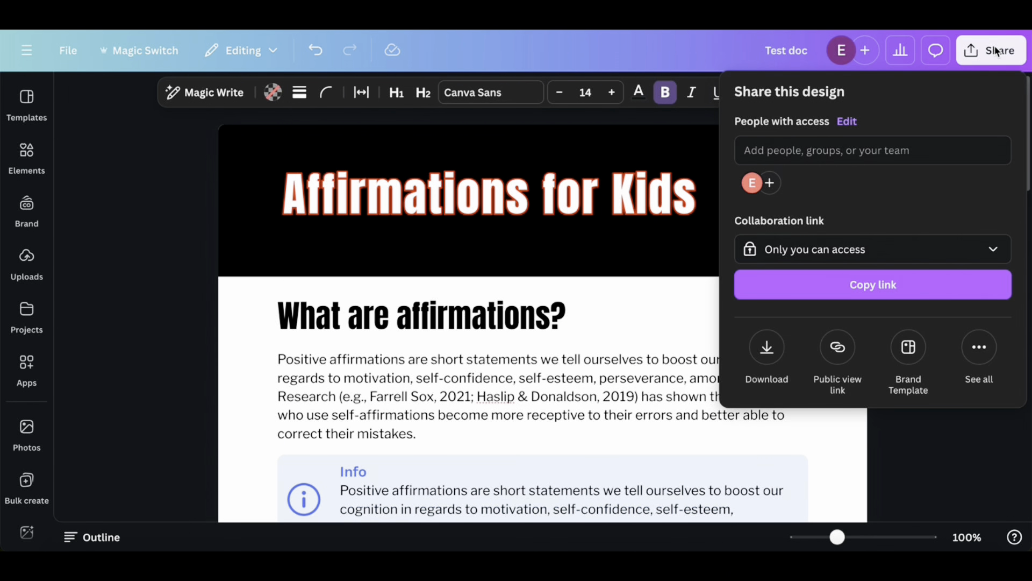
{"action": "left_click", "coordinate": [773, 349]}
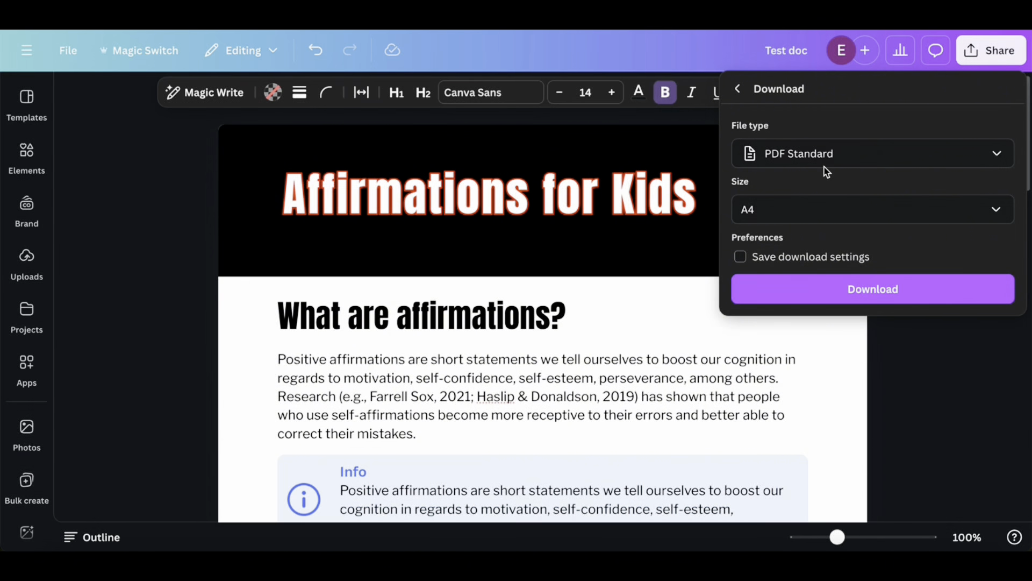
{"action": "left_click", "coordinate": [836, 156]}
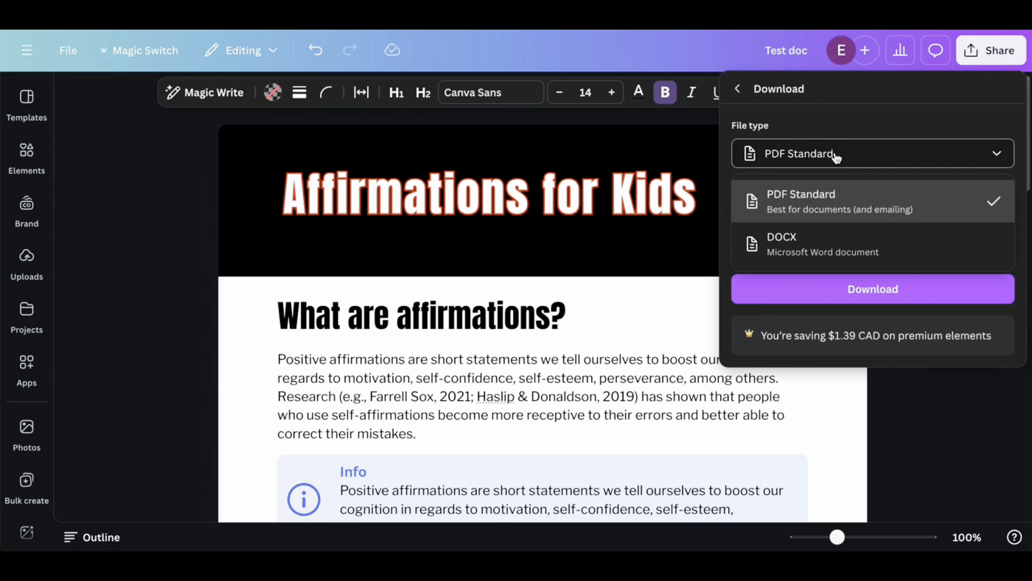